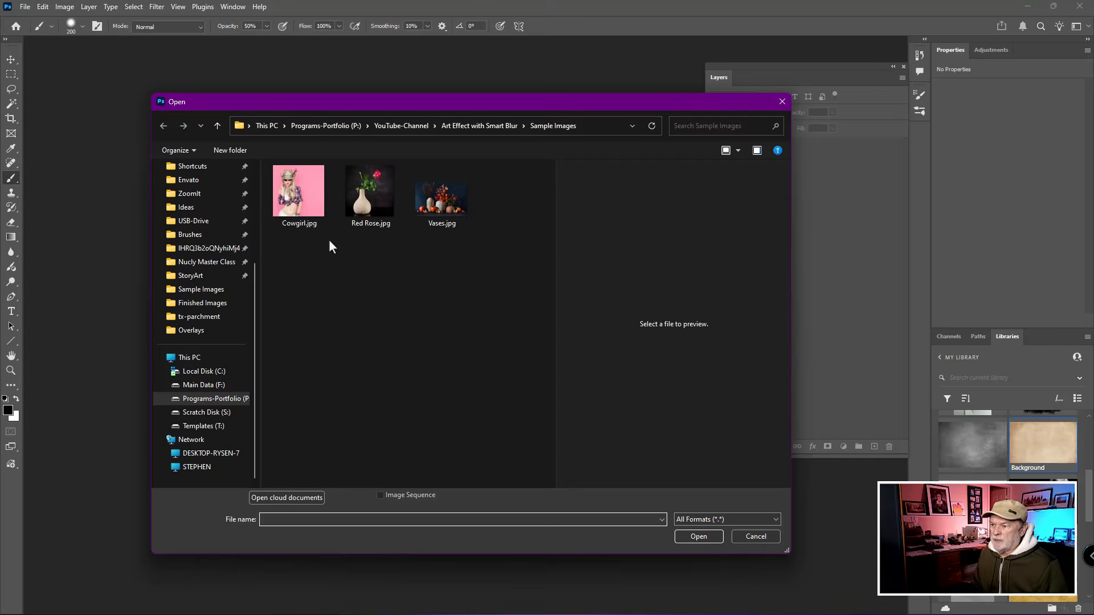
# Step: Open the image Cowgirl.jpg from the Sample Images folder
pyautogui.click(310, 203)
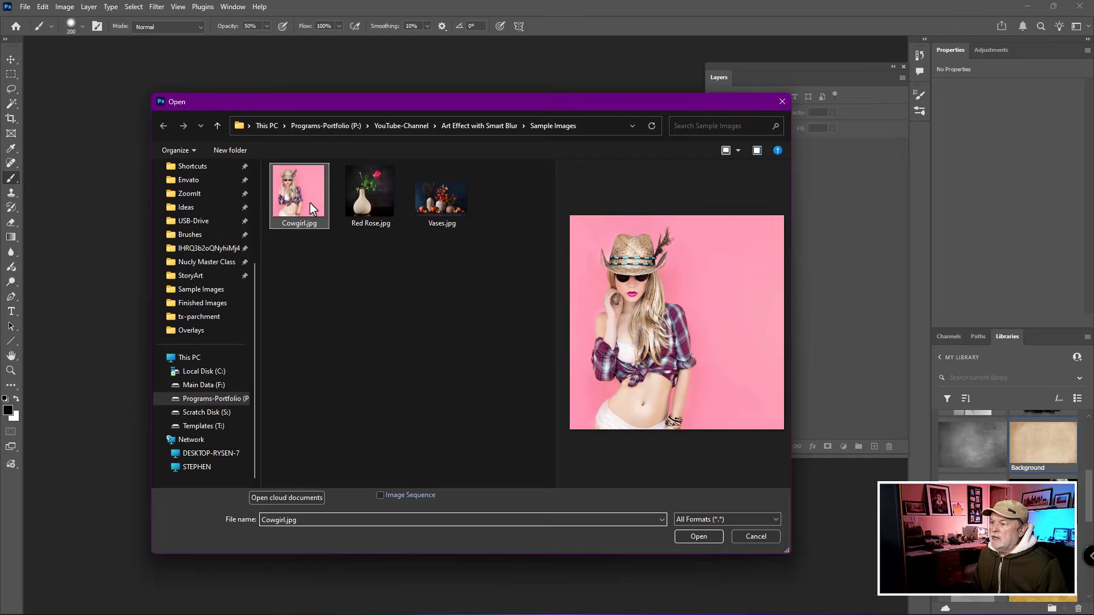
pyautogui.click(693, 537)
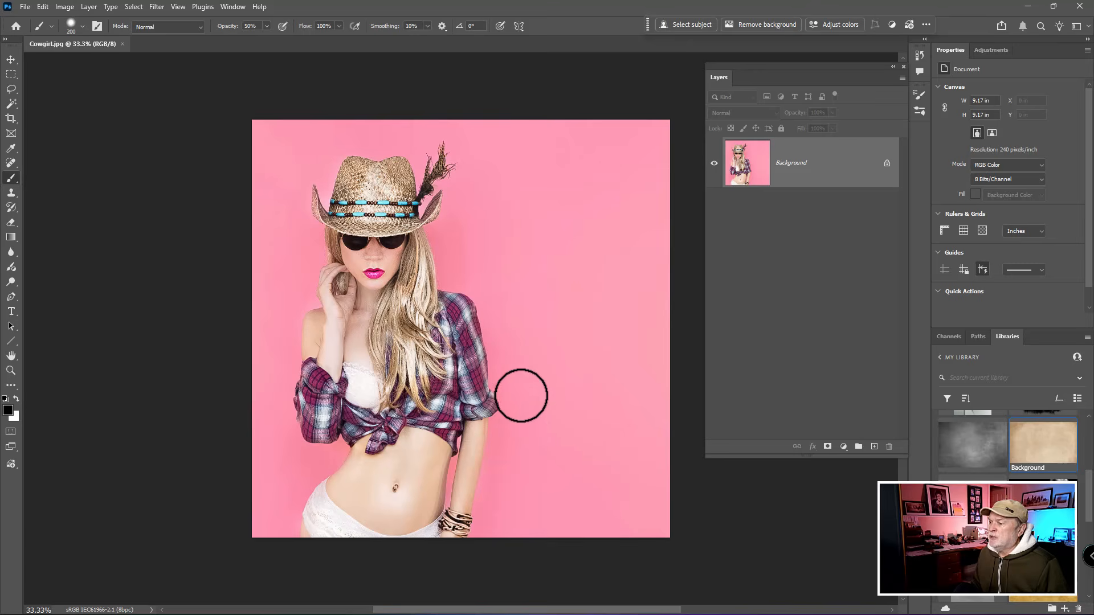
pyautogui.scroll(-3, 540, 363)
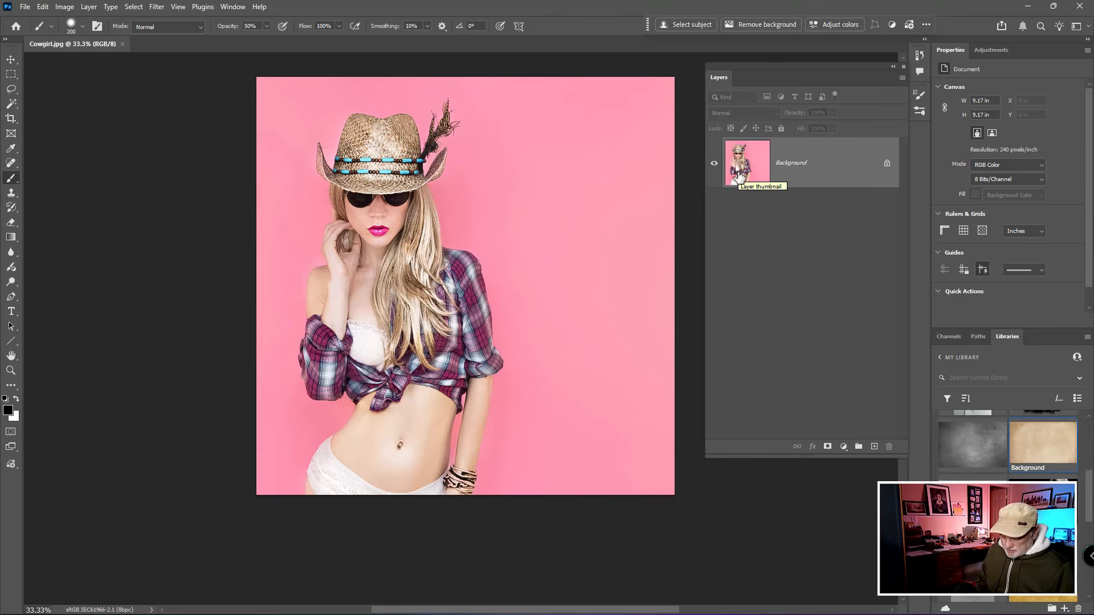
# Step: Duplicate the Background layer and convert the duplicate to a smart object
pyautogui.hotkey('ctrl', 'j')
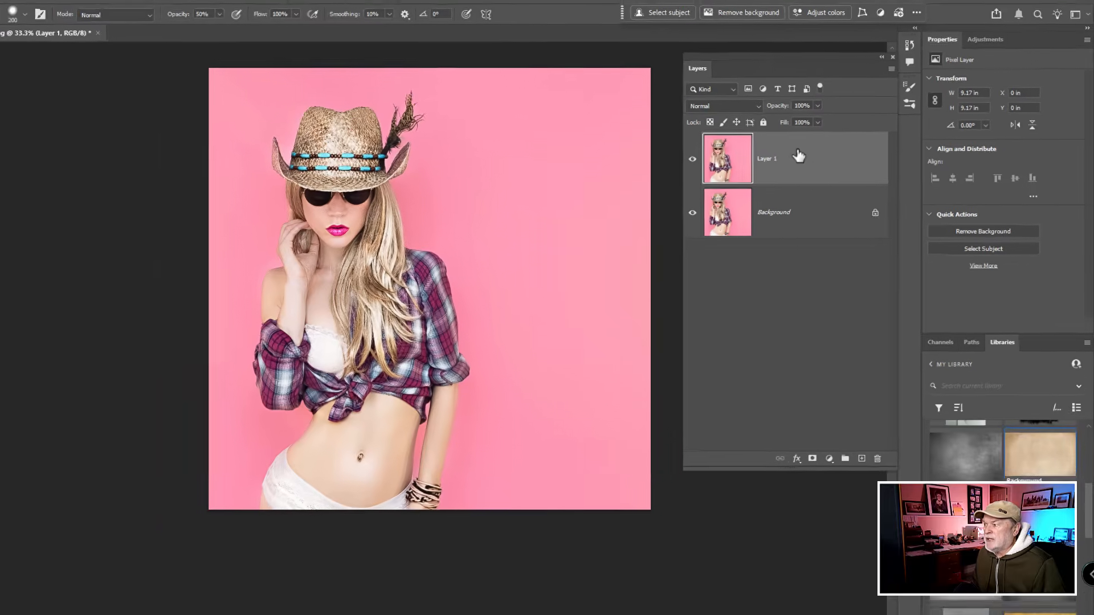
pyautogui.rightClick(798, 155)
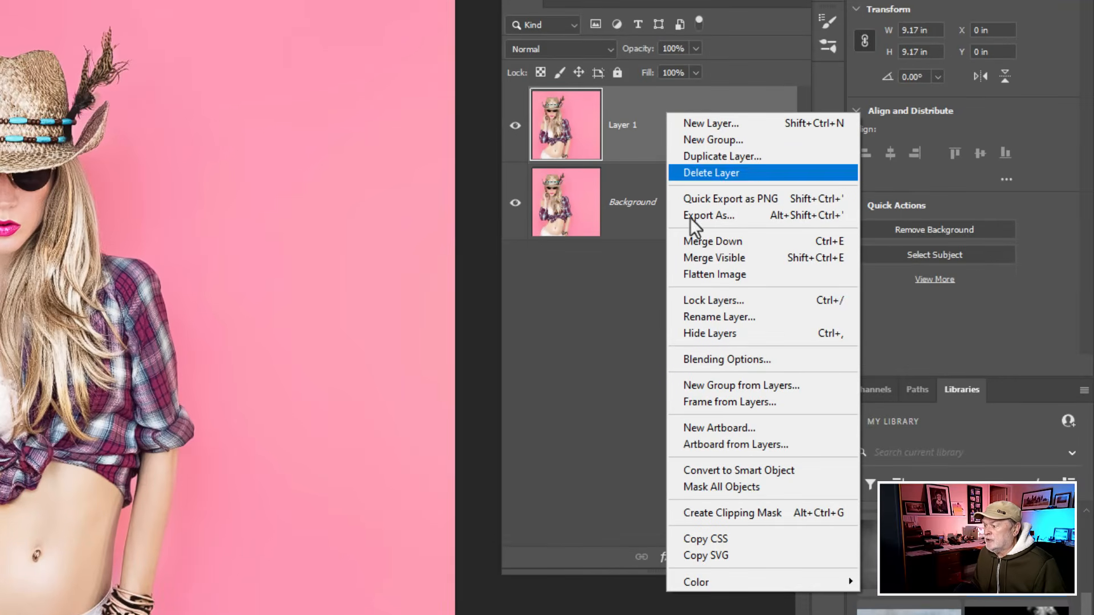
pyautogui.click(725, 470)
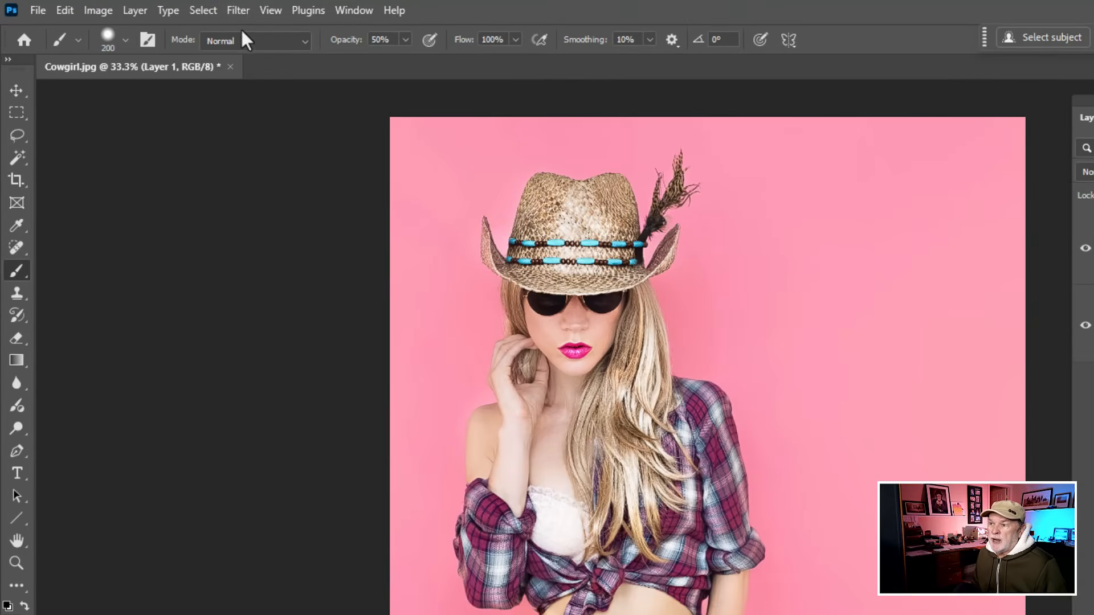
# Step: Start the Smart Blur filter on the duplicated layer with quality High and mode Edge Only
pyautogui.click(241, 12)
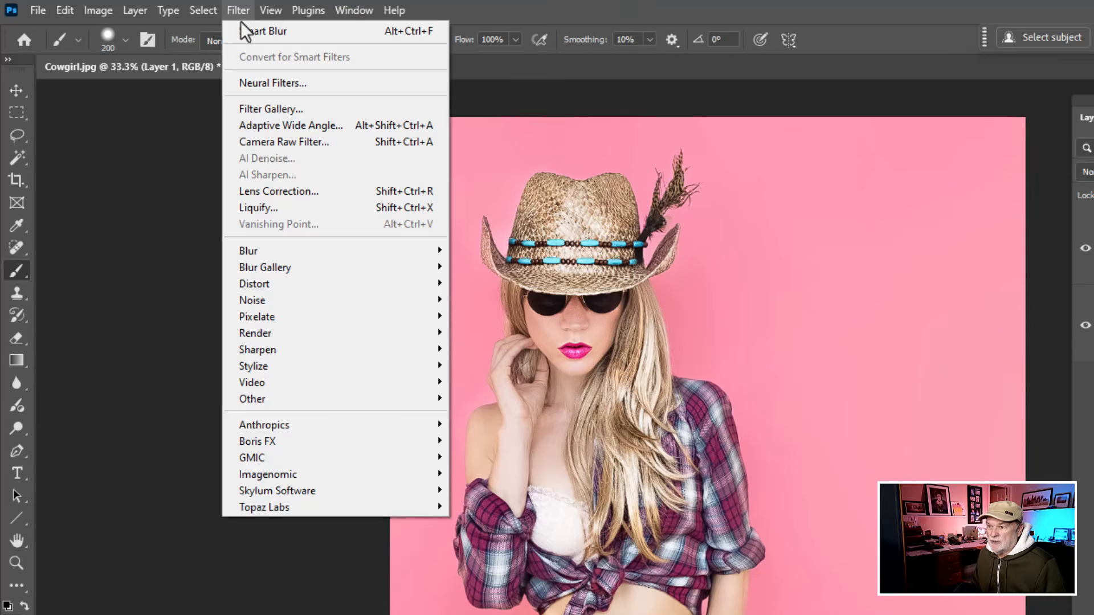
pyautogui.moveTo(284, 252)
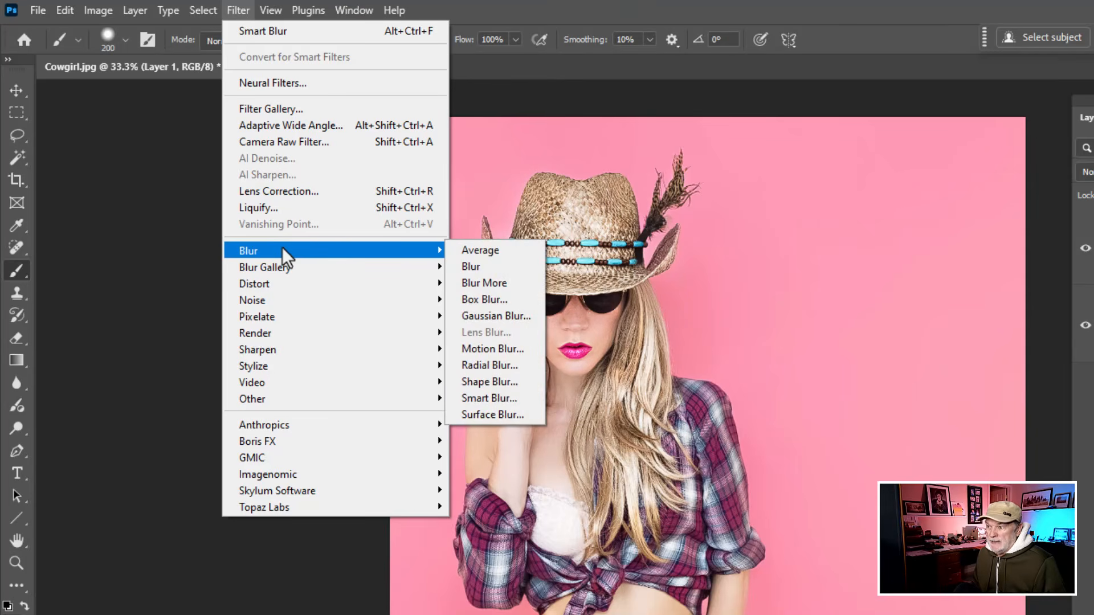
pyautogui.click(516, 397)
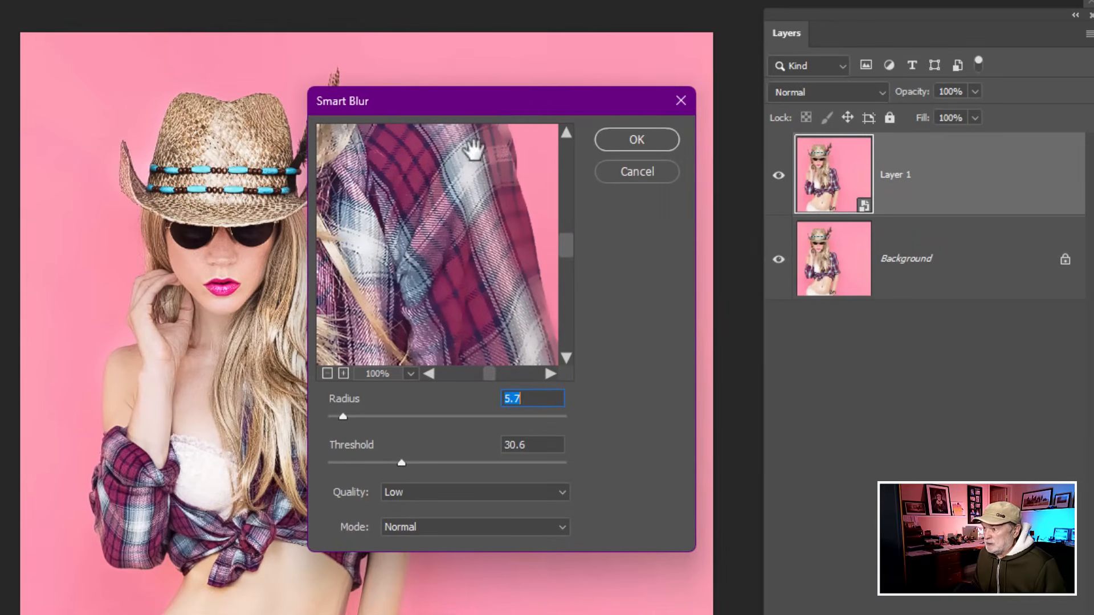
pyautogui.moveTo(516, 101); pyautogui.dragTo(473, 91)
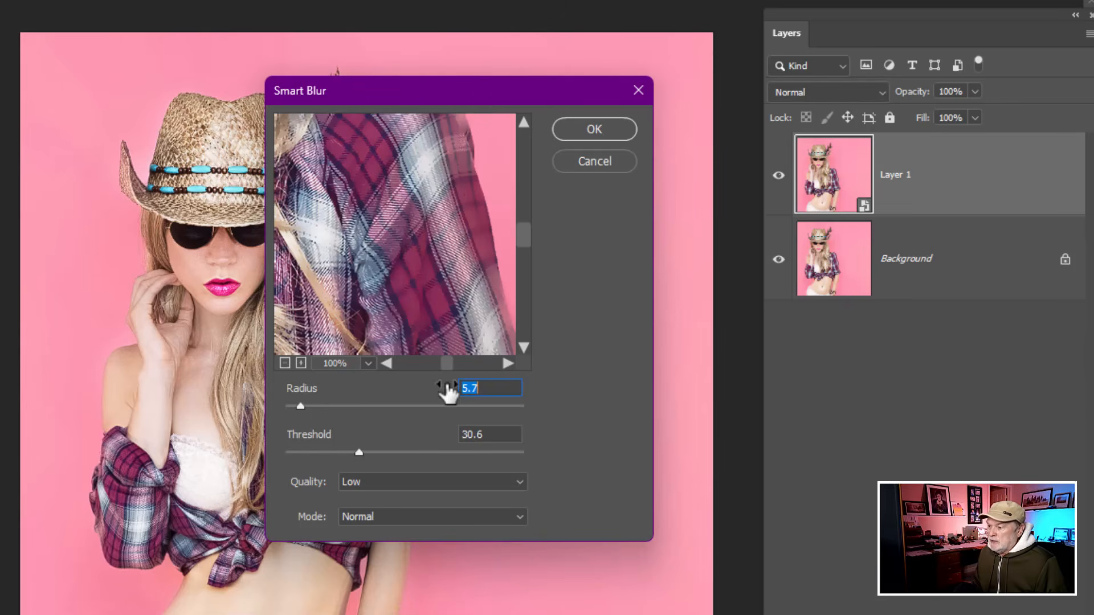
pyautogui.click(385, 484)
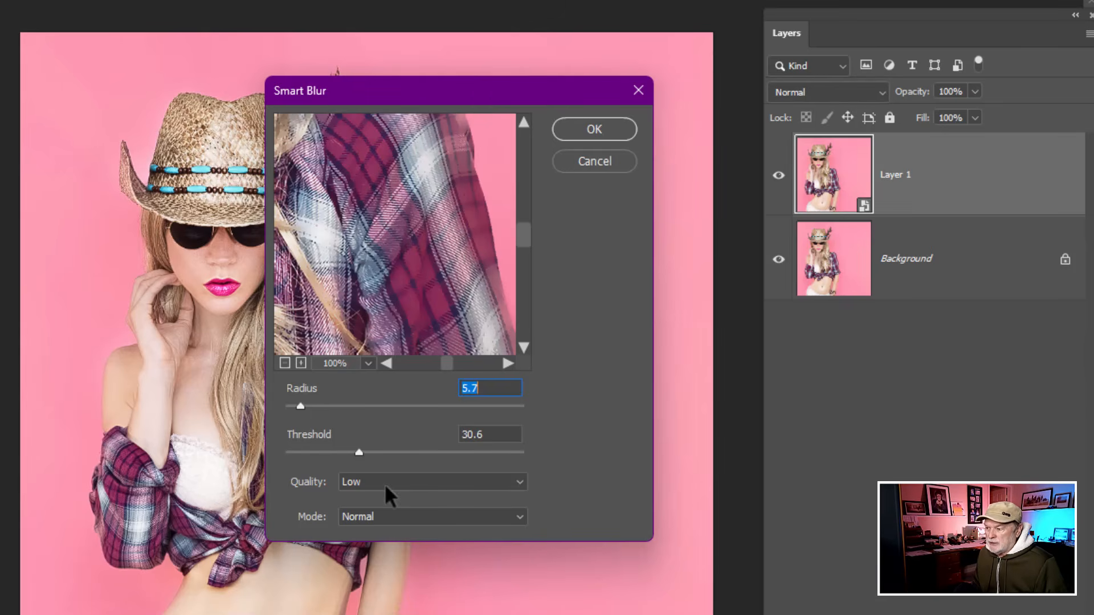
pyautogui.click(362, 528)
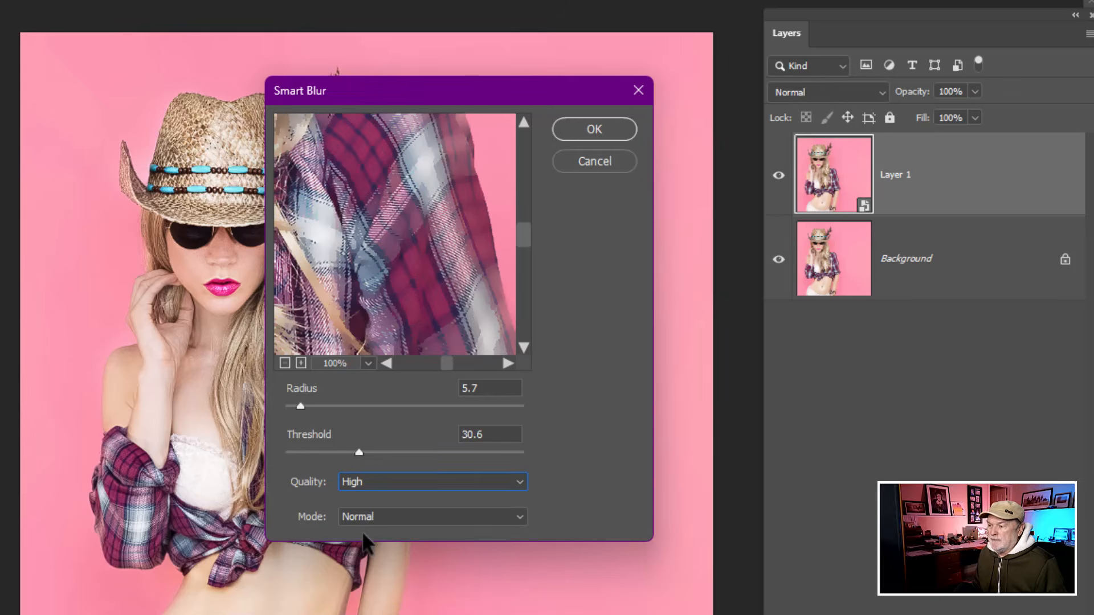
pyautogui.click(379, 518)
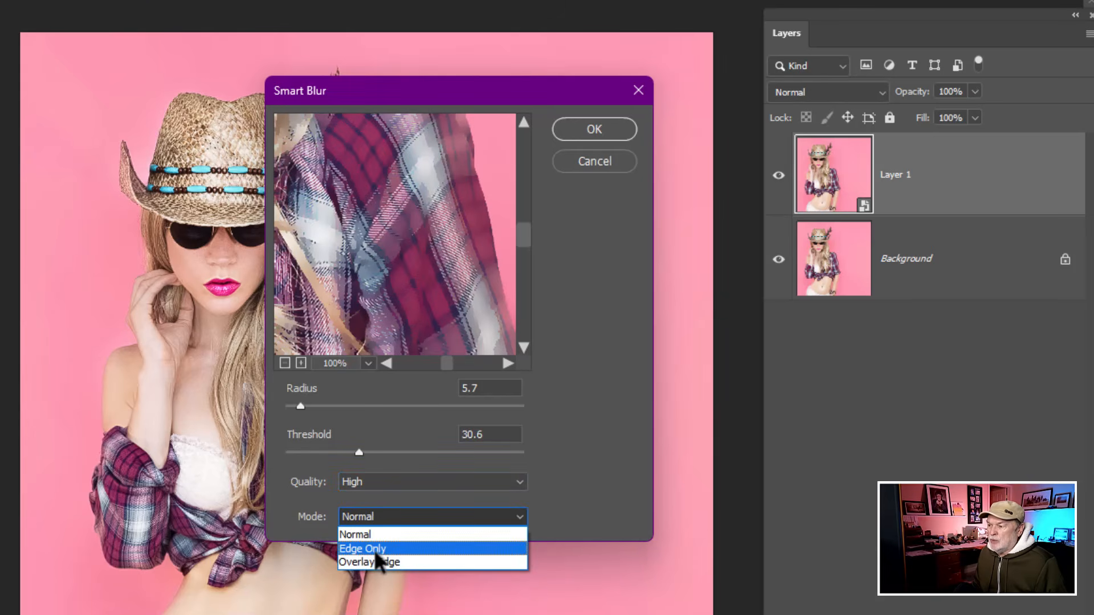
pyautogui.click(374, 549)
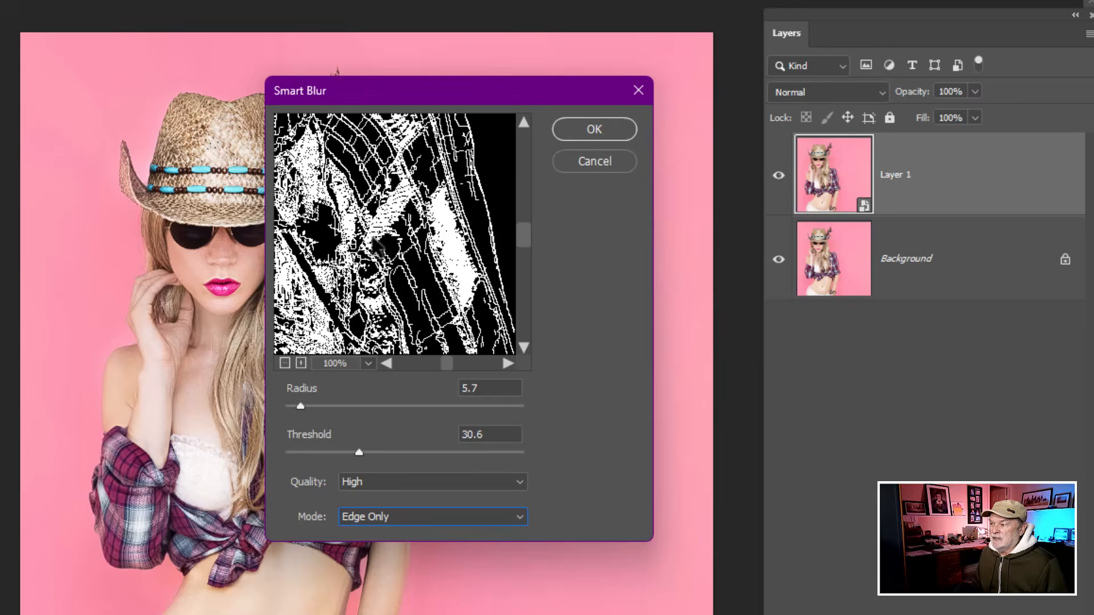
# Step: Preview the edges on the face and hat, set the Smart Blur radius to 2.9 and threshold to 21.4, and apply the filter
pyautogui.moveTo(373, 261); pyautogui.dragTo(570, 467)
pyautogui.scroll(1, 399, 257)
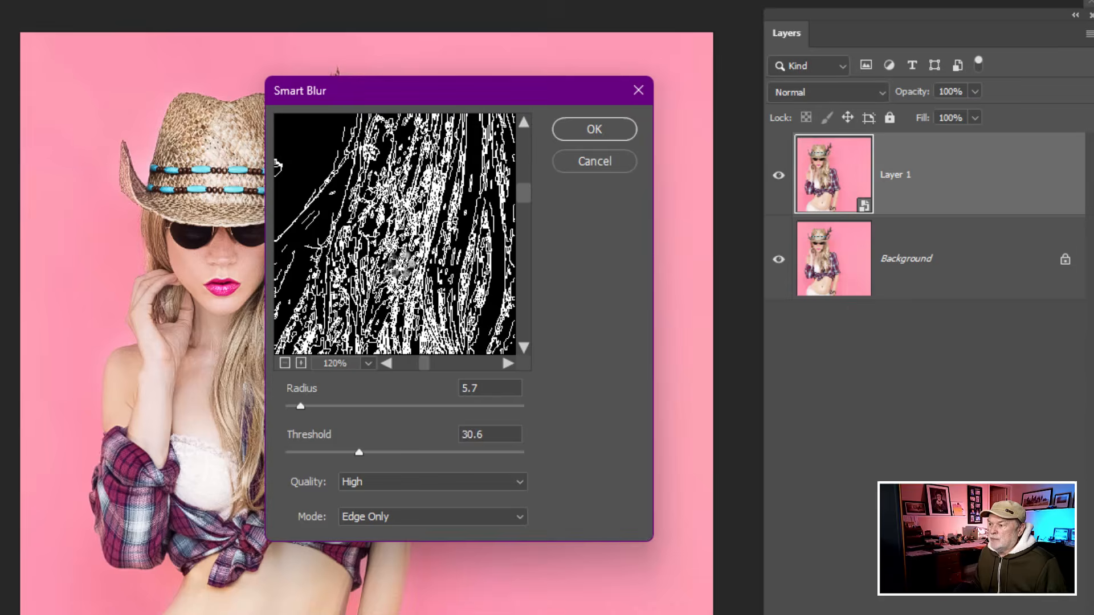
pyautogui.scroll(-2, 400, 265)
pyautogui.scroll(-1, 399, 265)
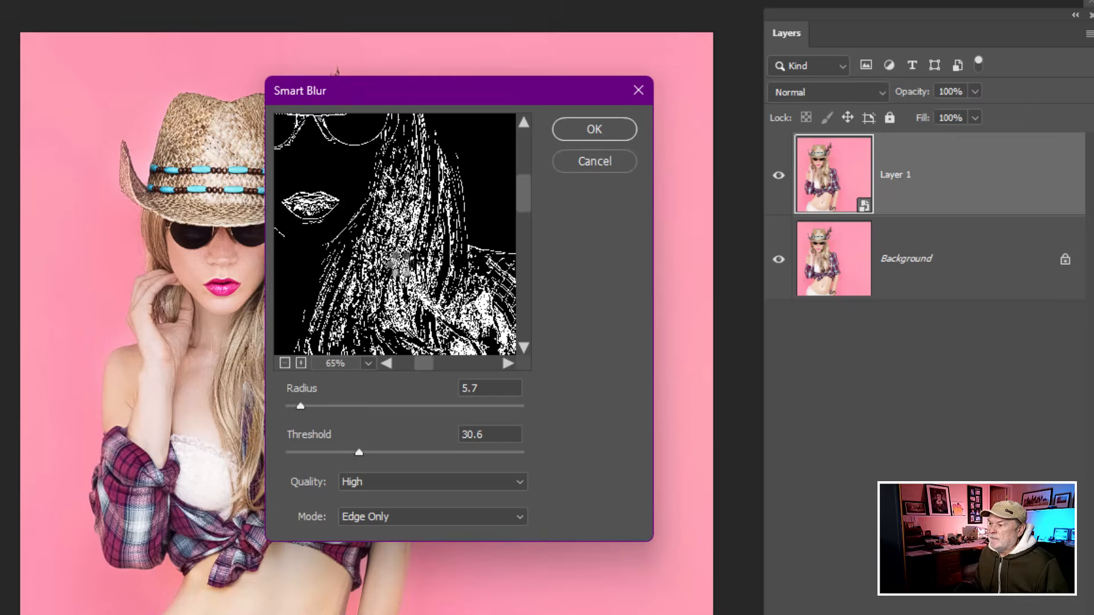
pyautogui.moveTo(398, 265); pyautogui.dragTo(476, 306)
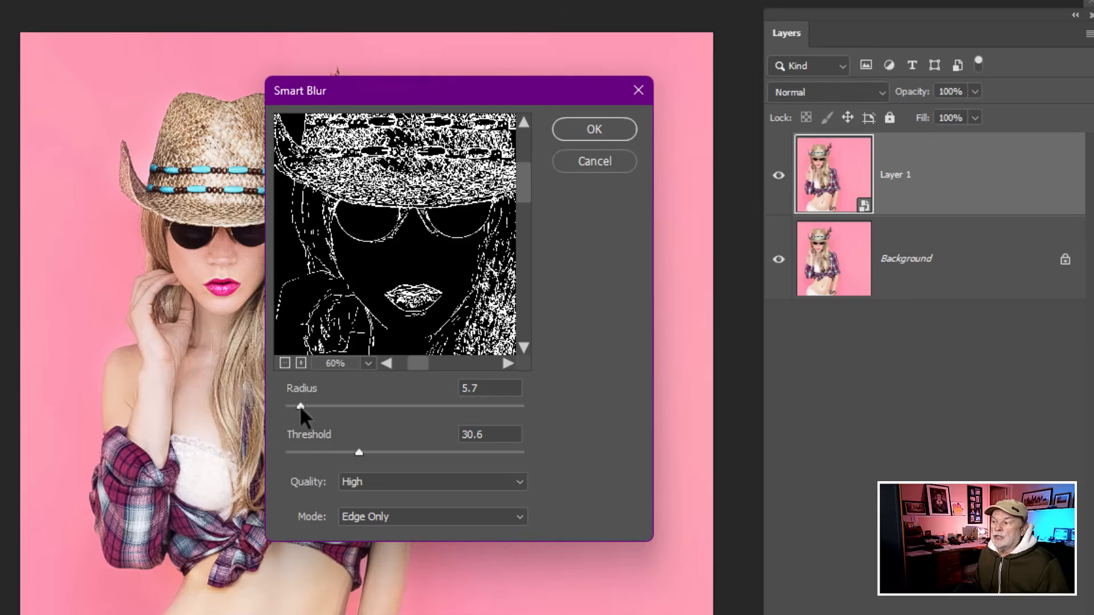
pyautogui.moveTo(299, 404); pyautogui.dragTo(336, 408)
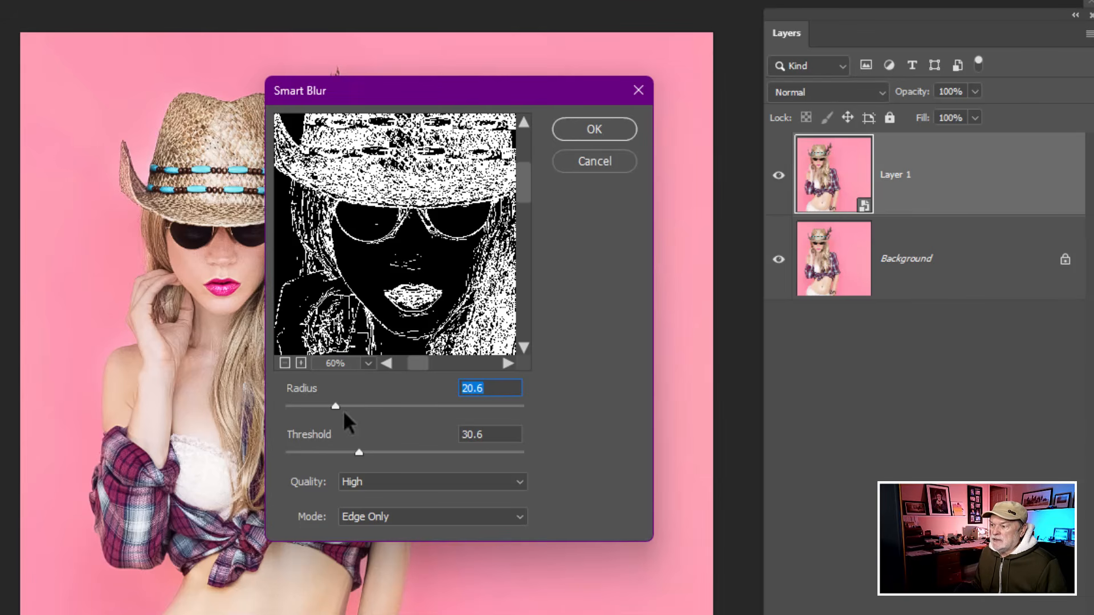
pyautogui.moveTo(336, 407); pyautogui.dragTo(304, 408)
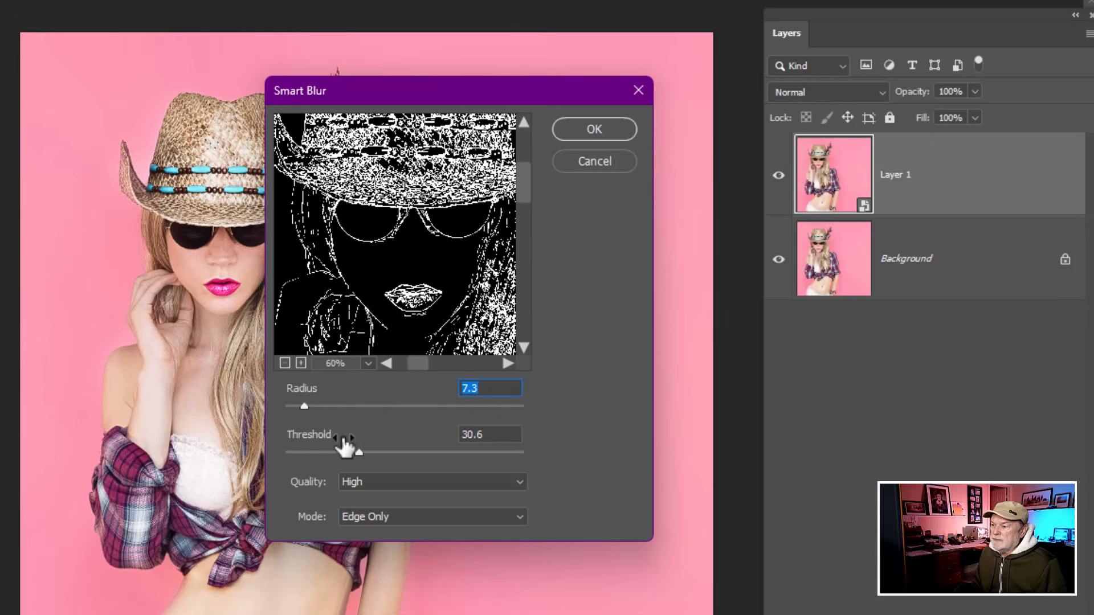
pyautogui.moveTo(358, 449); pyautogui.dragTo(330, 453)
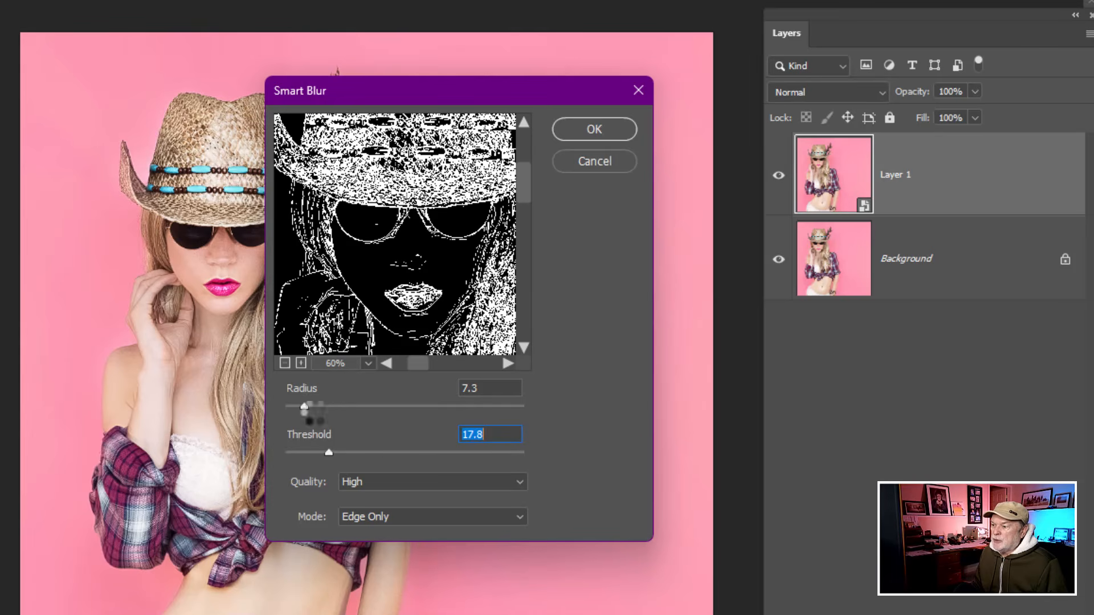
pyautogui.moveTo(305, 406); pyautogui.dragTo(294, 406)
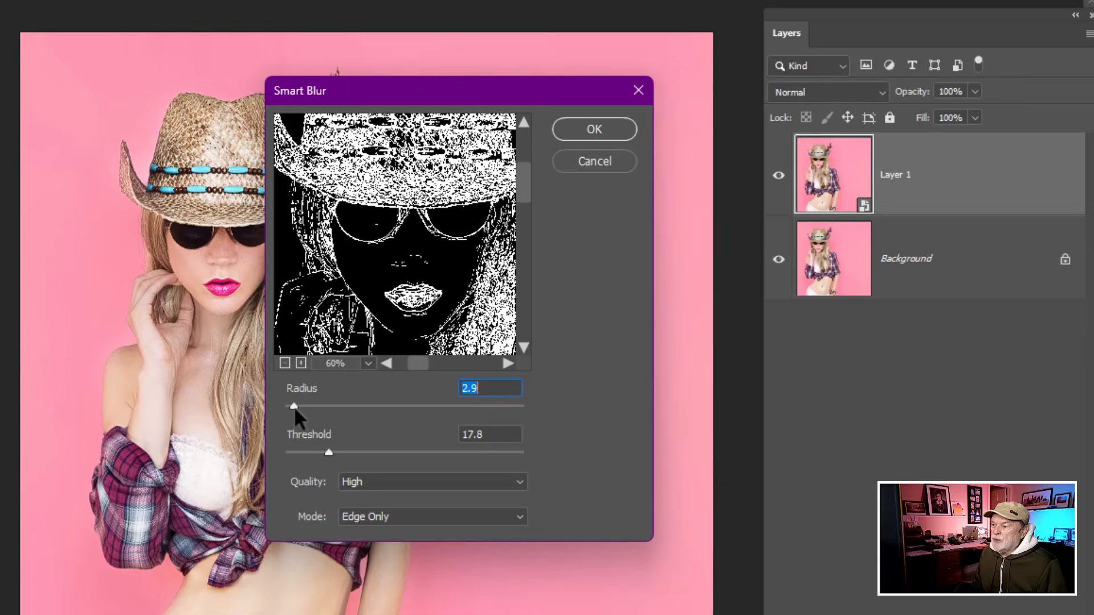
pyautogui.moveTo(329, 451); pyautogui.dragTo(337, 450)
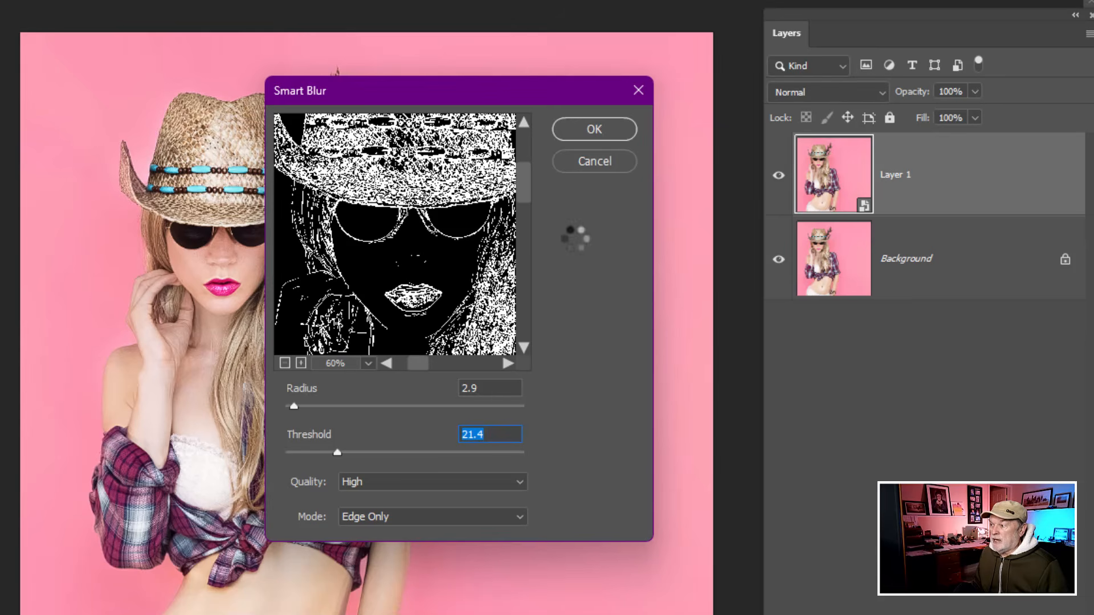
pyautogui.click(583, 130)
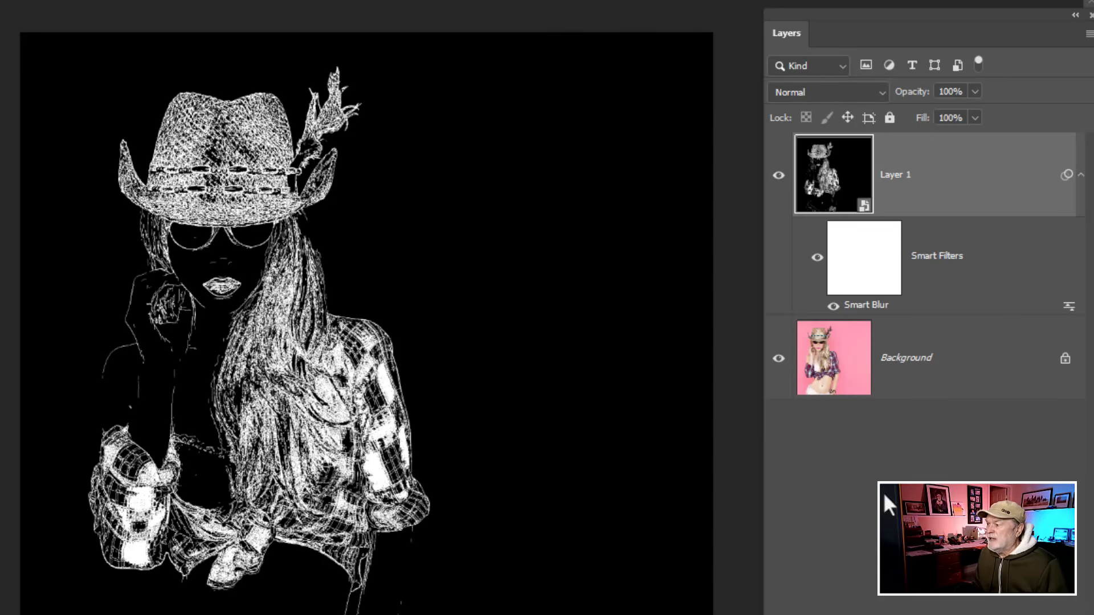
# Step: Reopen the Smart Blur smart filter of Layer 1 to review its settings, and close it
pyautogui.doubleClick(887, 306)
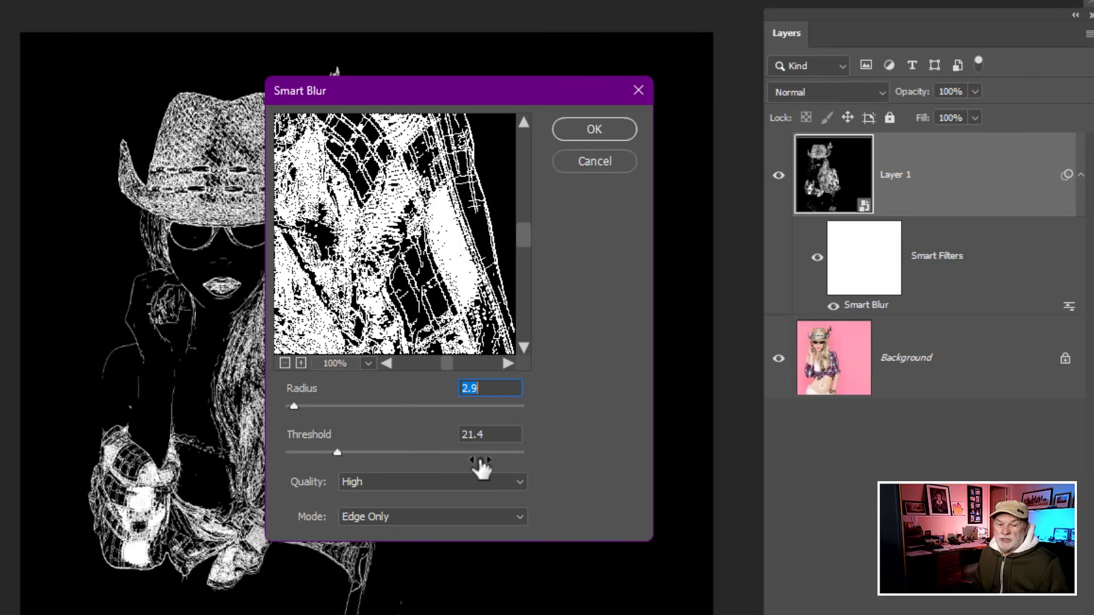
pyautogui.click(605, 130)
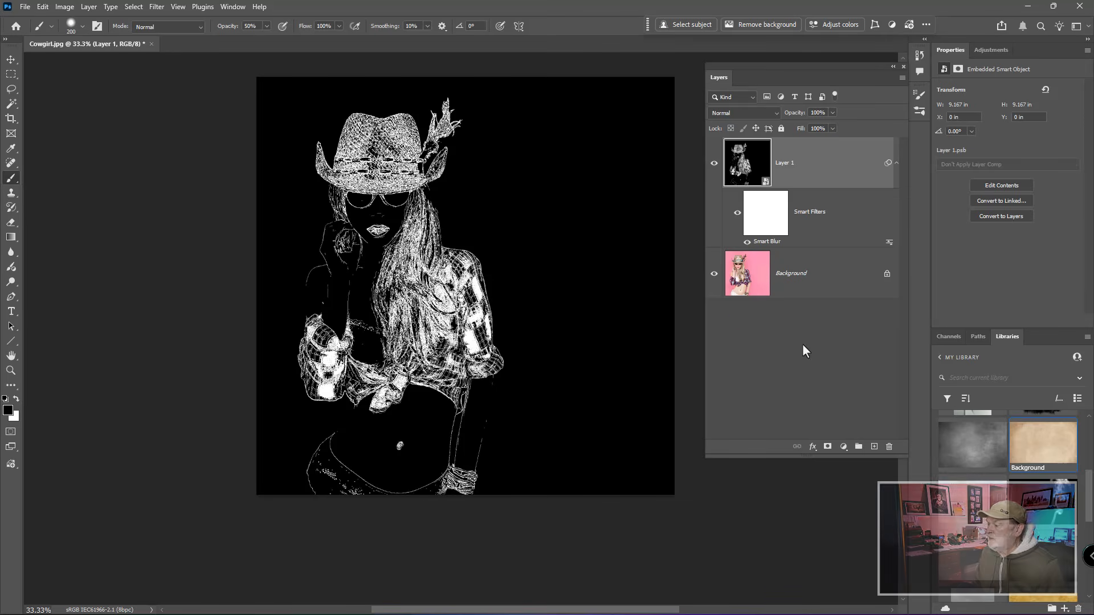
# Step: Place the white signature text from the library in the lower-right corner of the image and scale it down
pyautogui.moveTo(1089, 491); pyautogui.dragTo(1089, 440)
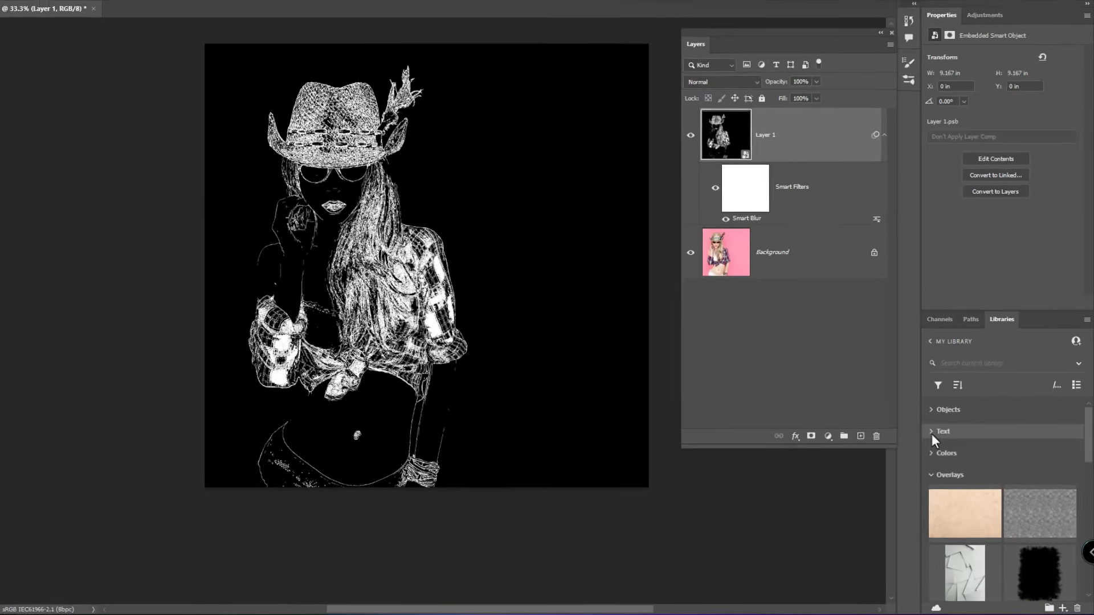
pyautogui.click(941, 442)
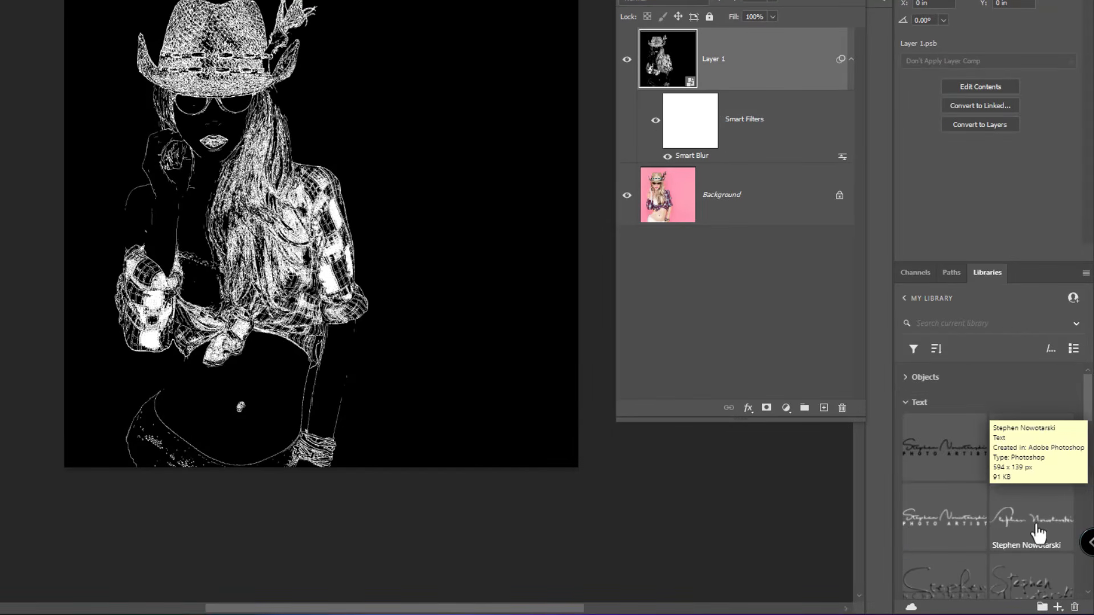
pyautogui.moveTo(1037, 534)
pyautogui.mouseDown()
pyautogui.moveTo(542, 381)
pyautogui.moveTo(487, 399)
pyautogui.mouseUp()
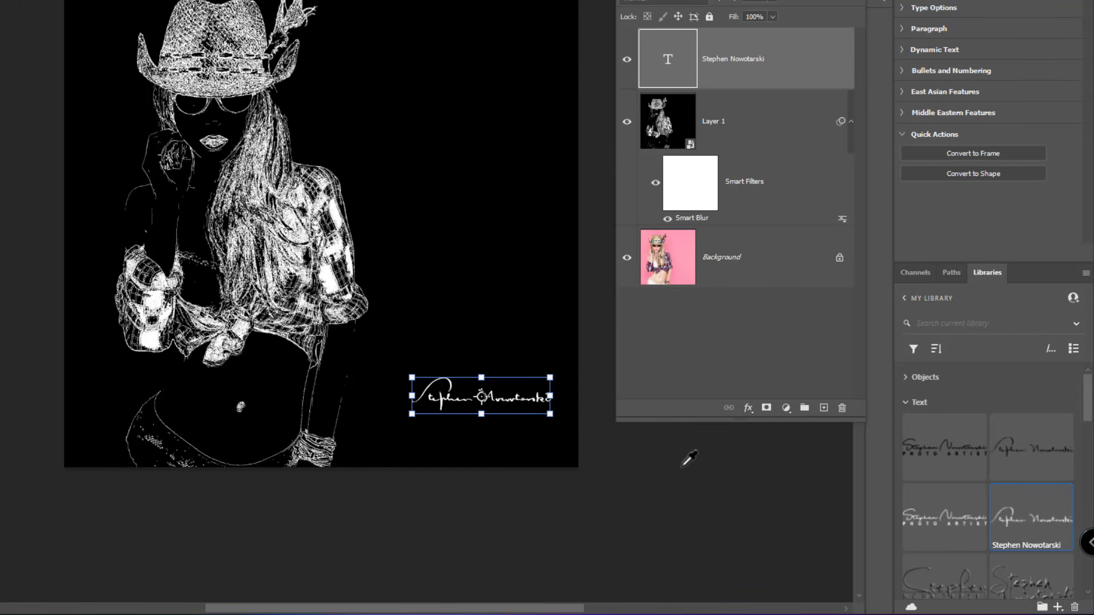
pyautogui.moveTo(522, 406); pyautogui.dragTo(531, 447)
pyautogui.moveTo(422, 419); pyautogui.dragTo(456, 432)
pyautogui.press('Return')
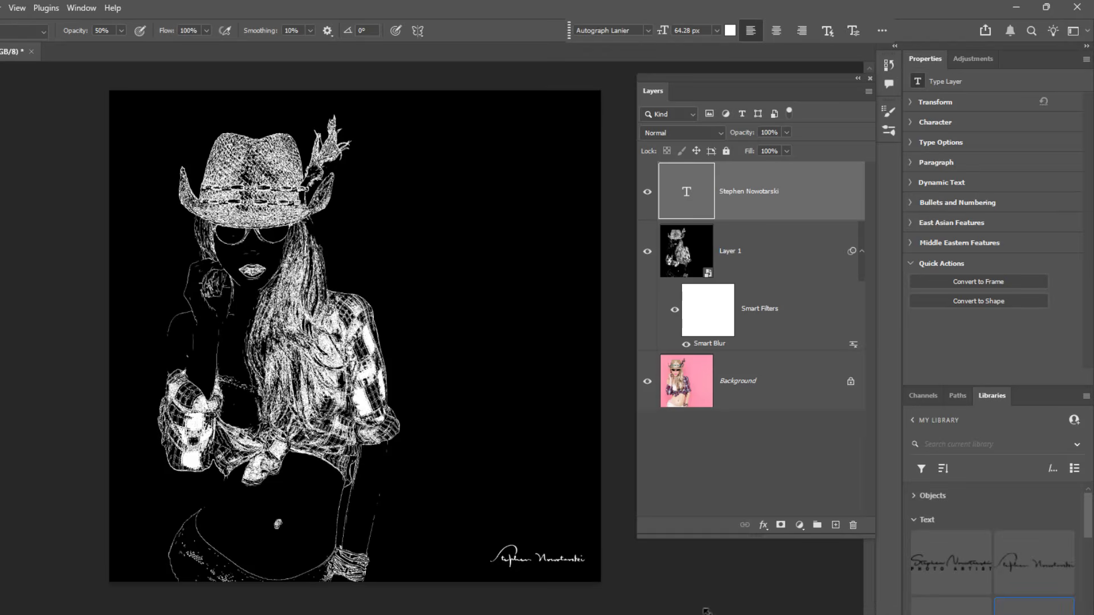
# Step: Invert Layer 1 to get black lines on a white background
pyautogui.click(691, 261)
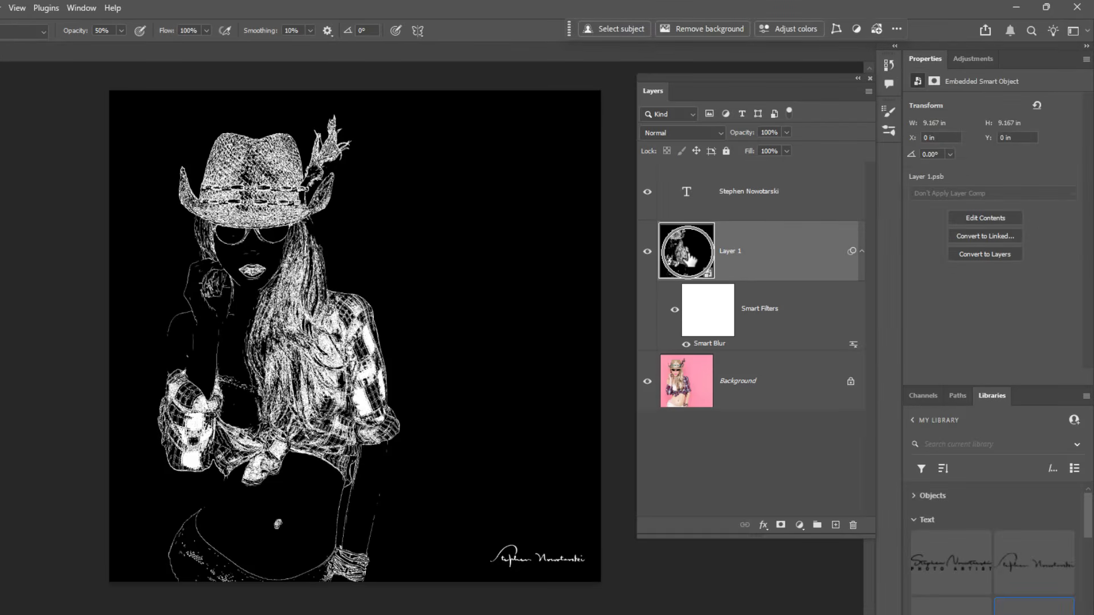
pyautogui.click(691, 261)
pyautogui.hotkey('ctrl', 'i')
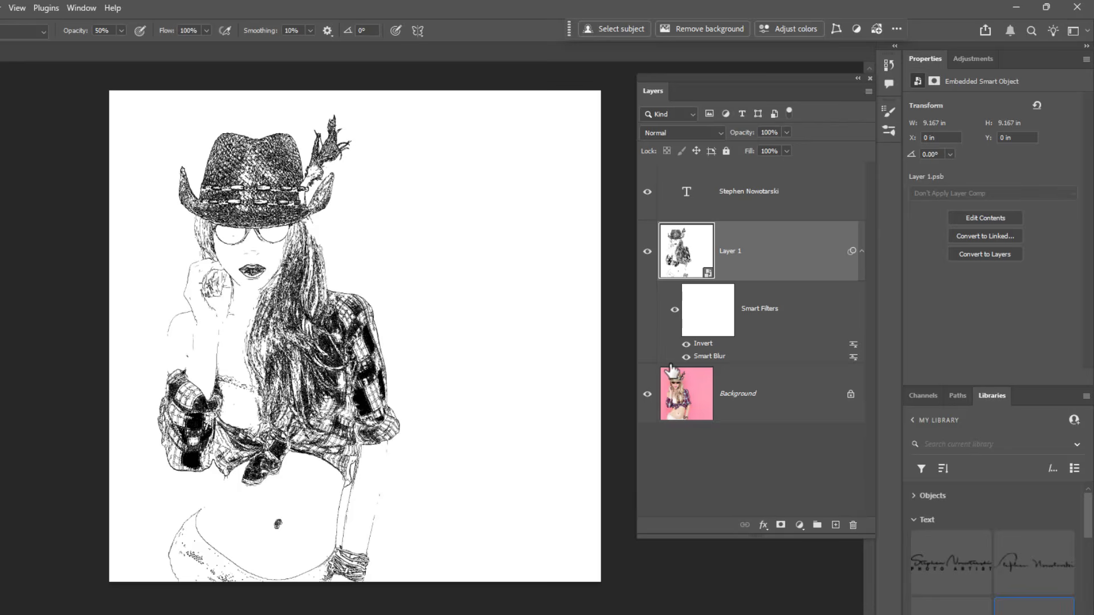
# Step: Change the signature's text color to black and return to the Brush tool
pyautogui.doubleClick(689, 195)
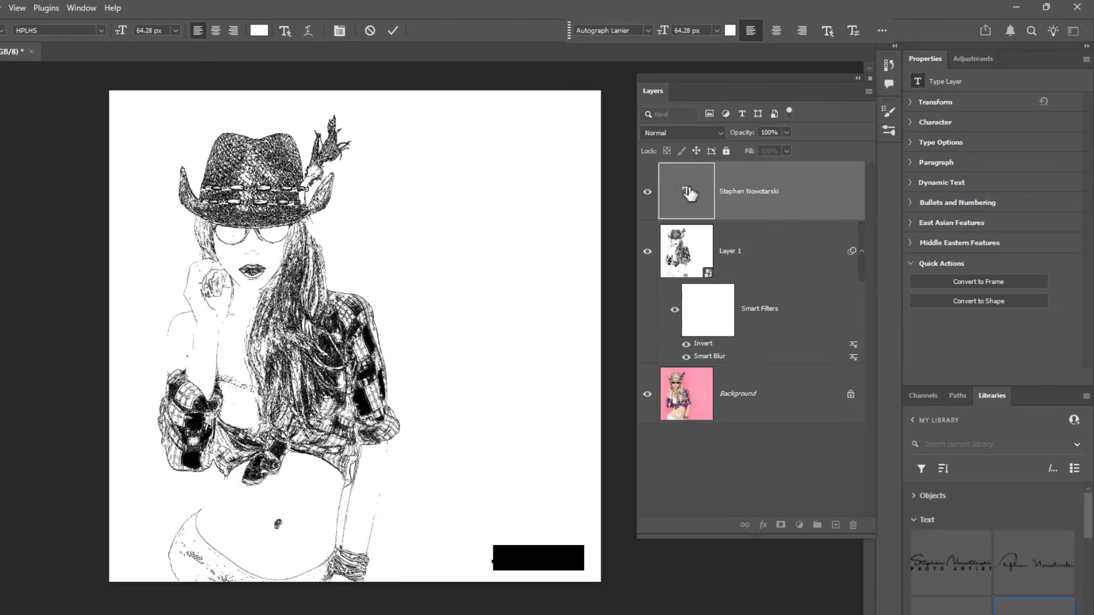
pyautogui.click(730, 30)
pyautogui.click(646, 229)
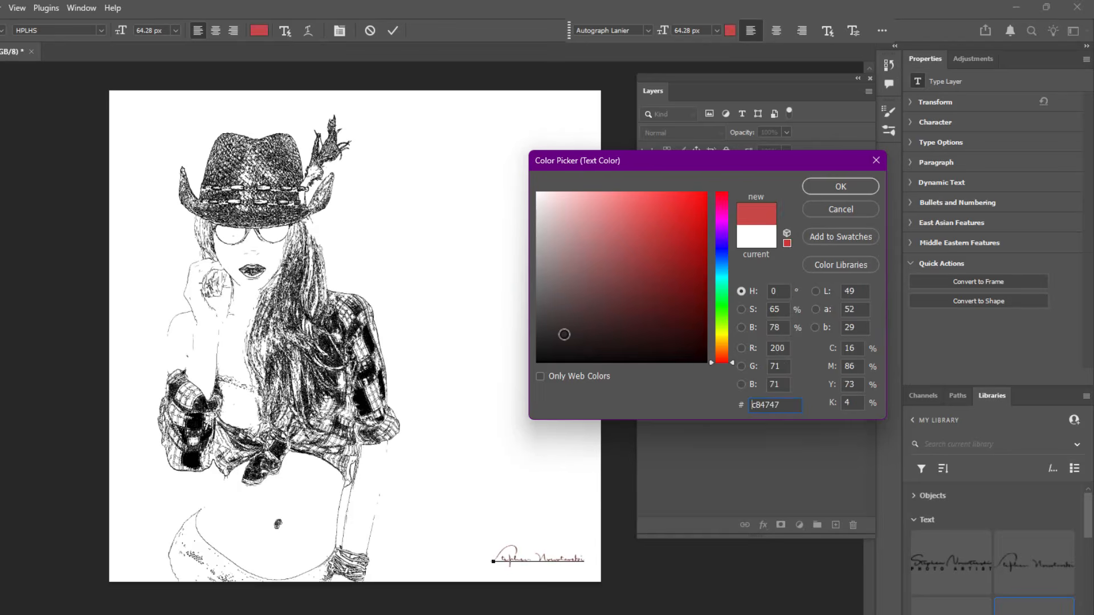
pyautogui.moveTo(564, 335); pyautogui.dragTo(541, 370)
pyautogui.click(840, 186)
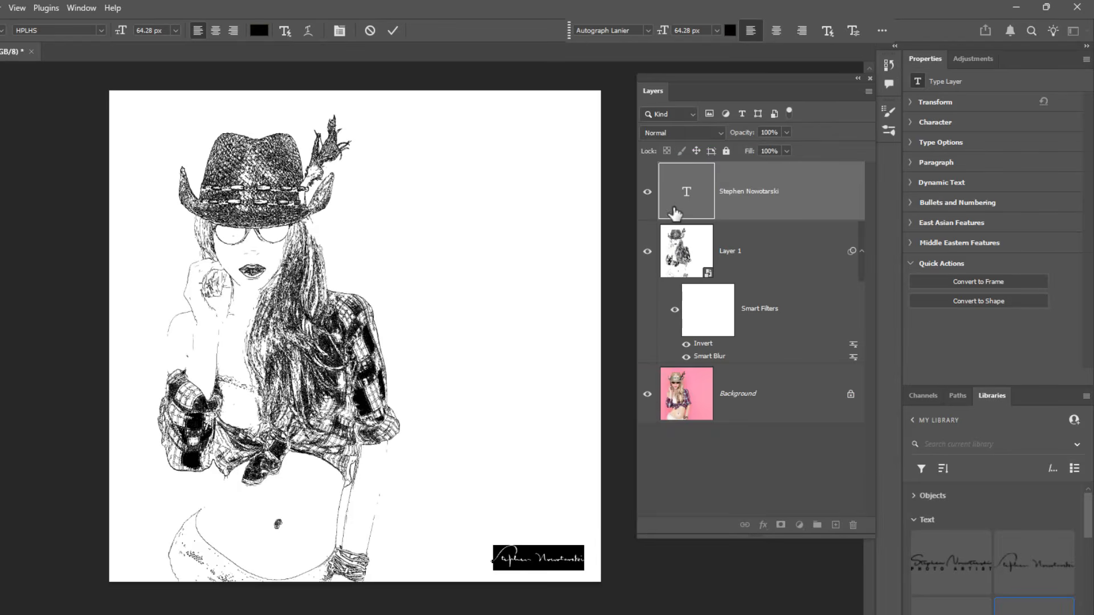
pyautogui.click(688, 197)
pyautogui.press('b')
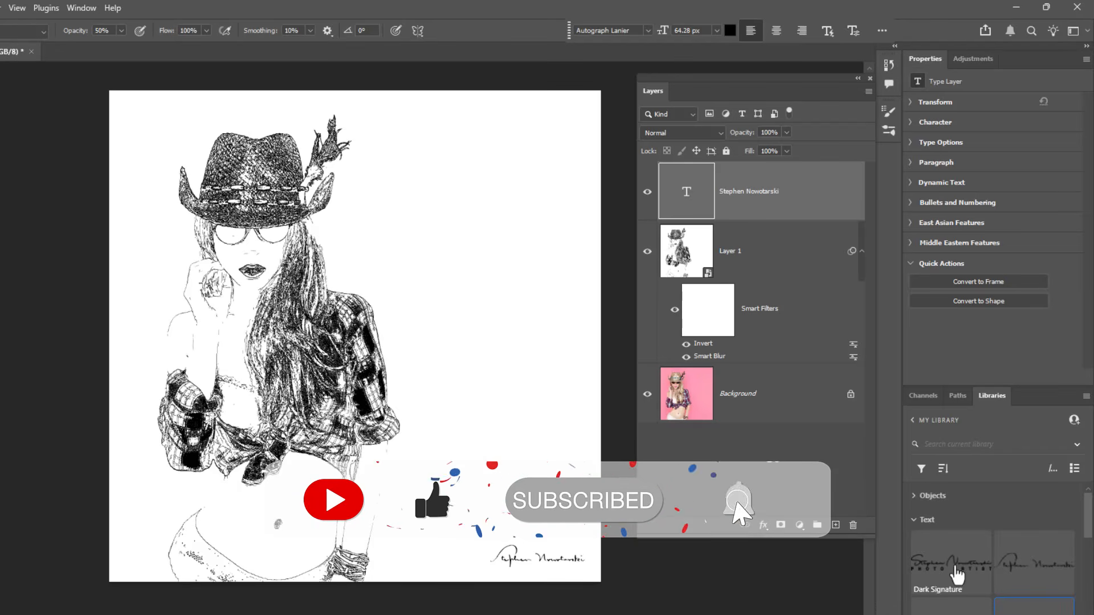
# Step: Place the tan Background texture from the library's Overlays group into the image
pyautogui.click(910, 518)
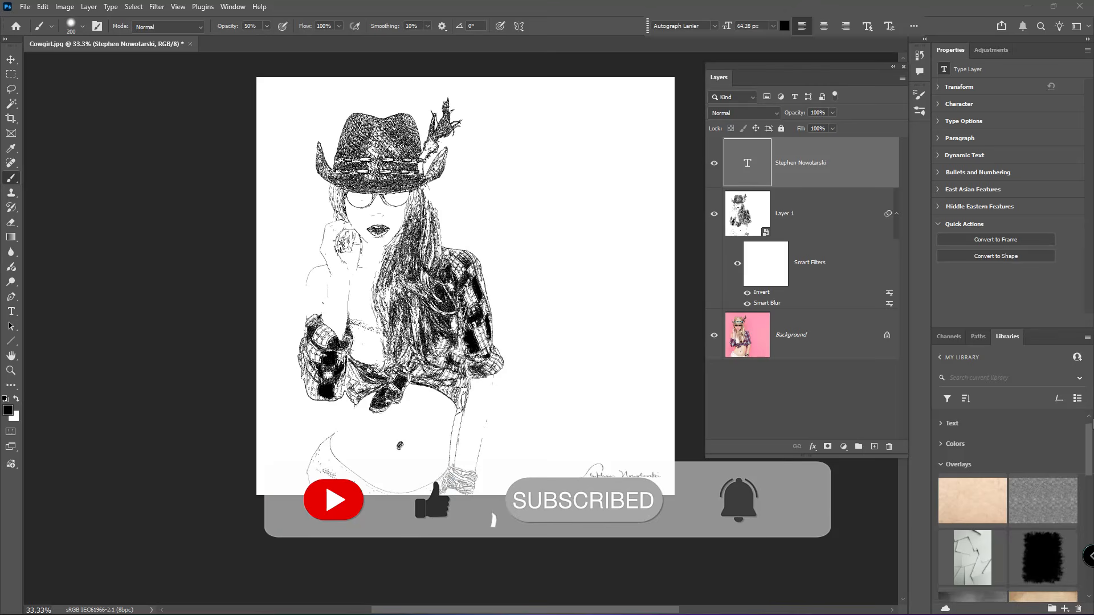
pyautogui.scroll(-5, 1043, 475)
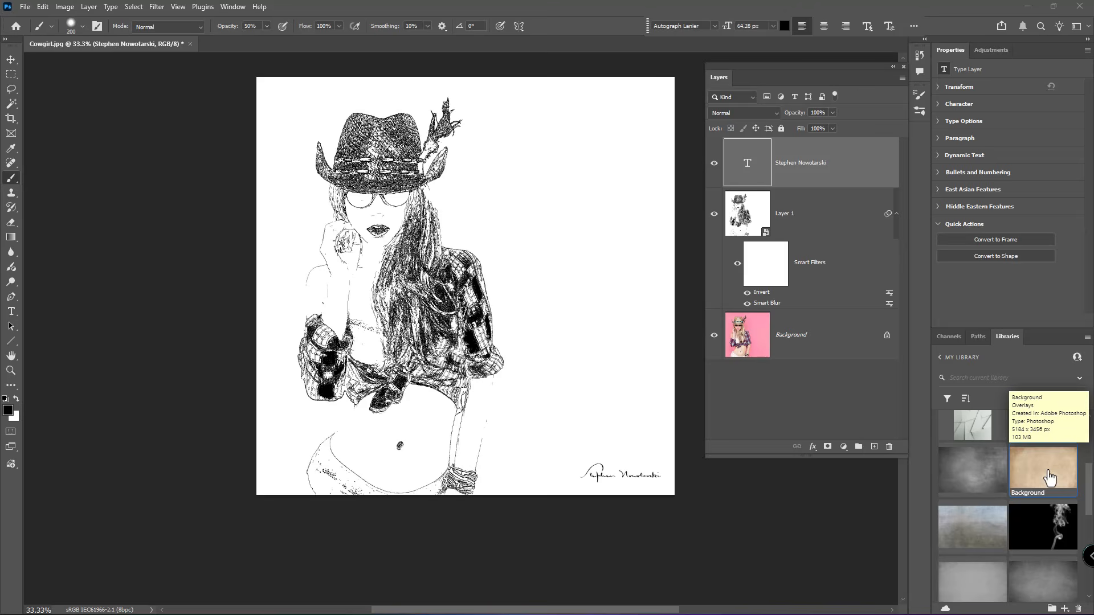
pyautogui.moveTo(1050, 478); pyautogui.dragTo(451, 321)
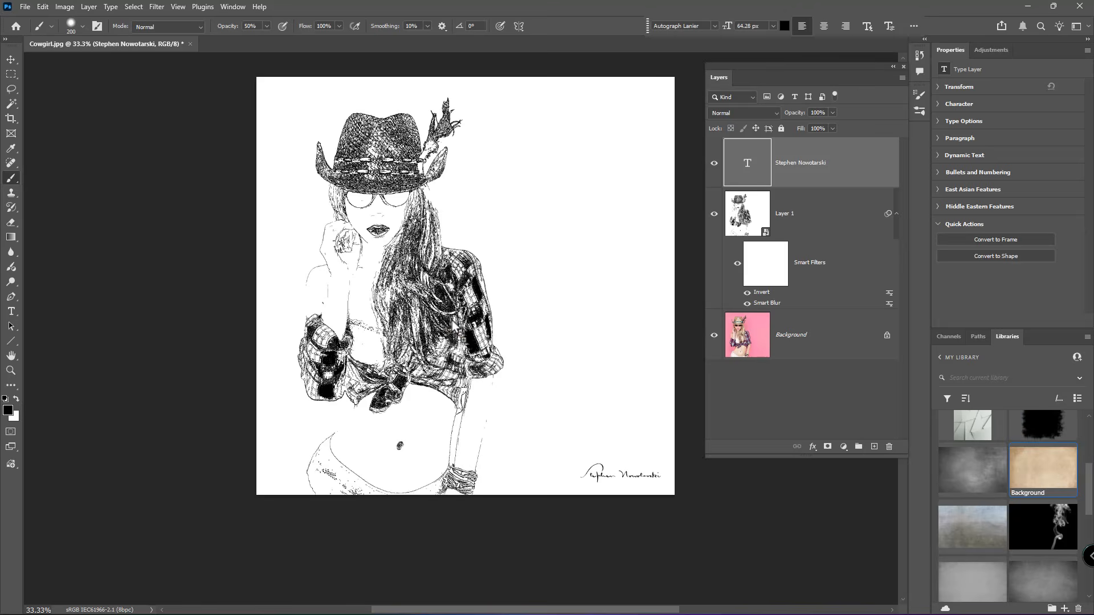
pyautogui.moveTo(516, 315); pyautogui.dragTo(534, 313)
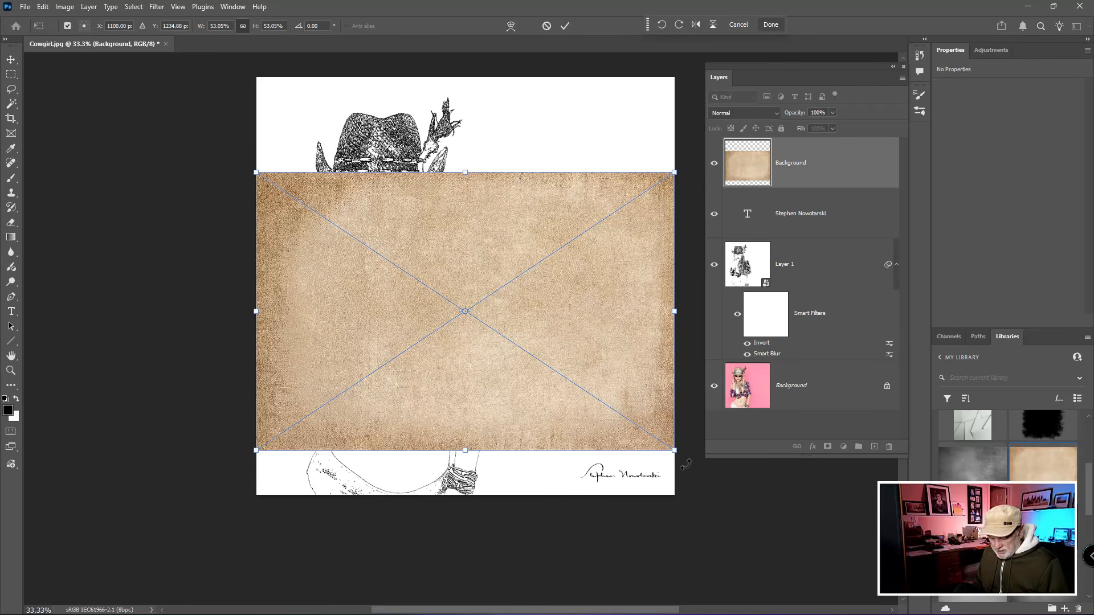
# Step: Rotate the placed texture to -90° and stretch it sideways to cover the whole canvas
pyautogui.moveTo(706, 430); pyautogui.dragTo(596, 136)
pyautogui.moveTo(551, 291); pyautogui.dragTo(478, 269)
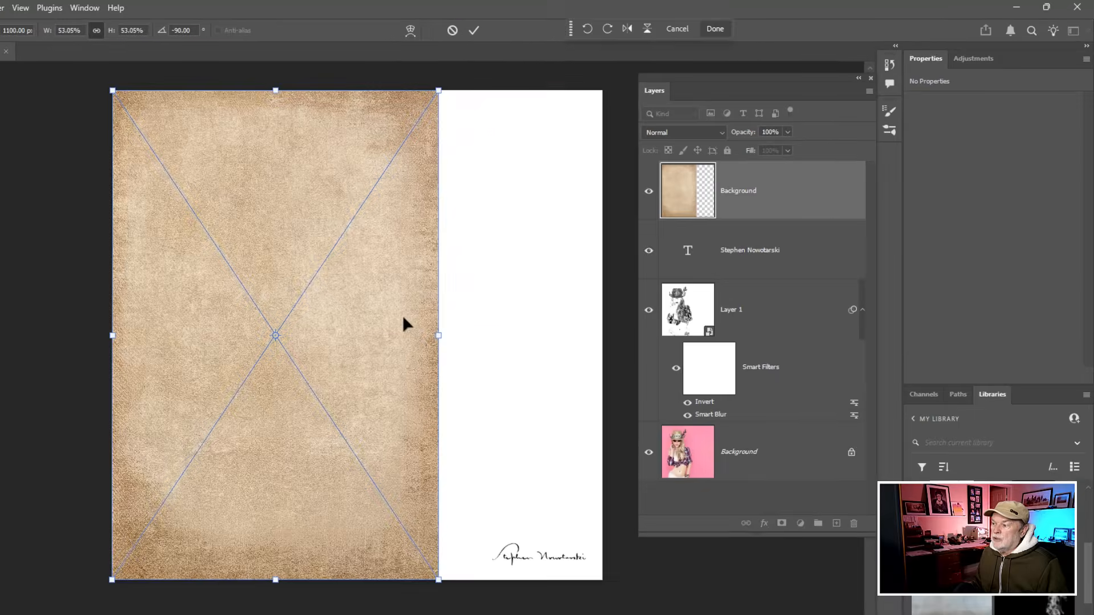
pyautogui.moveTo(439, 335); pyautogui.dragTo(600, 339)
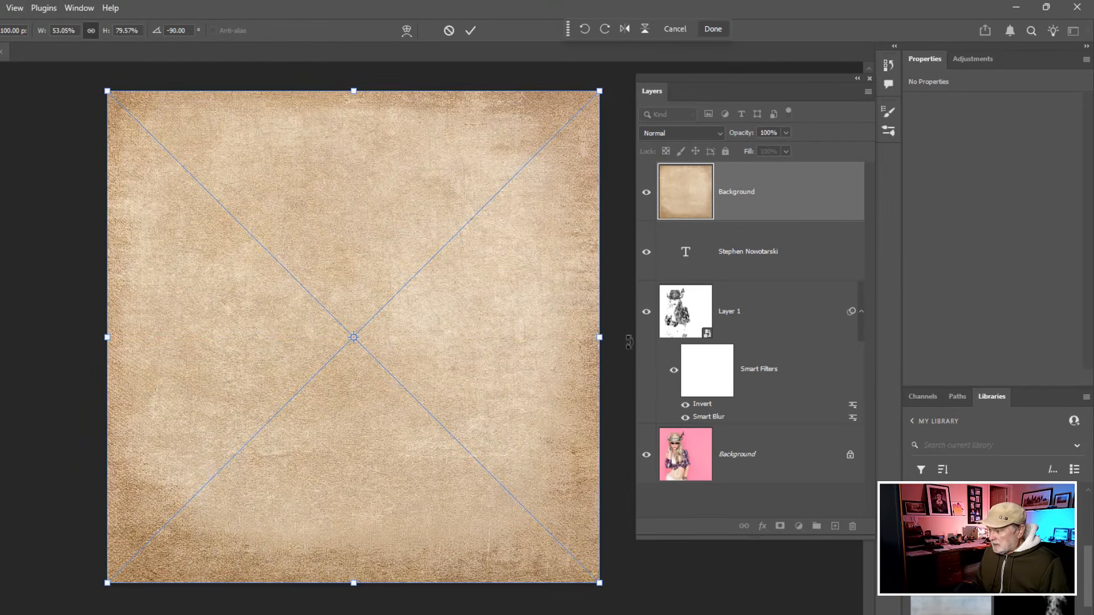
pyautogui.click(700, 181)
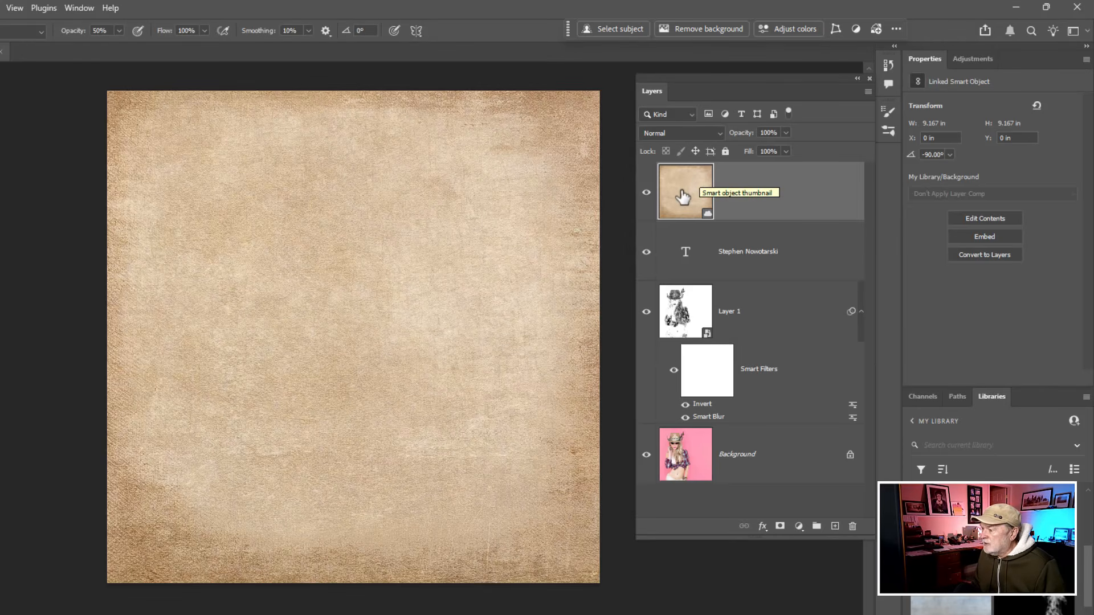
# Step: Move the texture layer below Layer 1 and set Layer 1's blend mode to Color Burn, comparing with Layer 1 hidden
pyautogui.moveTo(682, 197); pyautogui.dragTo(683, 426)
pyautogui.click(690, 269)
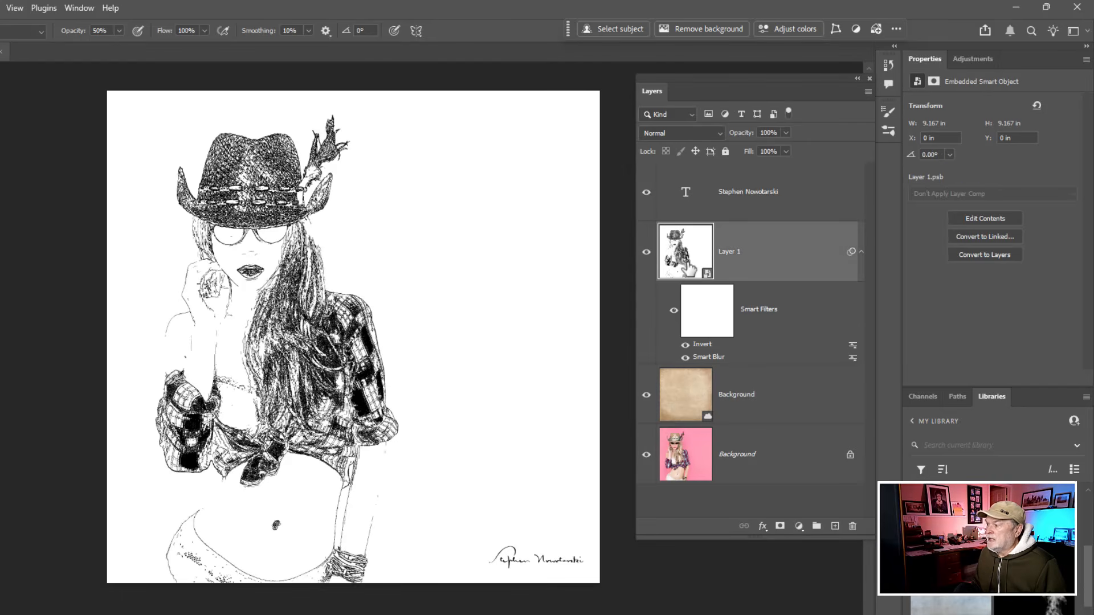
pyautogui.click(692, 134)
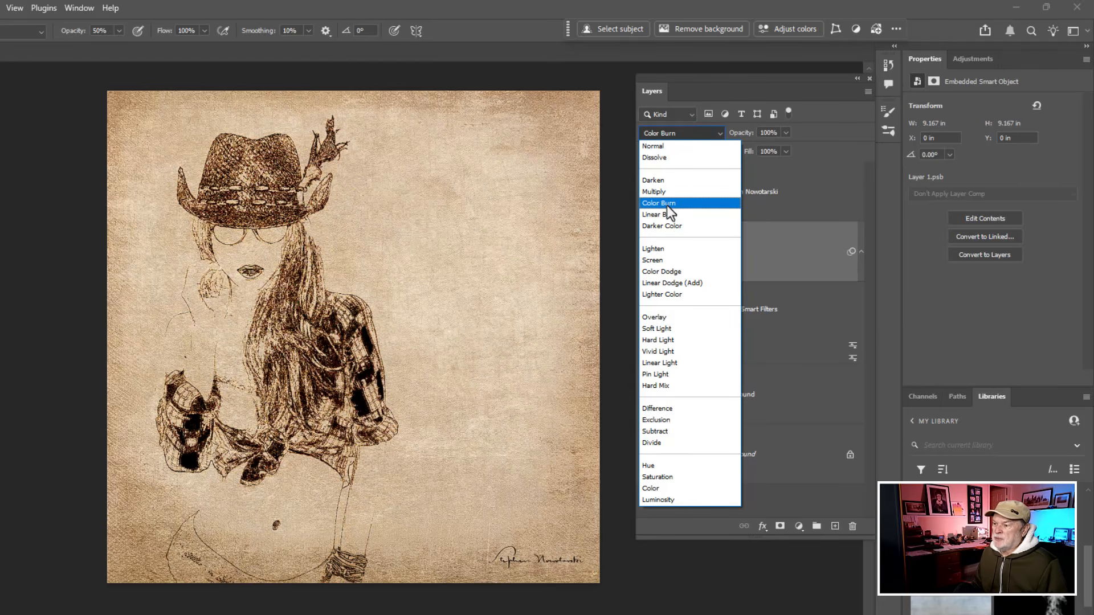
pyautogui.click(668, 208)
pyautogui.click(647, 252)
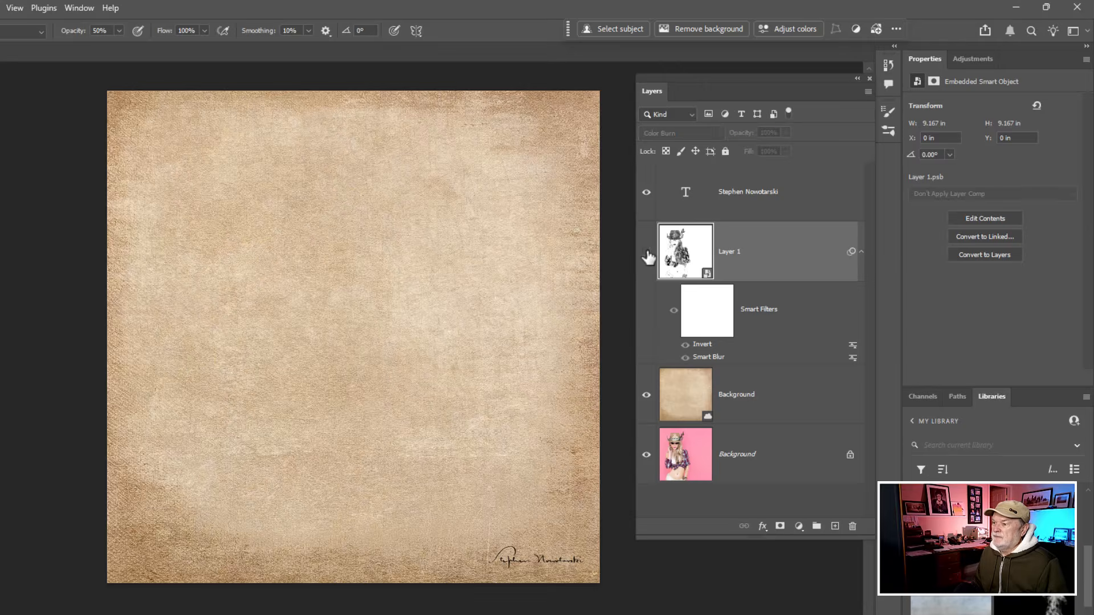
pyautogui.click(647, 253)
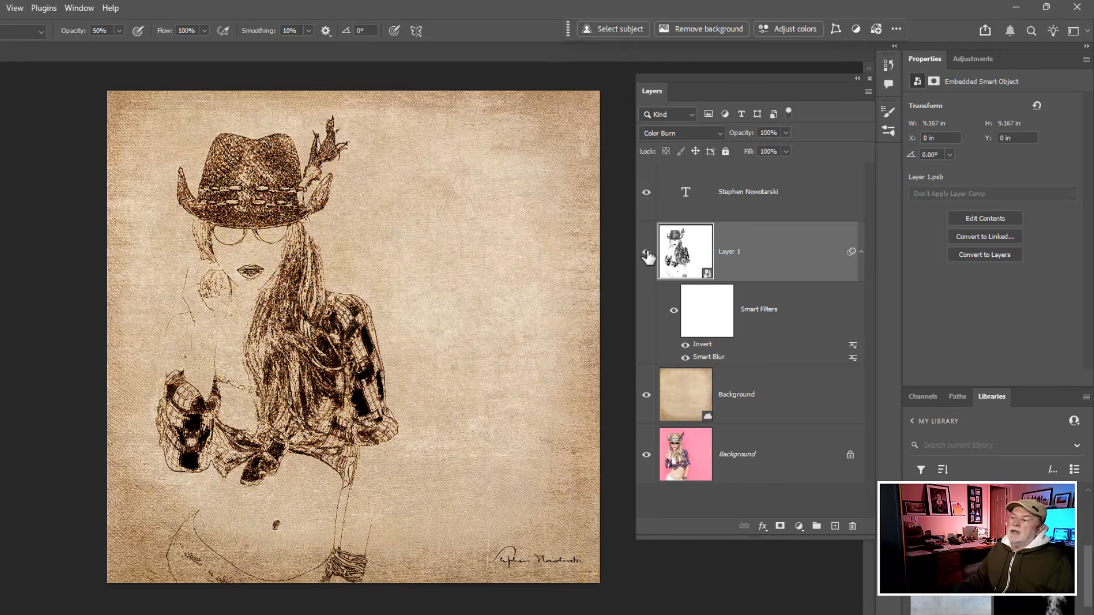
# Step: Delete the tan texture layer and set Layer 1's blend mode back to Normal
pyautogui.click(684, 399)
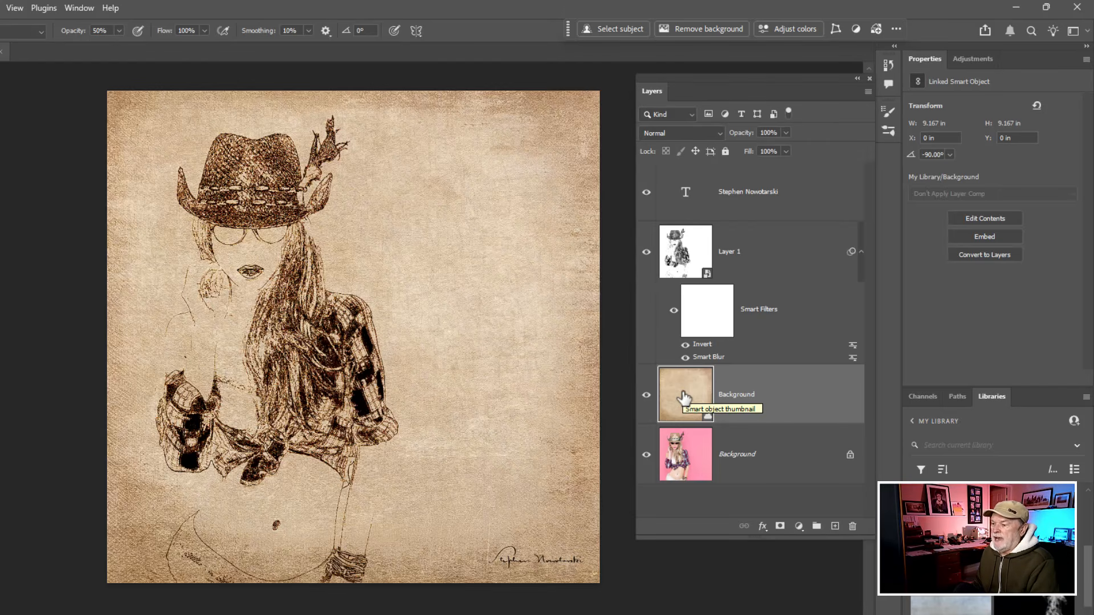
pyautogui.press('Delete')
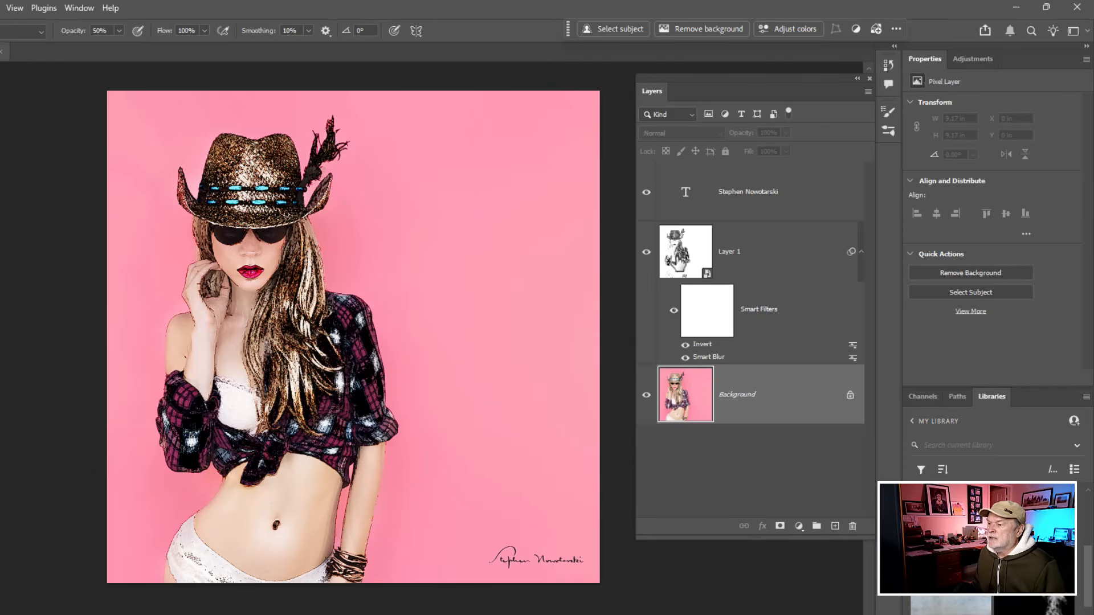
pyautogui.click(684, 260)
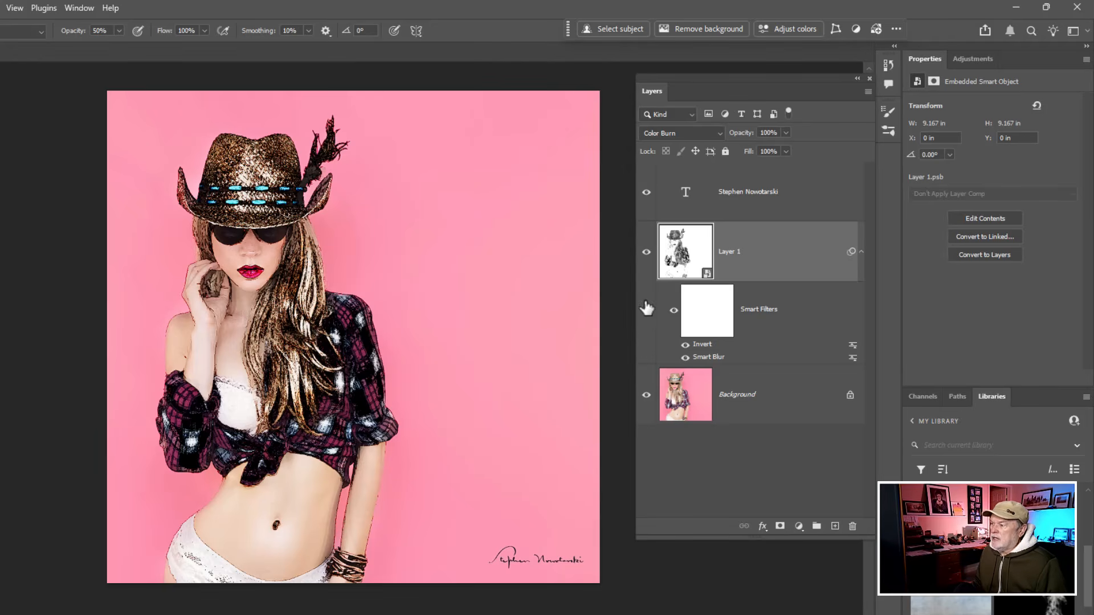
pyautogui.click(699, 132)
pyautogui.click(688, 147)
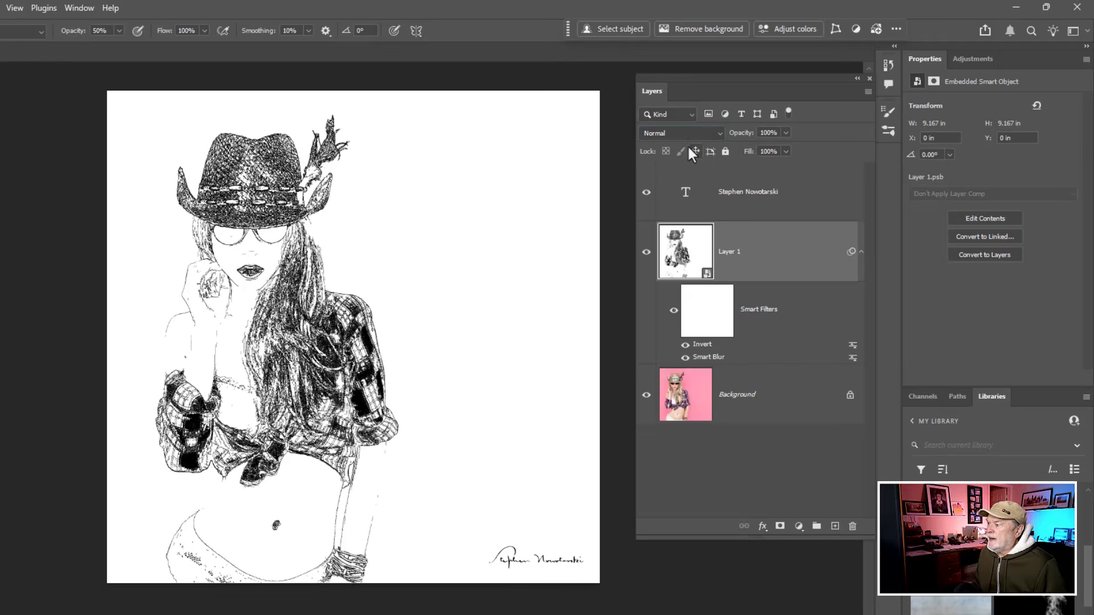
# Step: Add a white layer mask to Layer 1 and run Select Subject on the original photo in the Background layer
pyautogui.doubleClick(687, 258)
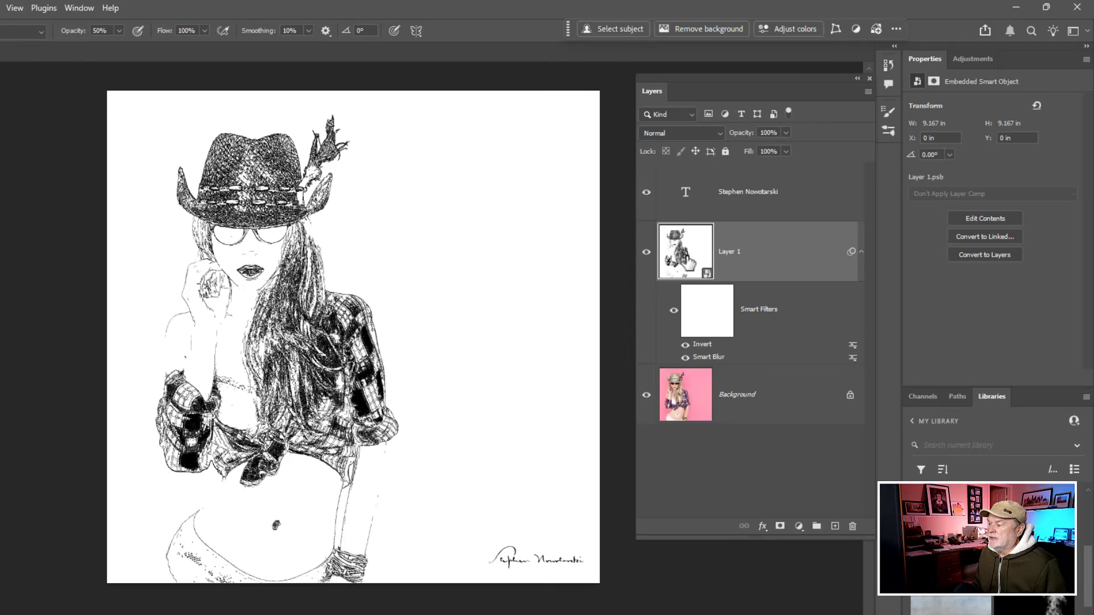
pyautogui.click(780, 527)
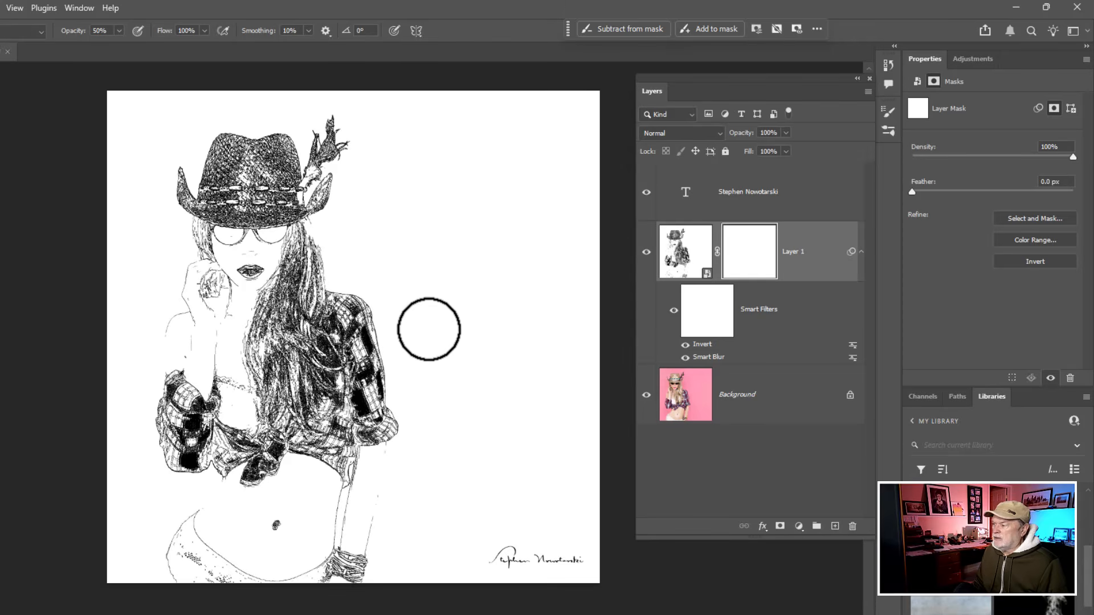
pyautogui.click(693, 411)
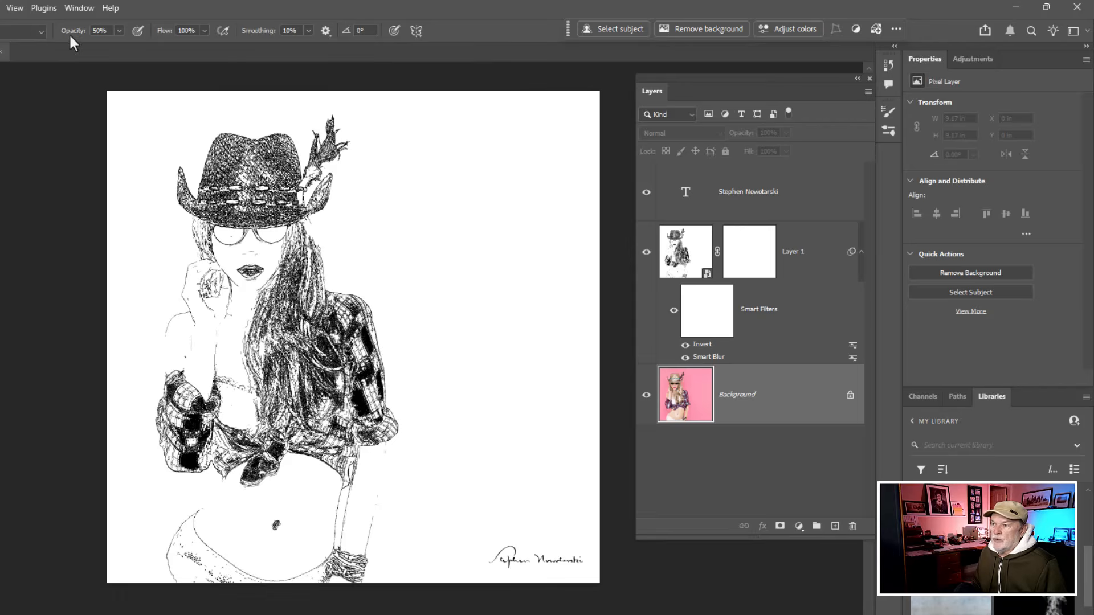
pyautogui.click(80, 8)
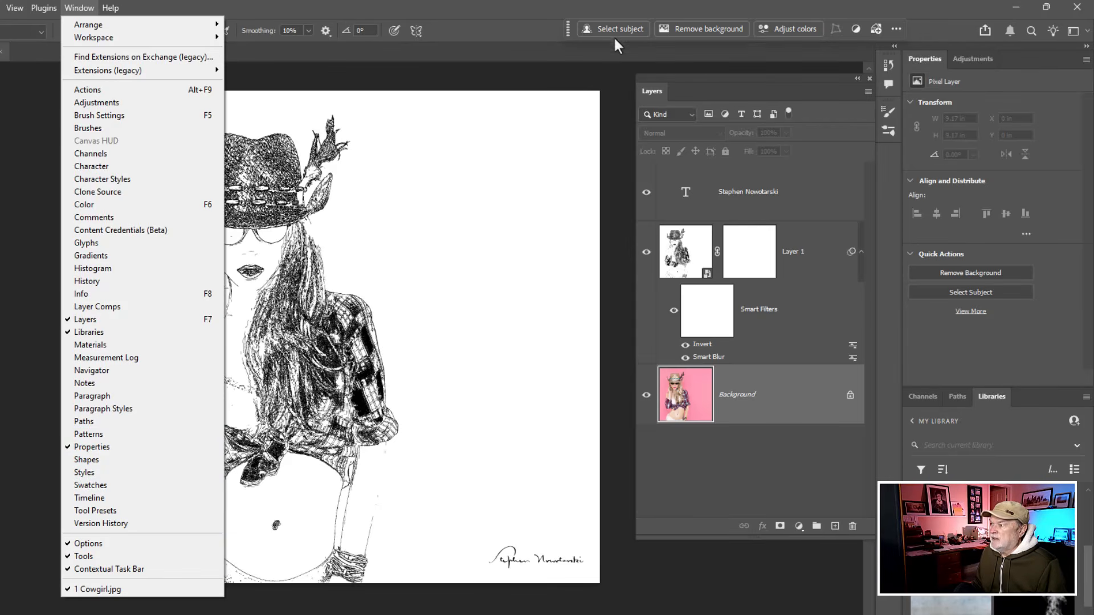
pyautogui.click(532, 27)
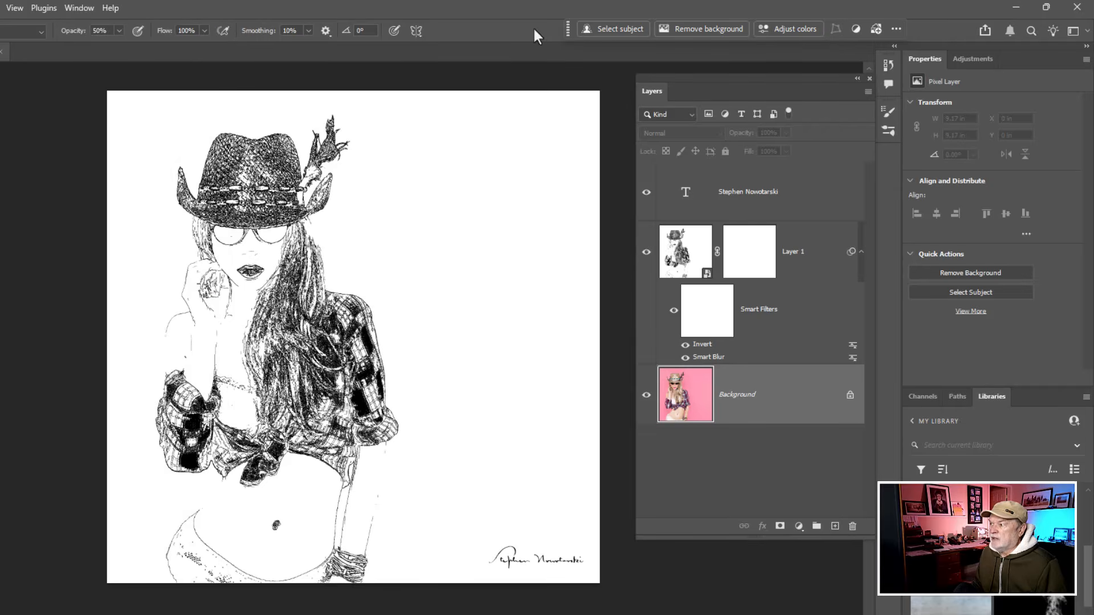
pyautogui.click(601, 29)
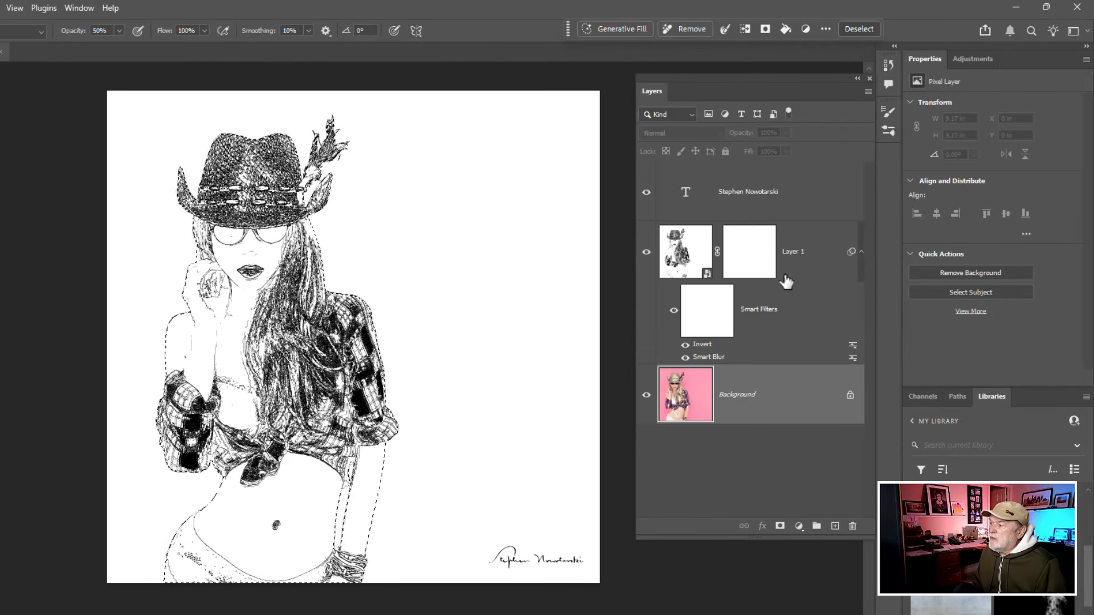
# Step: Paint black at 50% brush opacity on Layer 1's mask inside the selection to reveal color on the shirt, skin, hair and hat
pyautogui.click(755, 259)
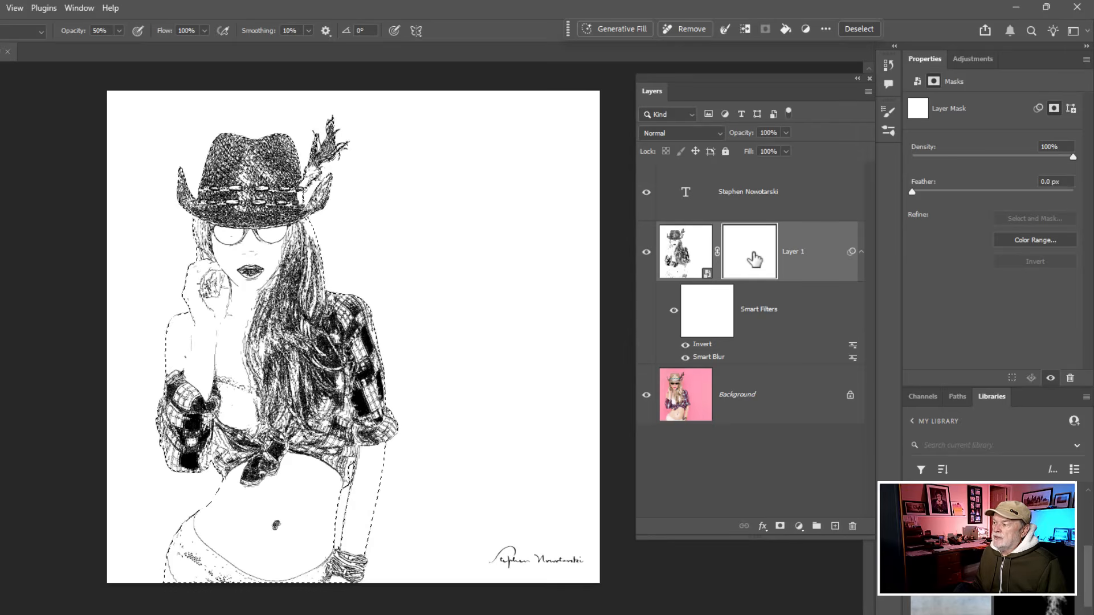
pyautogui.click(755, 259)
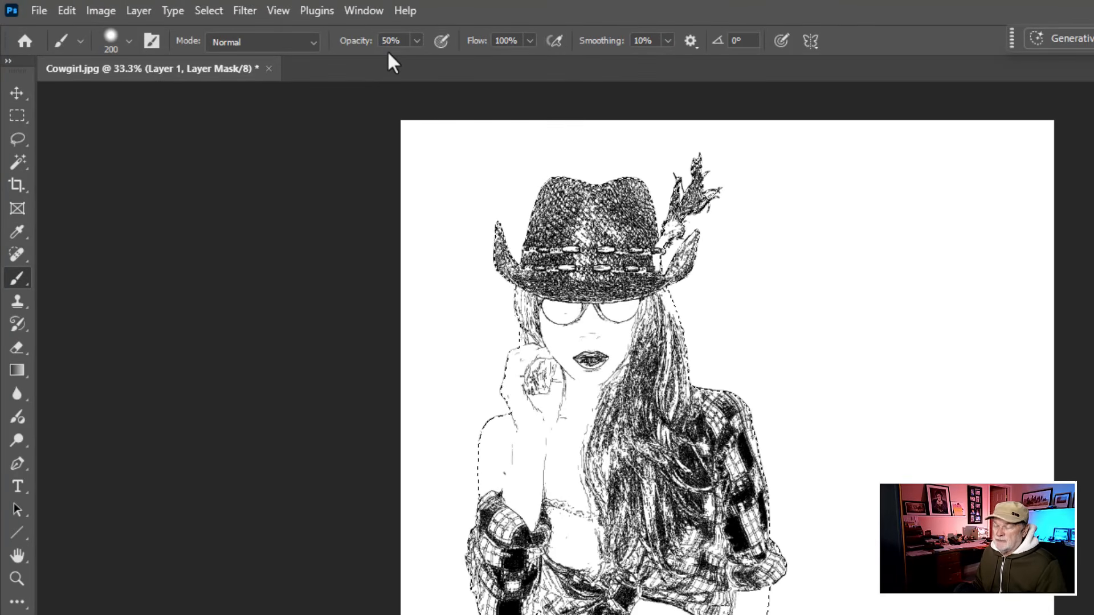
pyautogui.press('0')
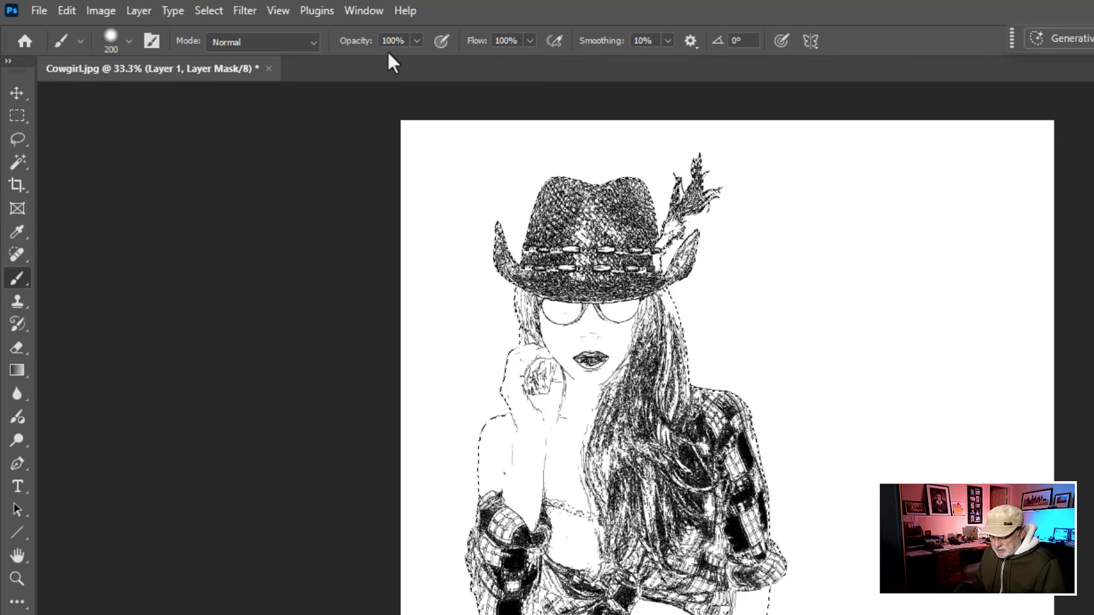
pyautogui.press('5')
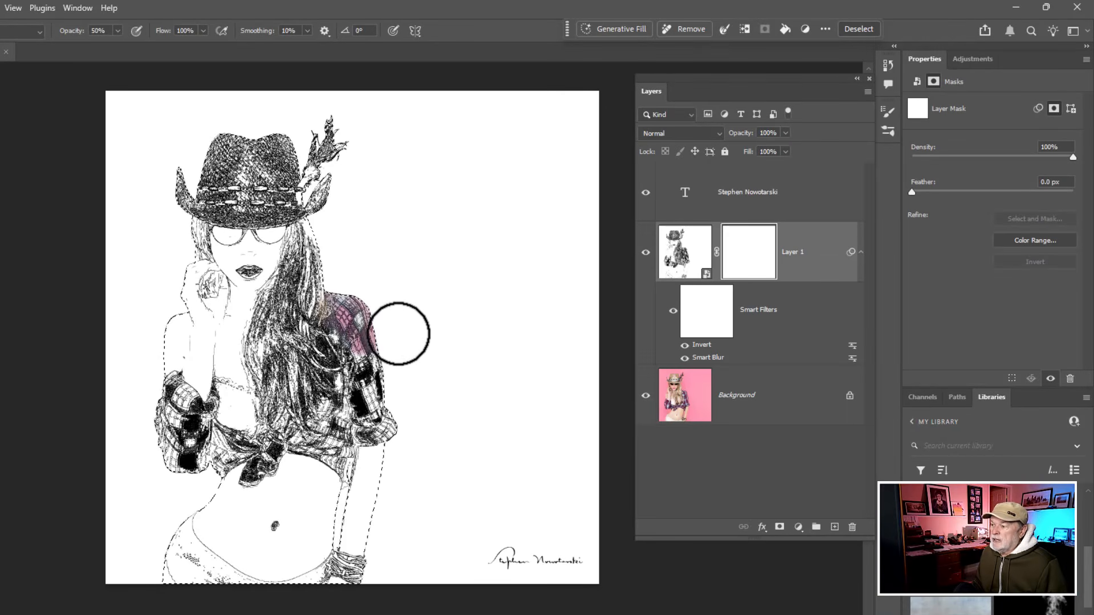
pyautogui.moveTo(452, 340)
pyautogui.mouseDown()
pyautogui.moveTo(359, 339)
pyautogui.moveTo(500, 353)
pyautogui.moveTo(415, 371)
pyautogui.mouseUp()
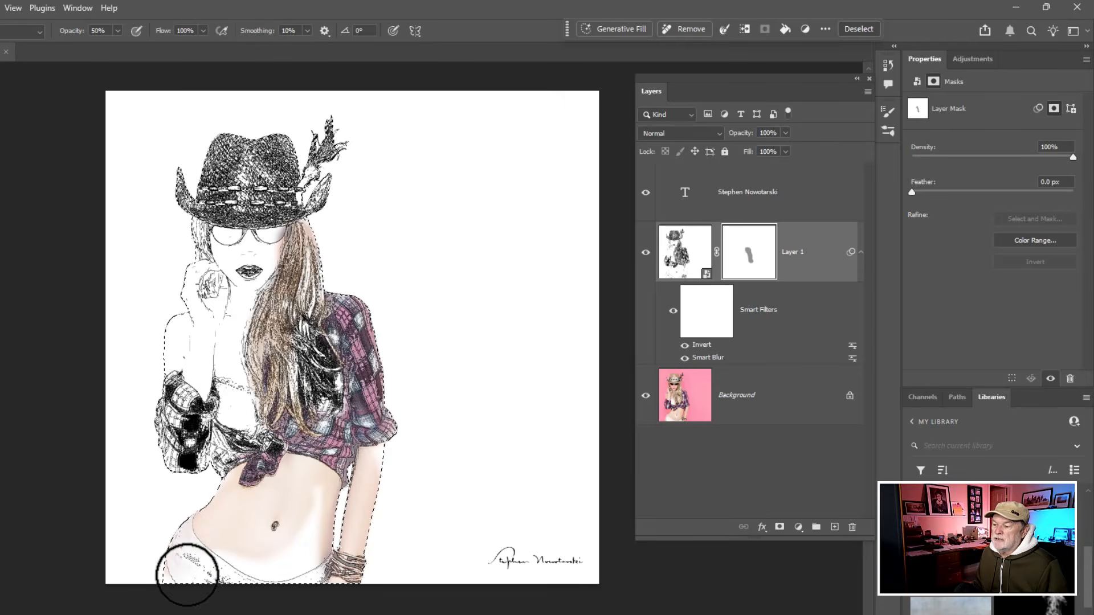
pyautogui.moveTo(187, 575); pyautogui.dragTo(204, 500)
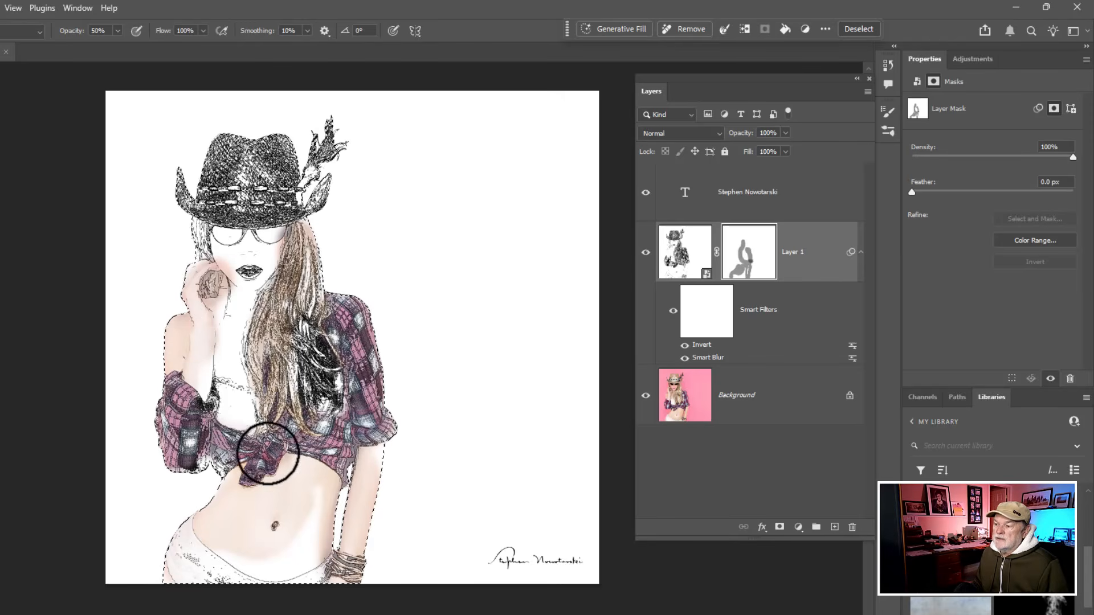
pyautogui.moveTo(268, 453); pyautogui.dragTo(301, 374)
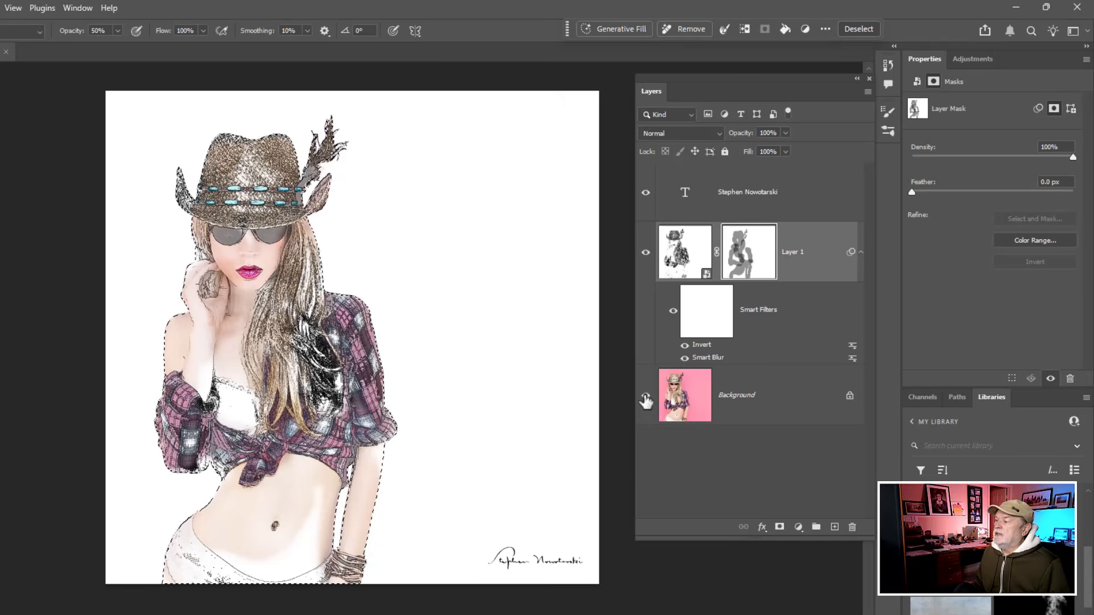
# Step: View Layer 1's mask on its own, return to the image, and clear the selection
pyautogui.keyDown('alt'); pyautogui.click(758, 266); pyautogui.keyUp('alt')
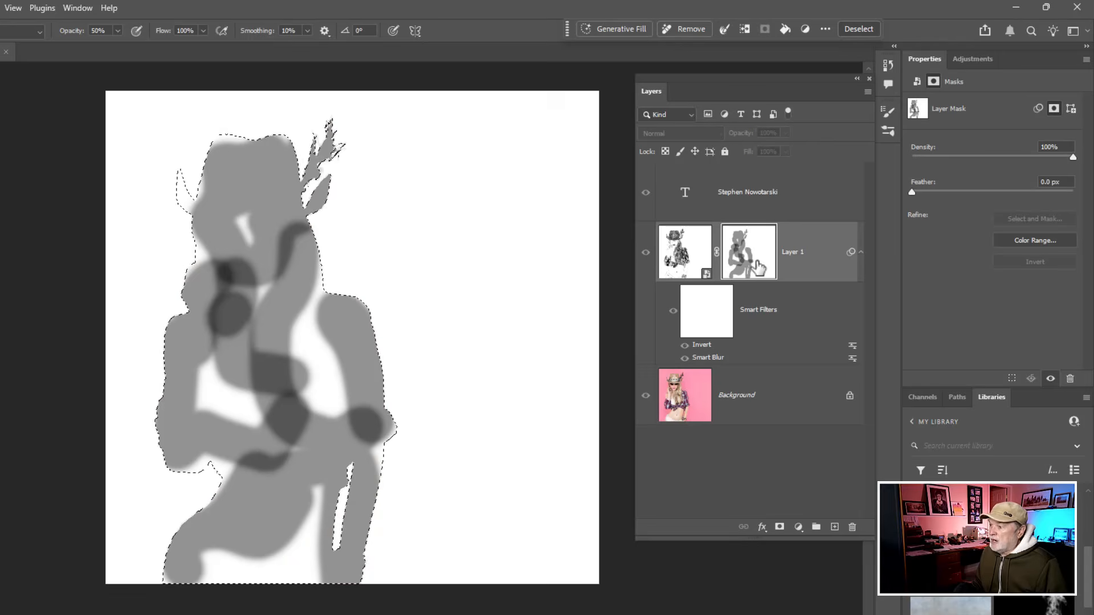
pyautogui.keyDown('alt'); pyautogui.click(758, 267); pyautogui.keyUp('alt')
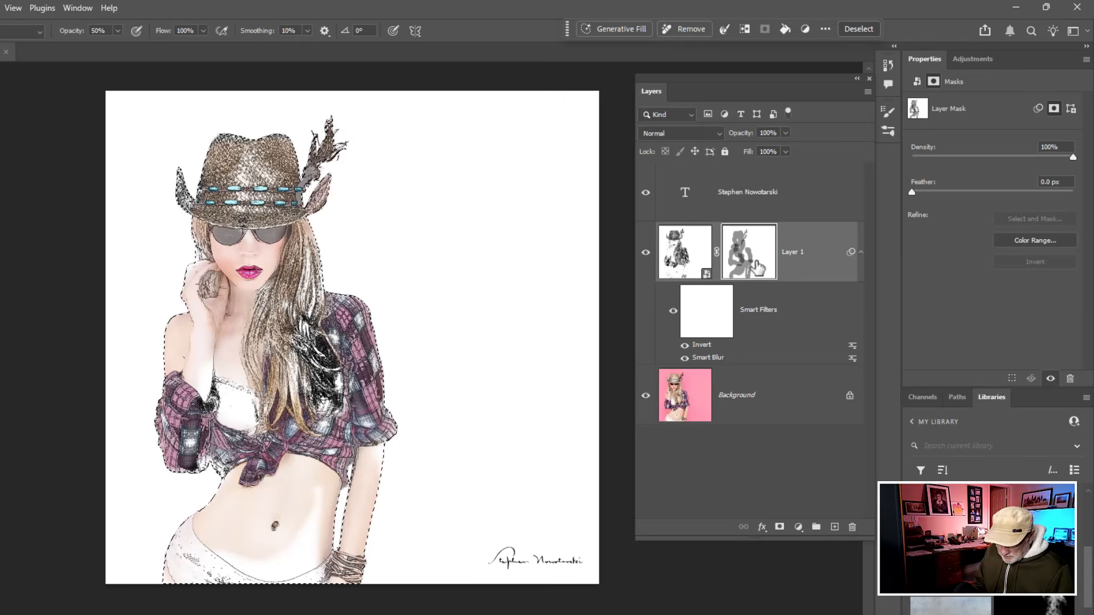
pyautogui.hotkey('ctrl', 'd')
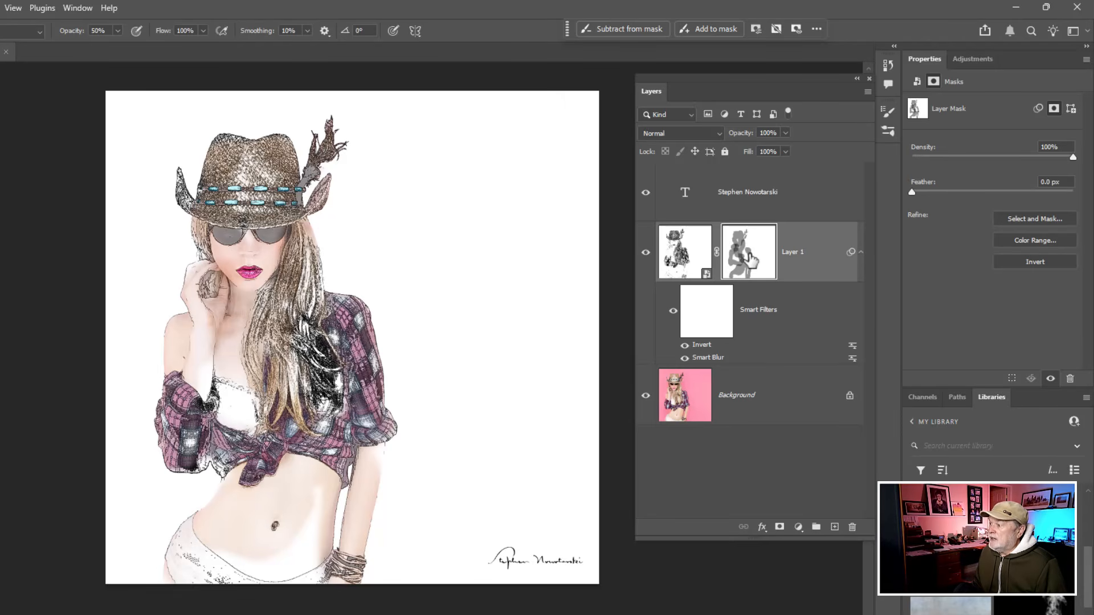
# Step: Set the density of Layer 1's mask to 50% and compare the image with the mask disabled and enabled
pyautogui.click(748, 257)
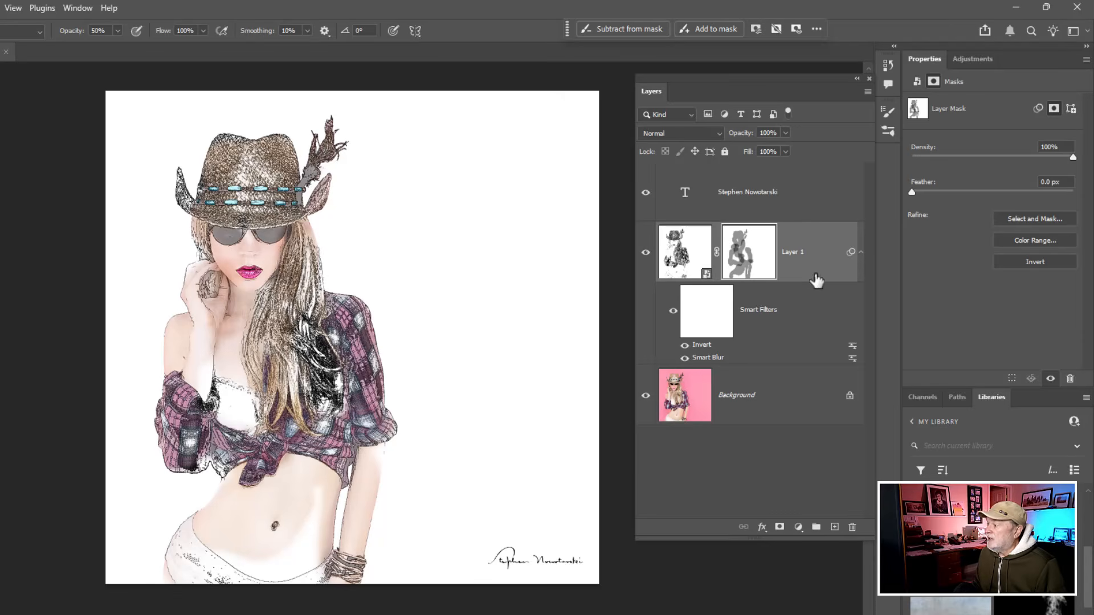
pyautogui.moveTo(937, 156)
pyautogui.mouseDown()
pyautogui.moveTo(1070, 157)
pyautogui.moveTo(915, 166)
pyautogui.moveTo(1007, 165)
pyautogui.moveTo(976, 166)
pyautogui.moveTo(992, 165)
pyautogui.mouseUp()
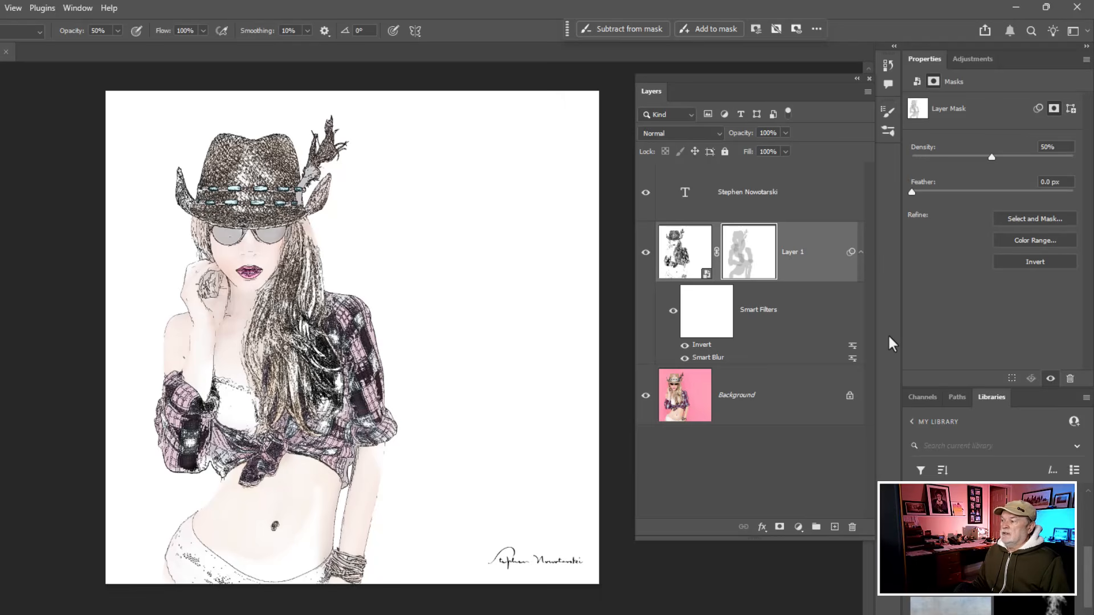
pyautogui.keyDown('shift'); pyautogui.click(748, 252); pyautogui.keyUp('shift')
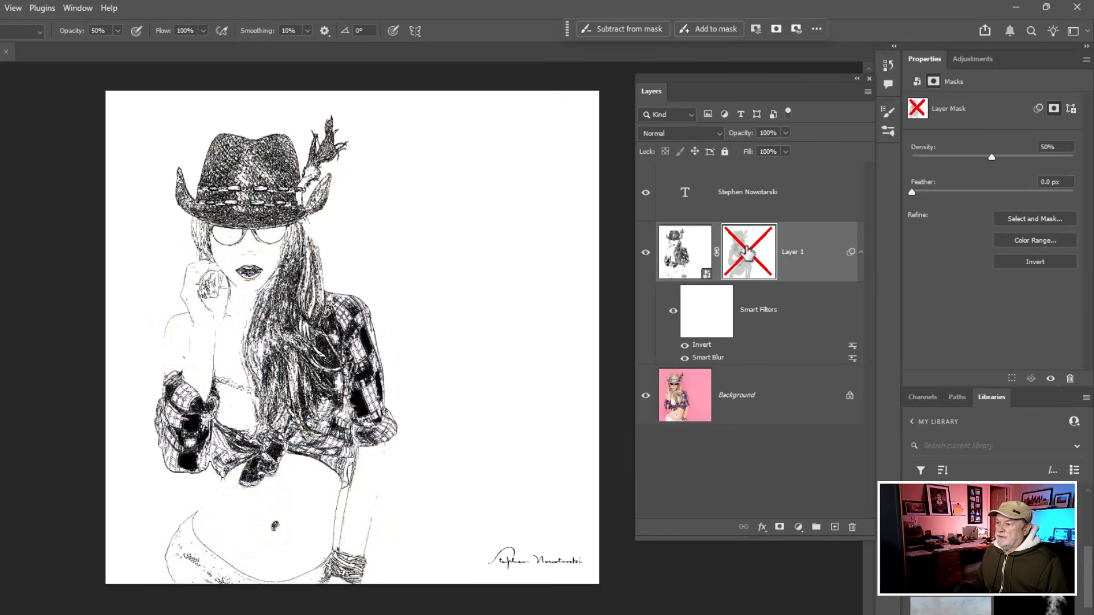
pyautogui.keyDown('shift'); pyautogui.click(747, 252); pyautogui.keyUp('shift')
pyautogui.keyDown('shift'); pyautogui.click(748, 252); pyautogui.keyUp('shift')
pyautogui.keyDown('shift'); pyautogui.click(748, 252); pyautogui.keyUp('shift')
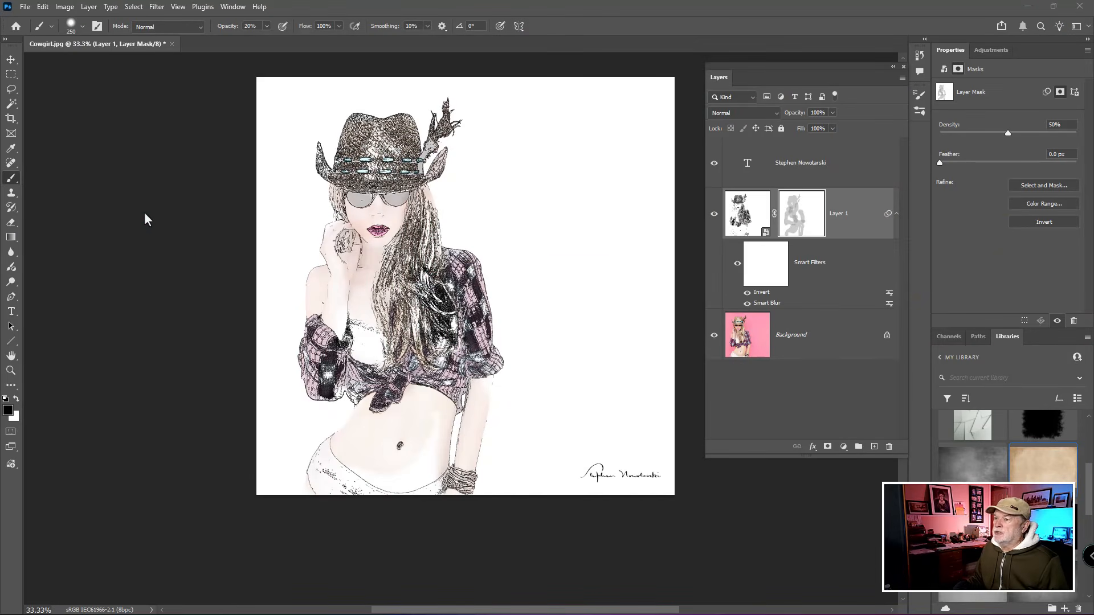
# Step: Close the Cowgirl document and open Red Rose.jpg from the Sample Images folder
pyautogui.click(172, 44)
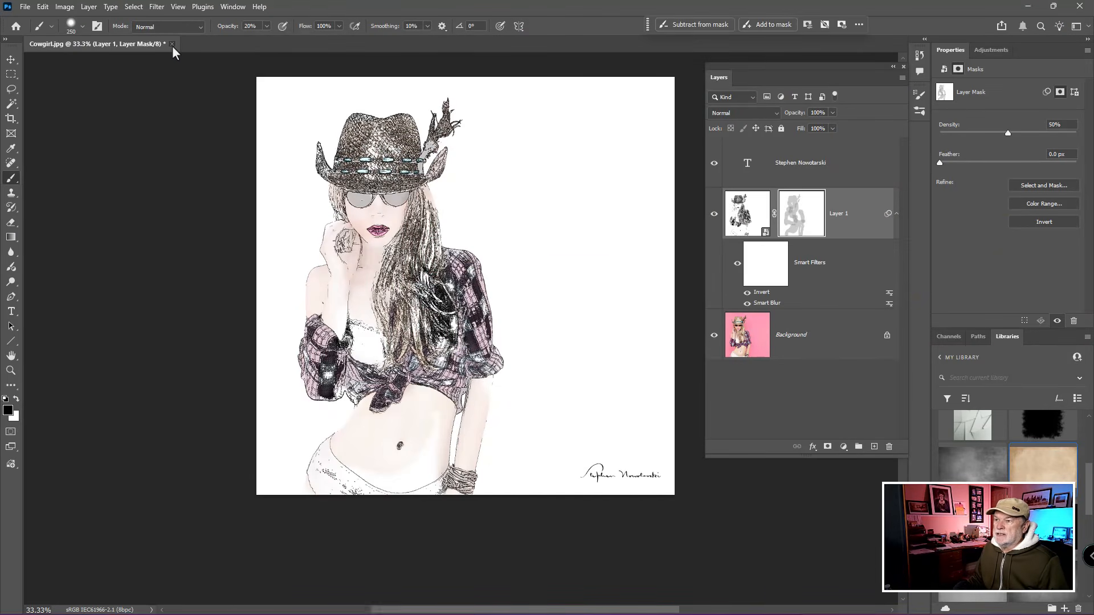
pyautogui.click(540, 236)
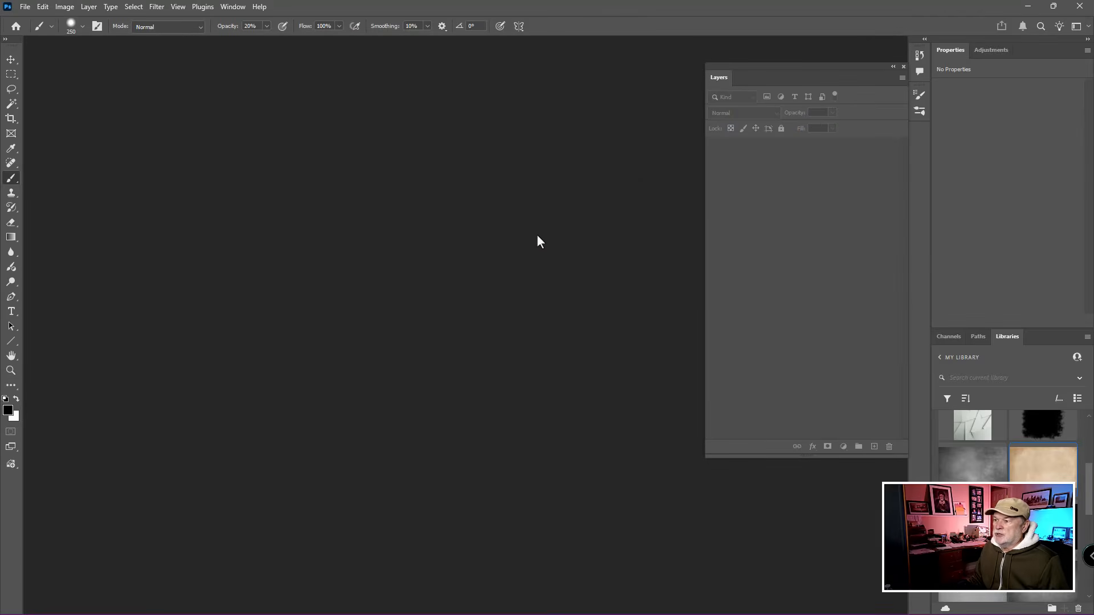
pyautogui.doubleClick(449, 234)
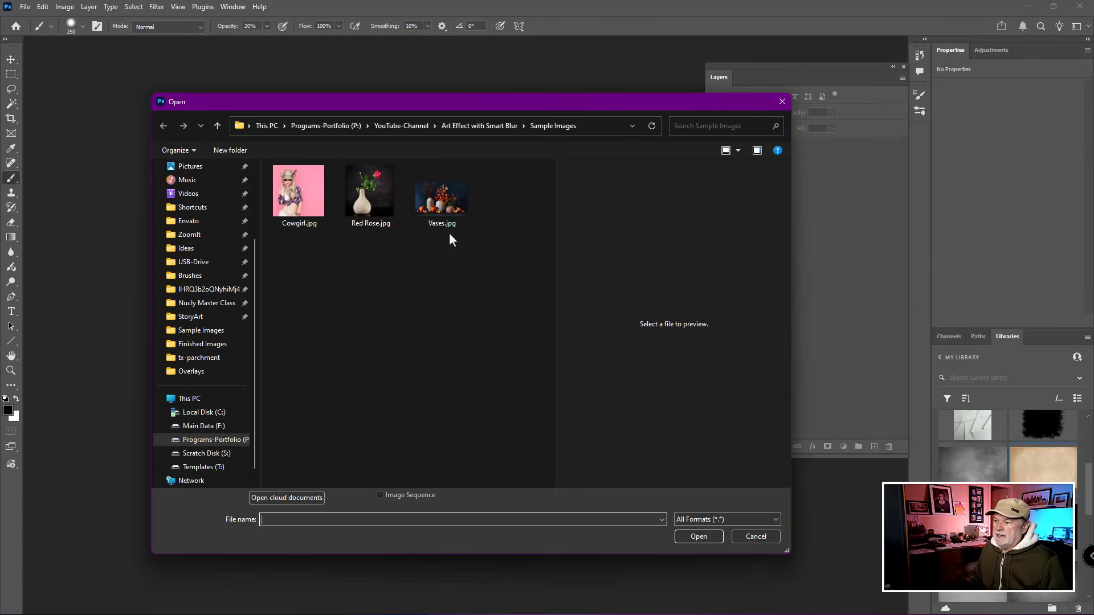
pyautogui.click(368, 207)
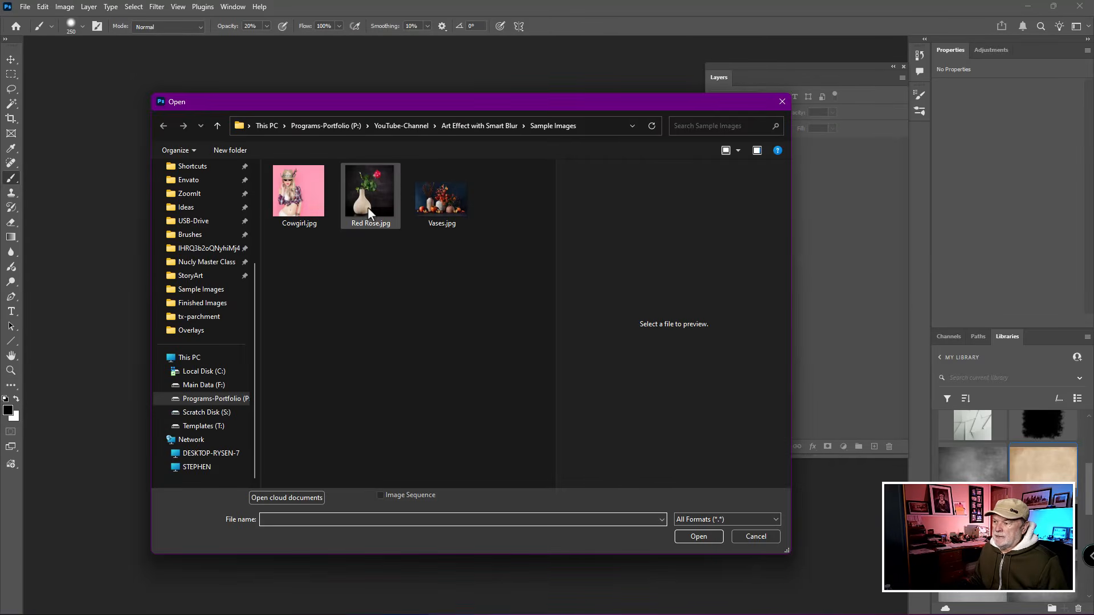
pyautogui.click(711, 539)
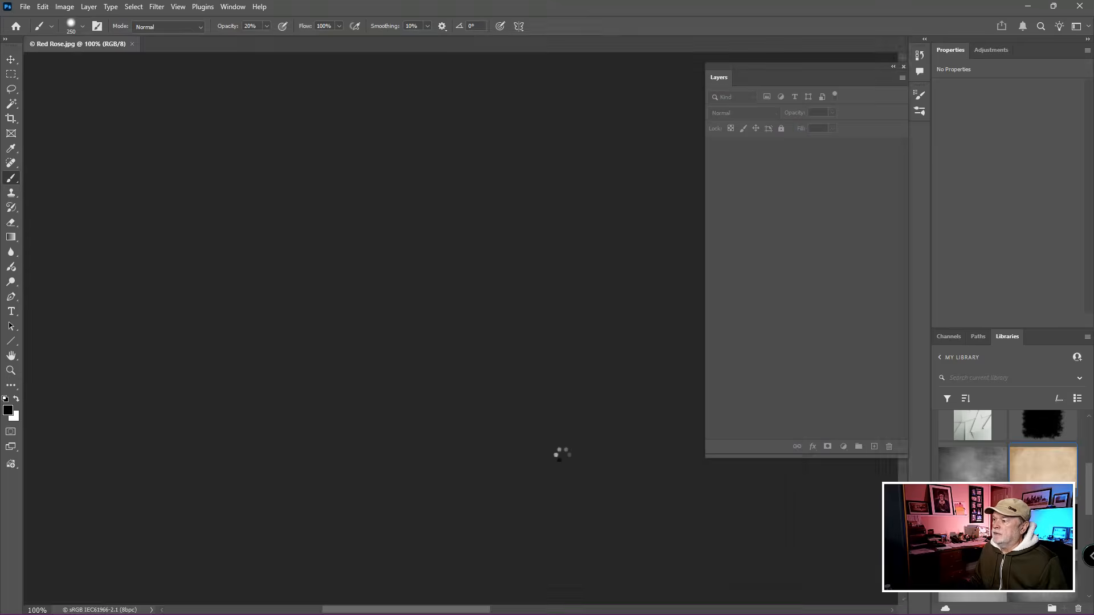
pyautogui.moveTo(543, 410); pyautogui.dragTo(570, 338)
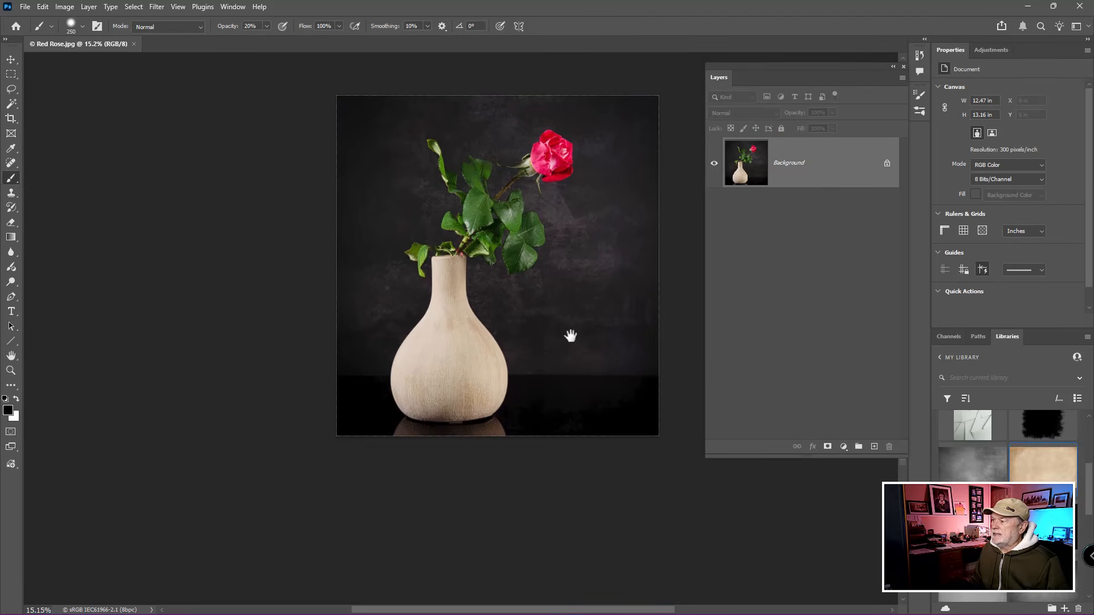
# Step: Duplicate the Background layer of the rose photo and convert the copy to a smart object
pyautogui.hotkey('ctrl', 'j')
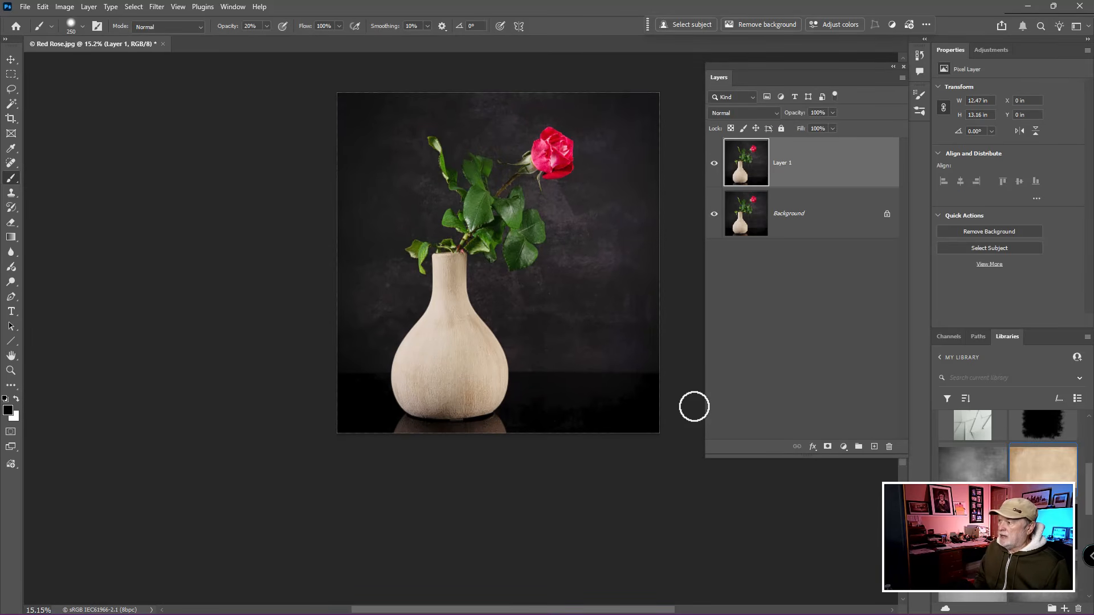
pyautogui.rightClick(804, 166)
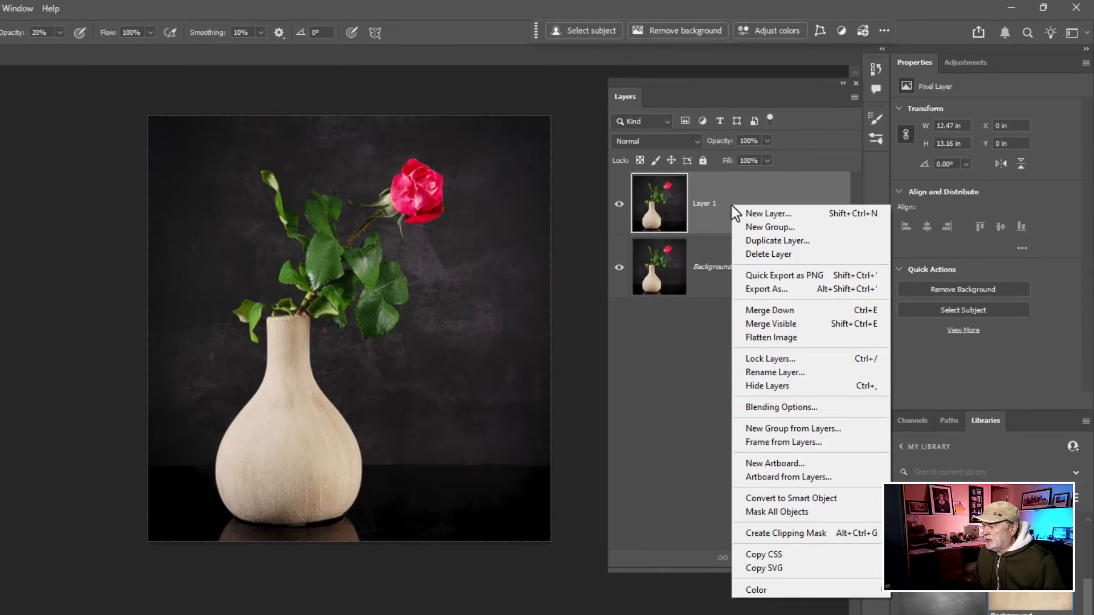
pyautogui.click(753, 499)
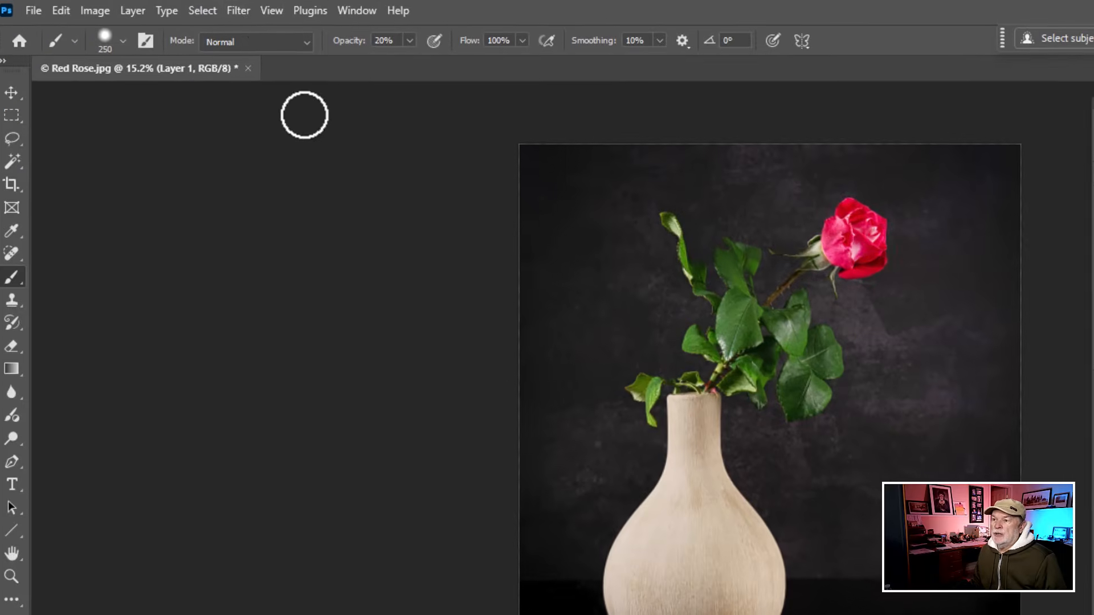
# Step: Apply Smart Blur to Layer 1 with radius 2.9, threshold 21.4, High quality and Edge Only mode
pyautogui.click(25, 9)
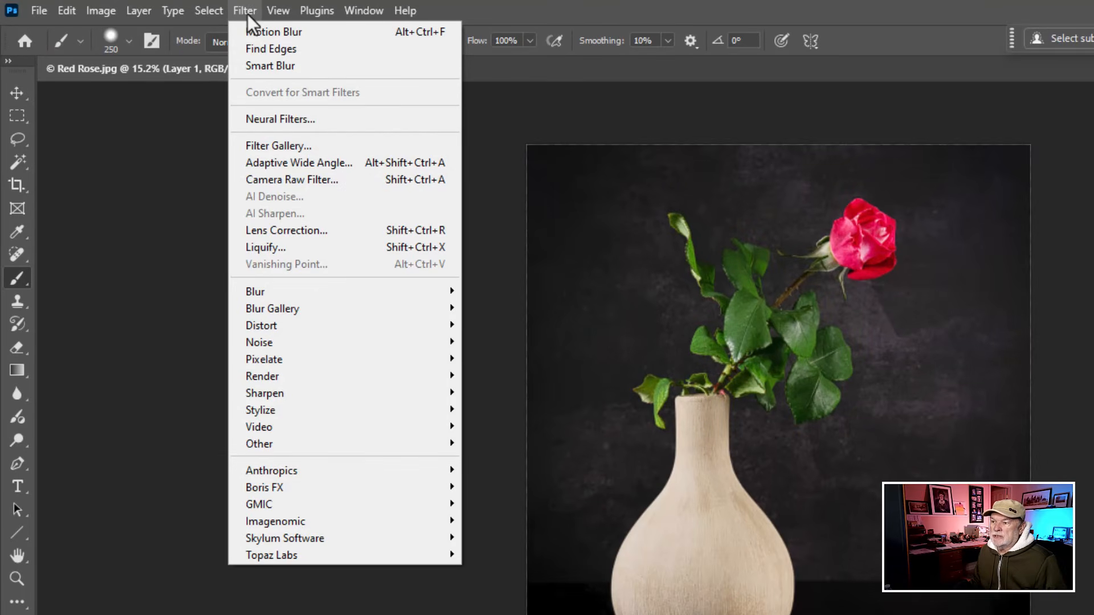
pyautogui.moveTo(279, 290)
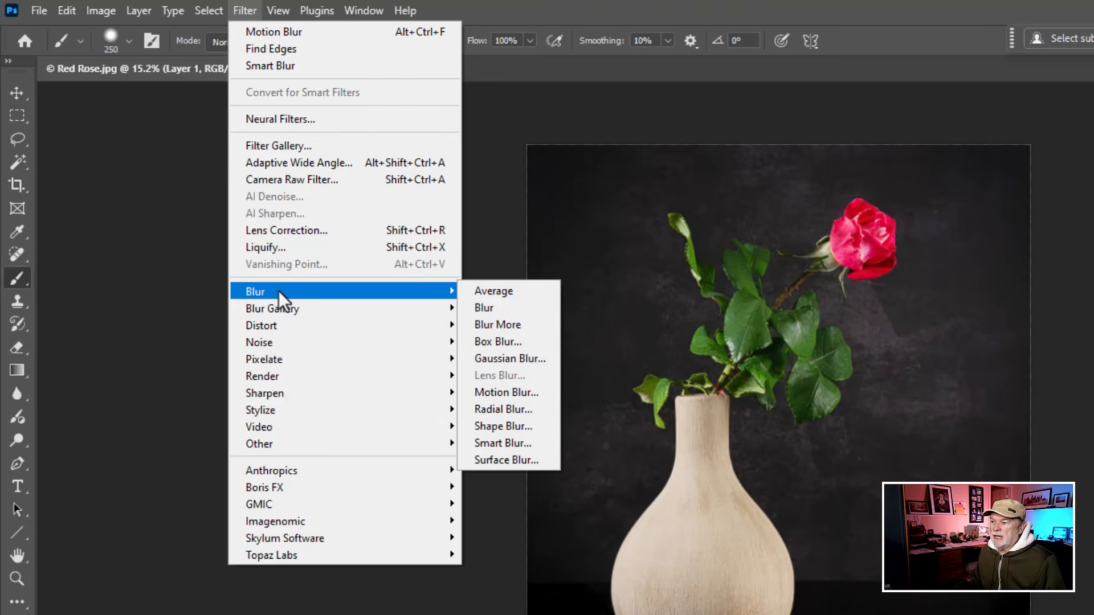
pyautogui.click(516, 443)
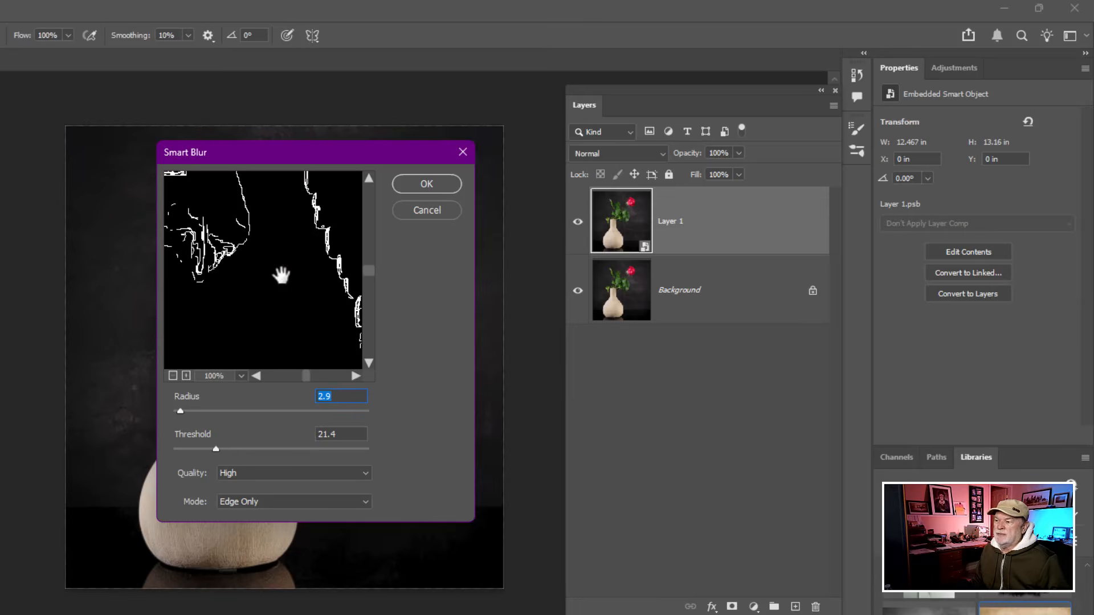
pyautogui.moveTo(281, 275); pyautogui.dragTo(380, 339)
pyautogui.moveTo(379, 393); pyautogui.dragTo(402, 411)
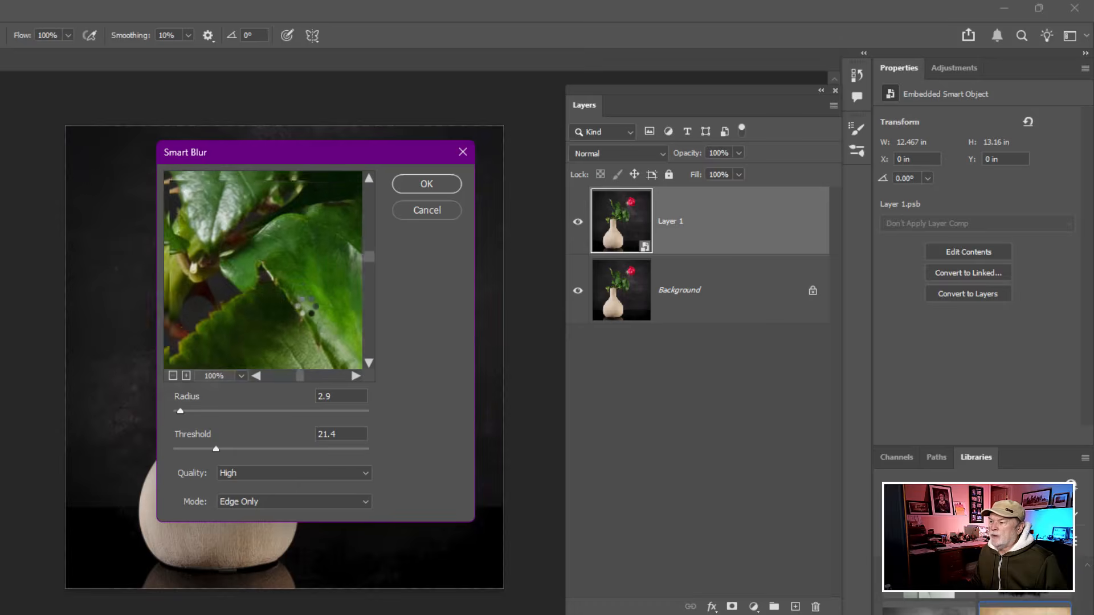
pyautogui.click(442, 182)
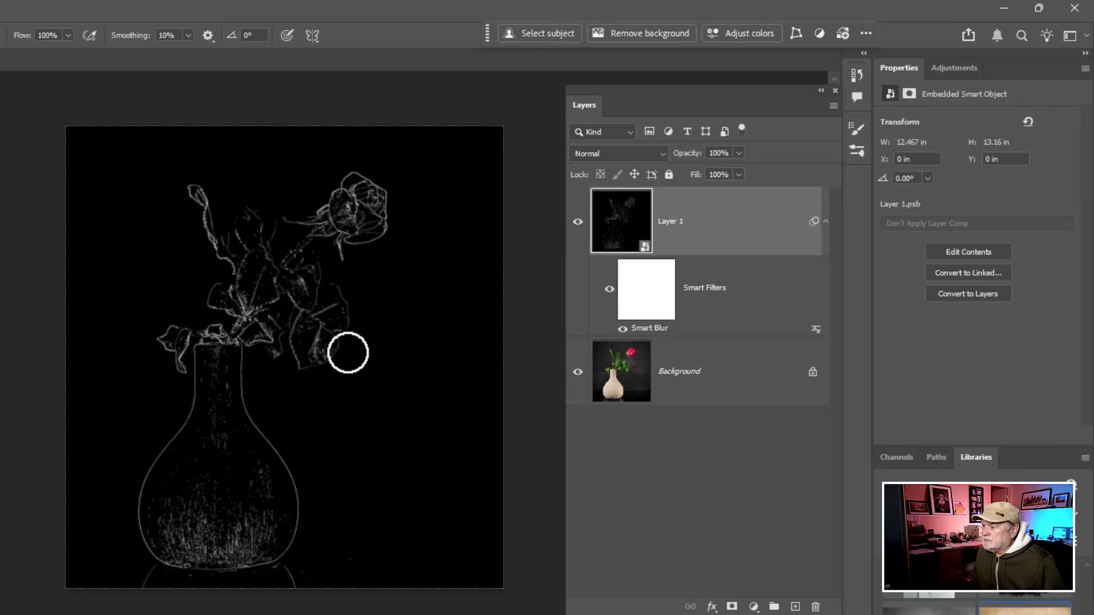
pyautogui.scroll(2, 308, 365)
pyautogui.scroll(-2, 310, 365)
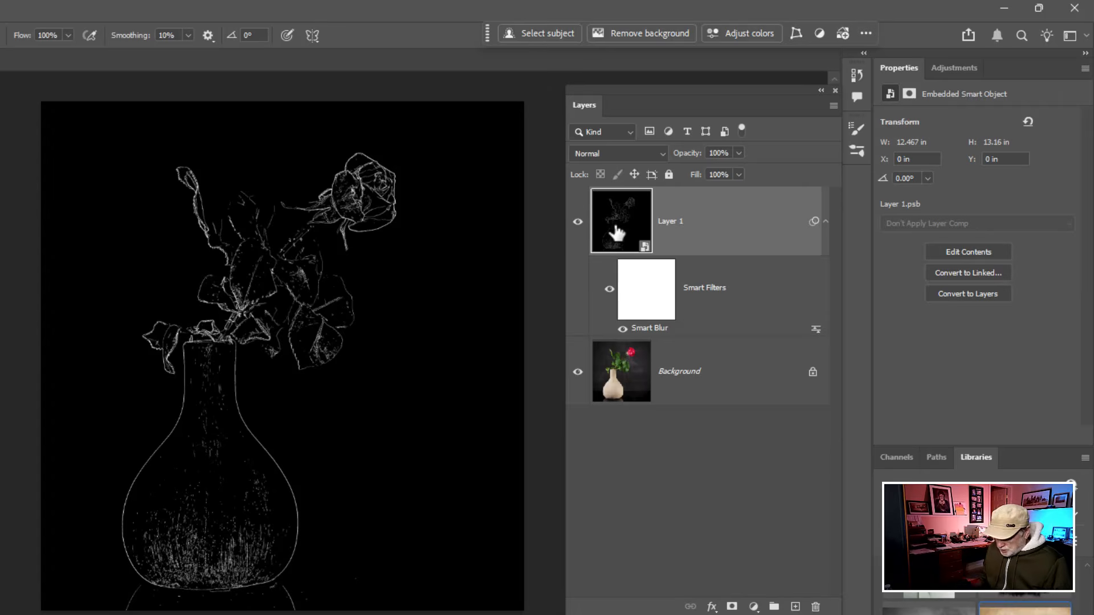
# Step: Duplicate Layer 1 with its Smart Blur filter and set the copy's blend mode to Screen
pyautogui.hotkey('ctrl', 'j')
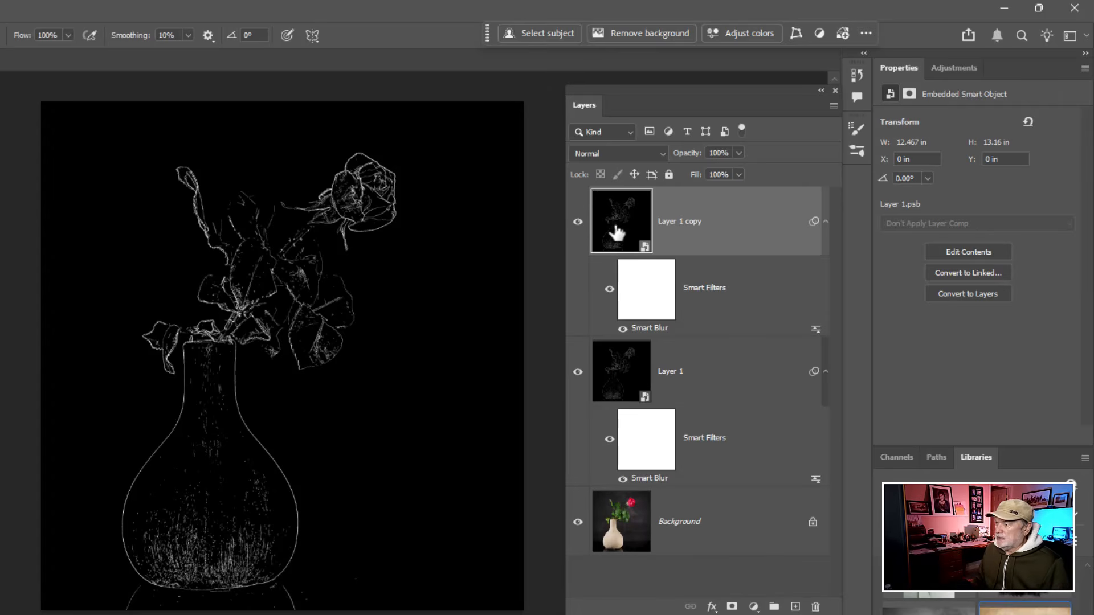
pyautogui.click(578, 223)
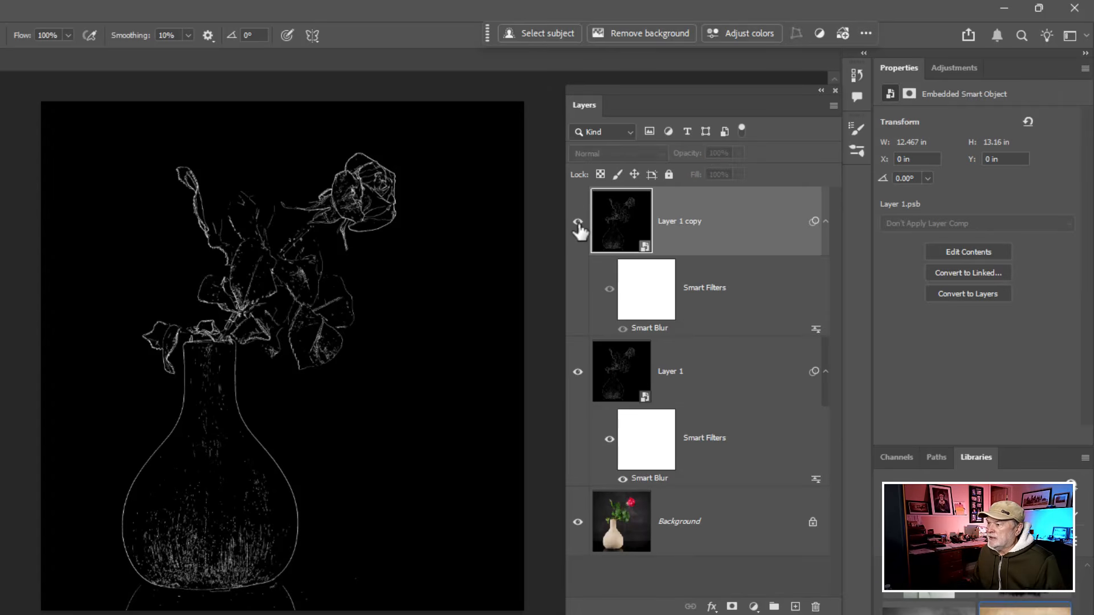
pyautogui.click(578, 224)
pyautogui.click(632, 155)
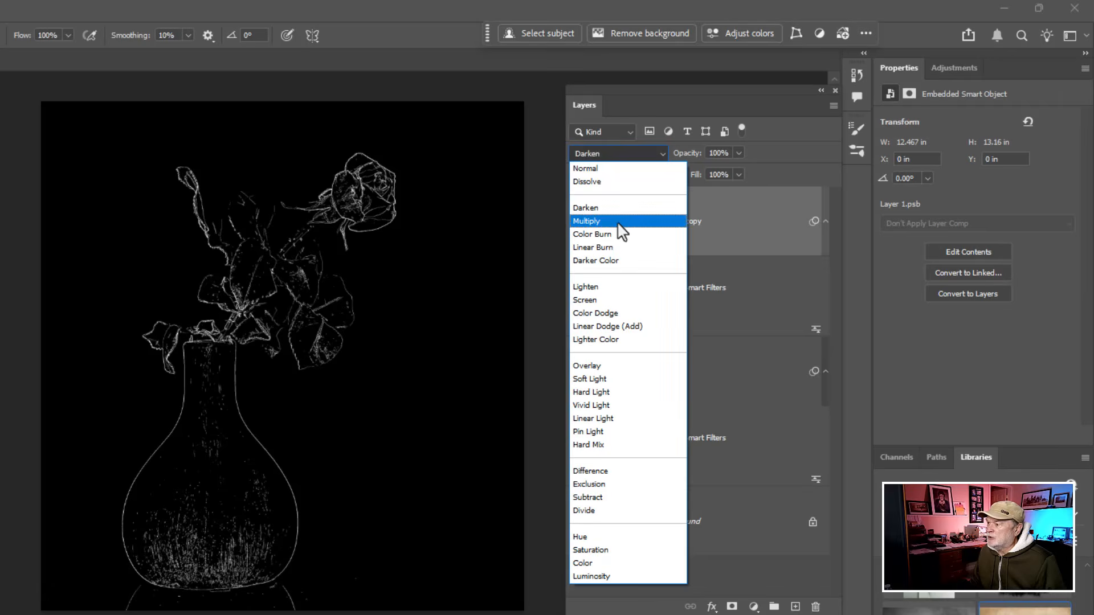
pyautogui.click(610, 302)
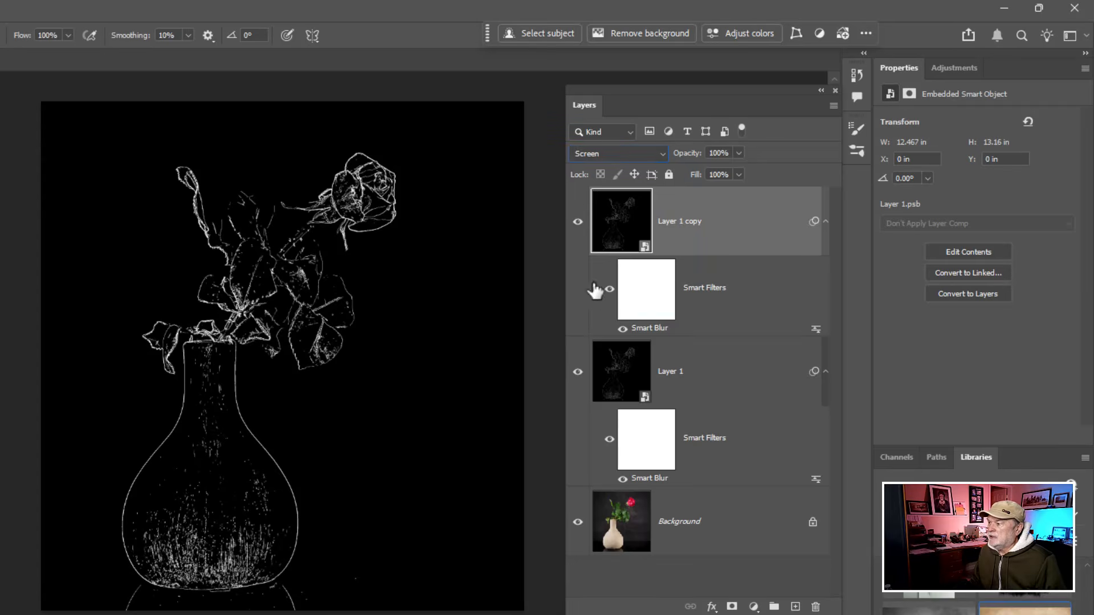
# Step: Compare the line work with the Screen copy hidden and shown, and delete that copy
pyautogui.click(578, 224)
pyautogui.click(578, 224)
pyautogui.click(578, 222)
pyautogui.click(578, 222)
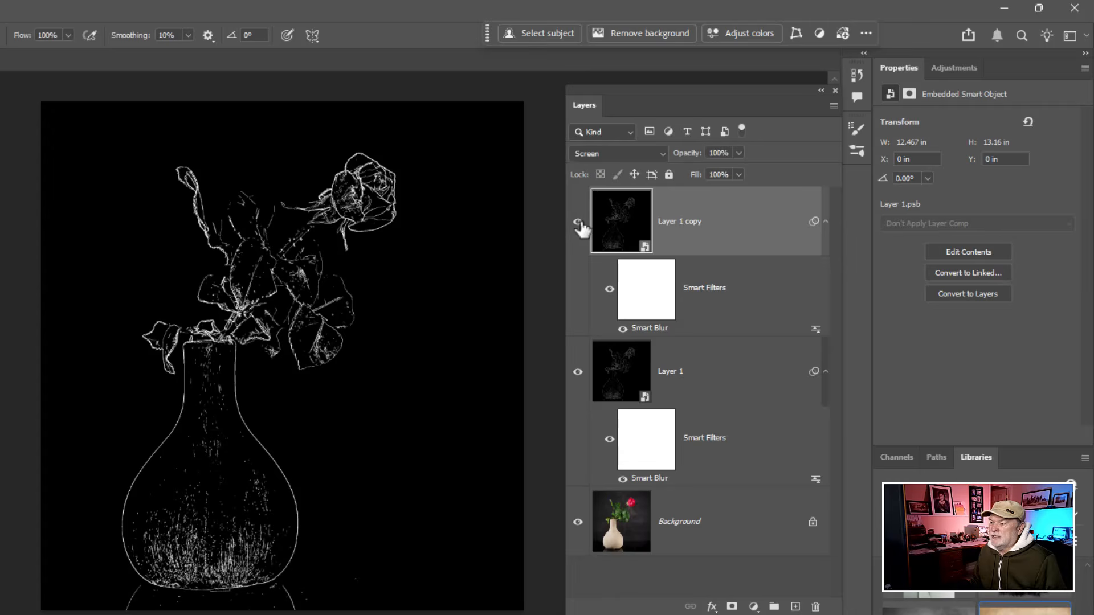
pyautogui.press('Delete')
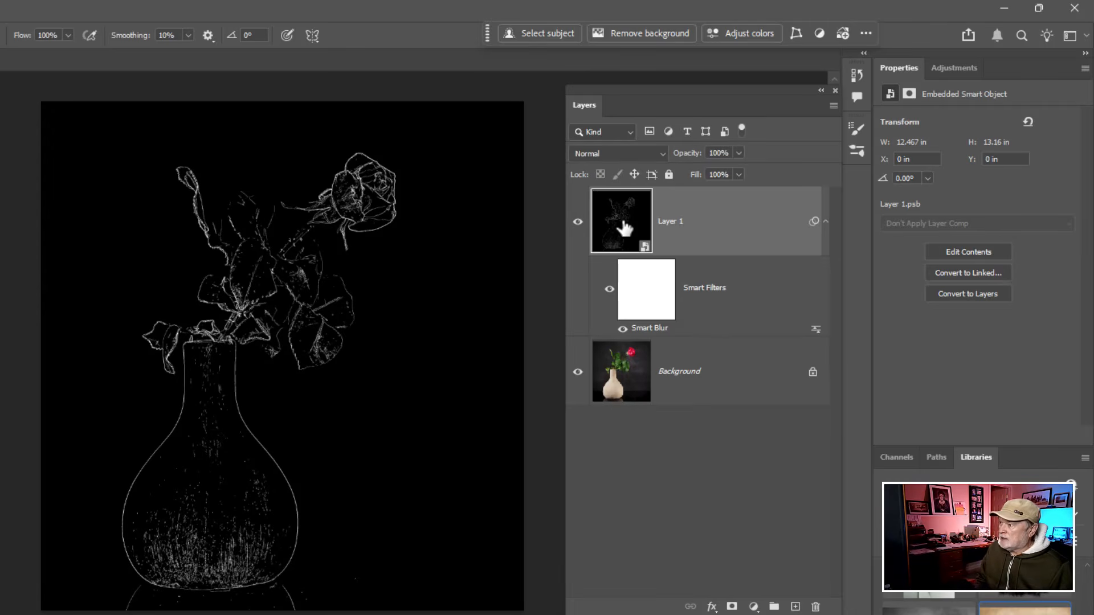
# Step: Invert Layer 1 to get dark lines on a white background
pyautogui.hotkey('ctrl', 'i')
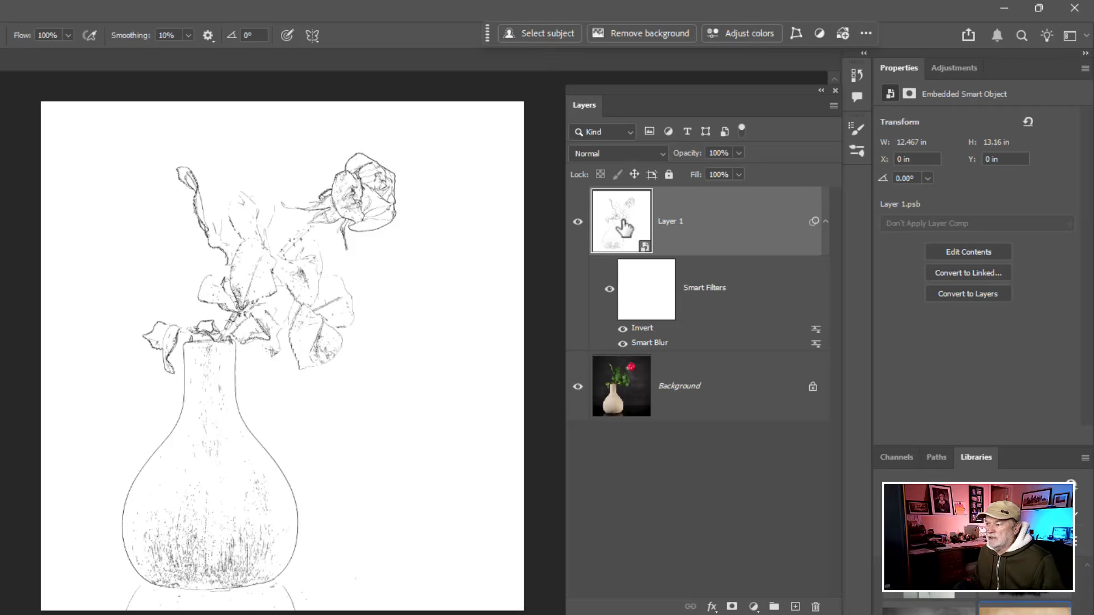
pyautogui.scroll(1, 261, 407)
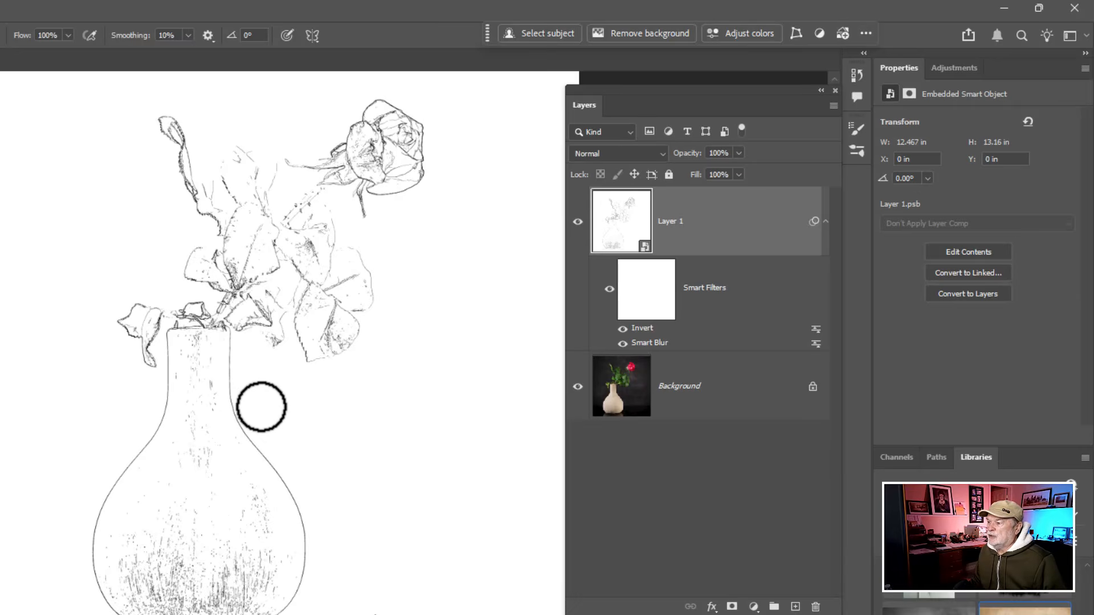
pyautogui.moveTo(343, 313); pyautogui.dragTo(301, 375)
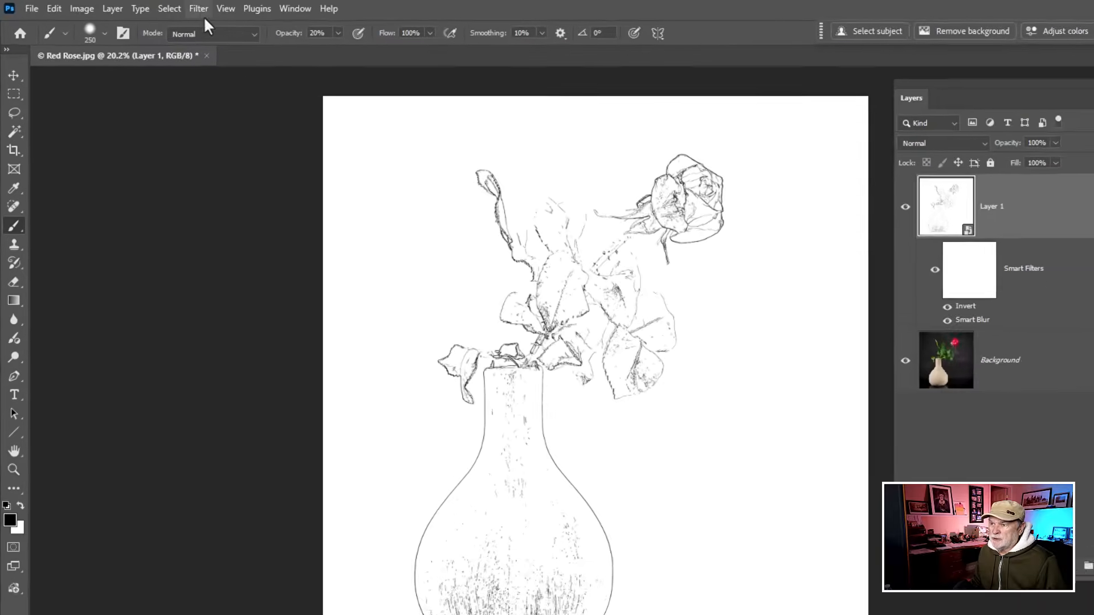
# Step: Apply the Find Edges filter to Layer 1 to thicken the vase and rose outlines
pyautogui.click(157, 7)
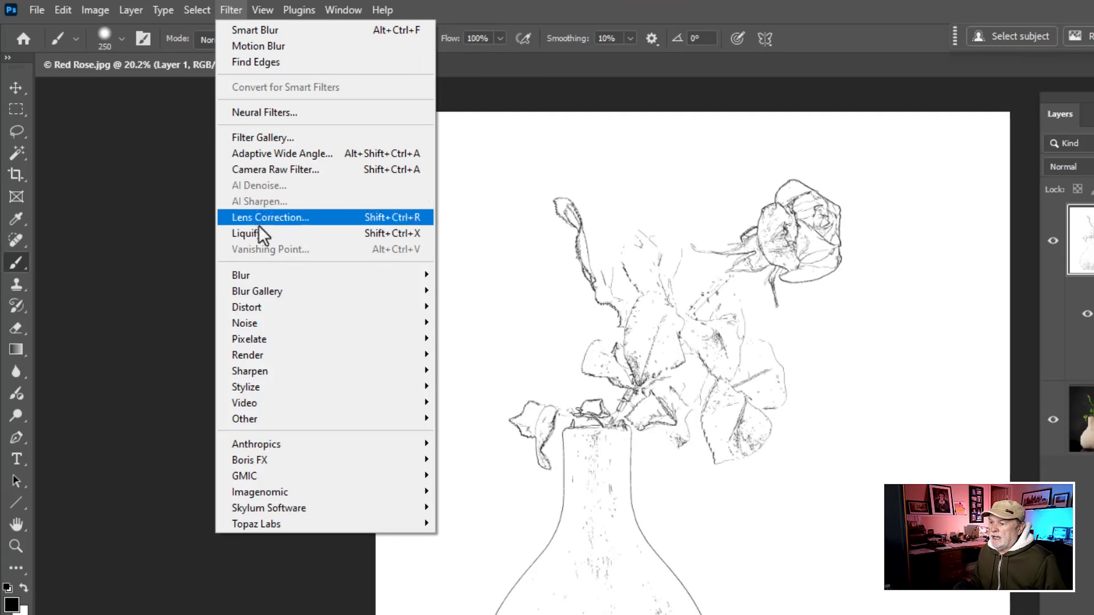
pyautogui.moveTo(264, 388)
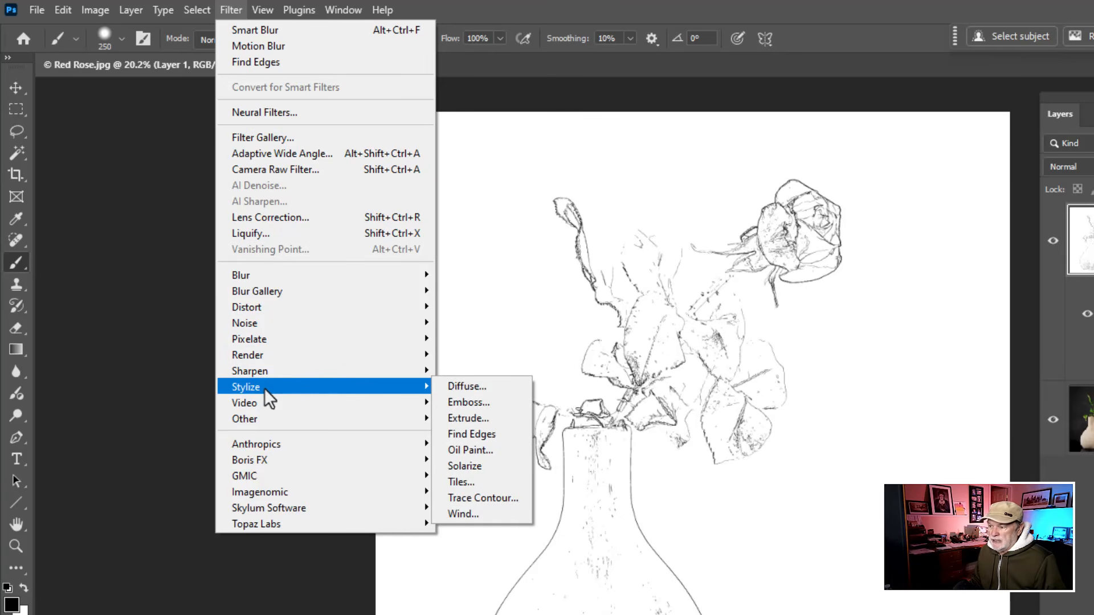
pyautogui.click(494, 434)
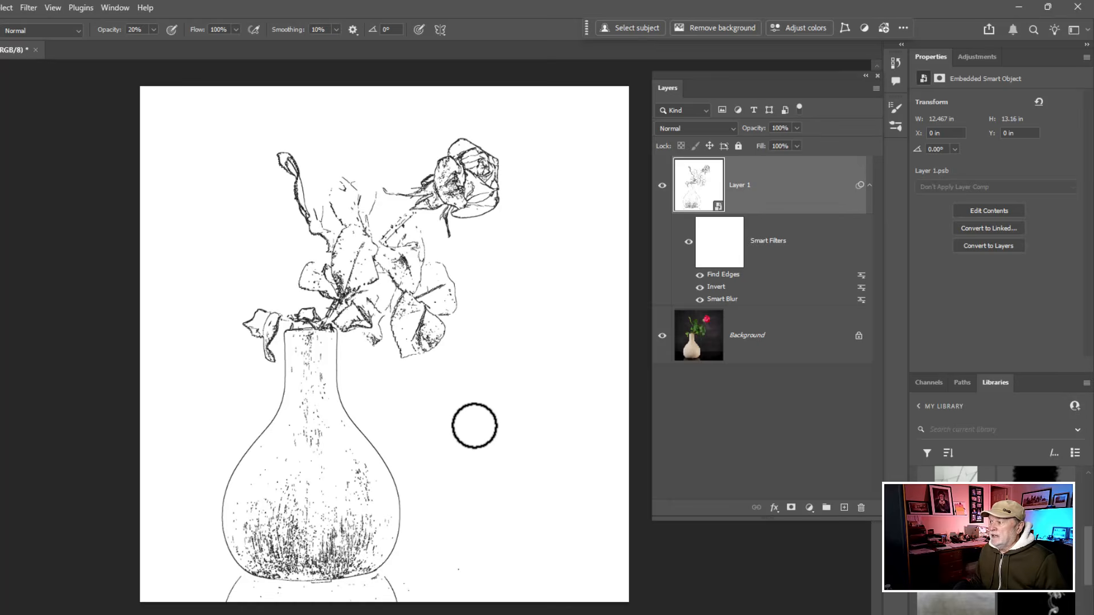
pyautogui.click(760, 132)
pyautogui.moveTo(759, 133)
pyautogui.mouseDown()
pyautogui.moveTo(728, 132)
pyautogui.moveTo(830, 141)
pyautogui.mouseUp()
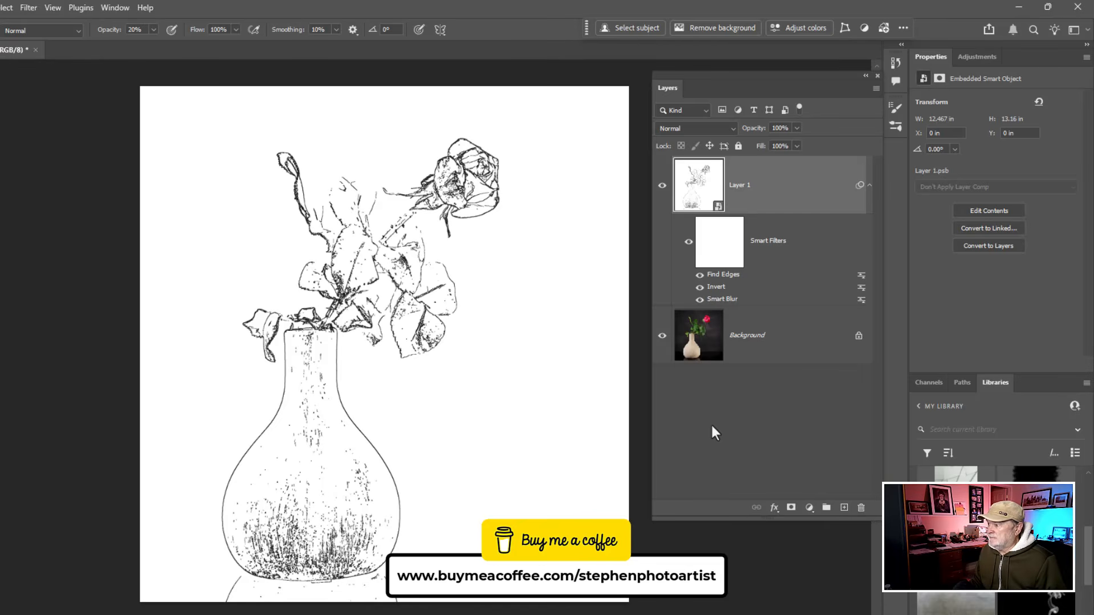
# Step: Create an independent duplicate of Layer 1 with New Smart Object via Copy
pyautogui.click(773, 176)
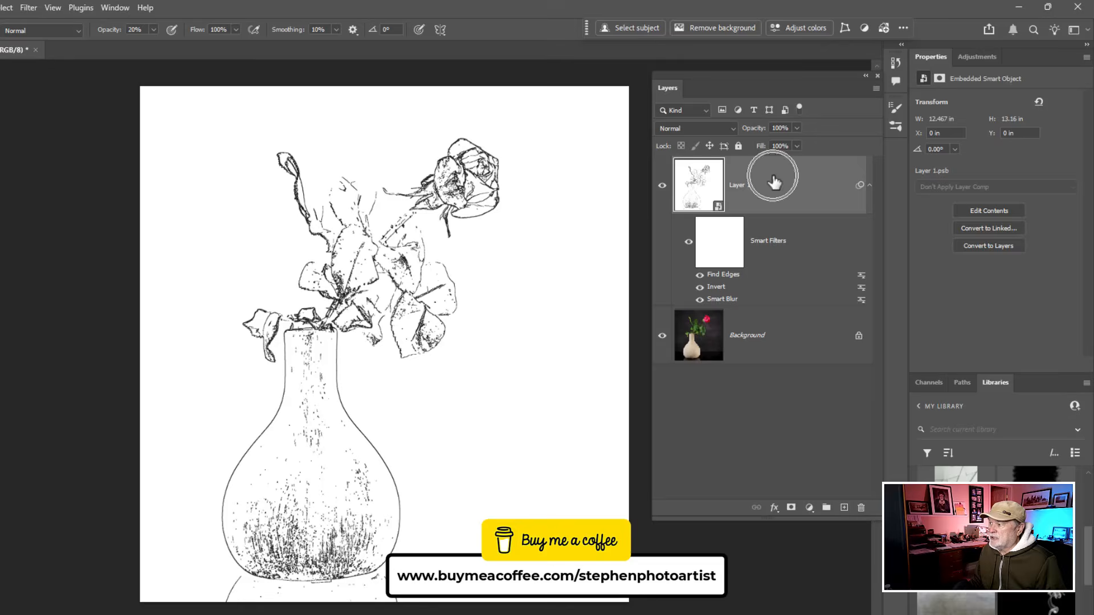
pyautogui.rightClick(772, 176)
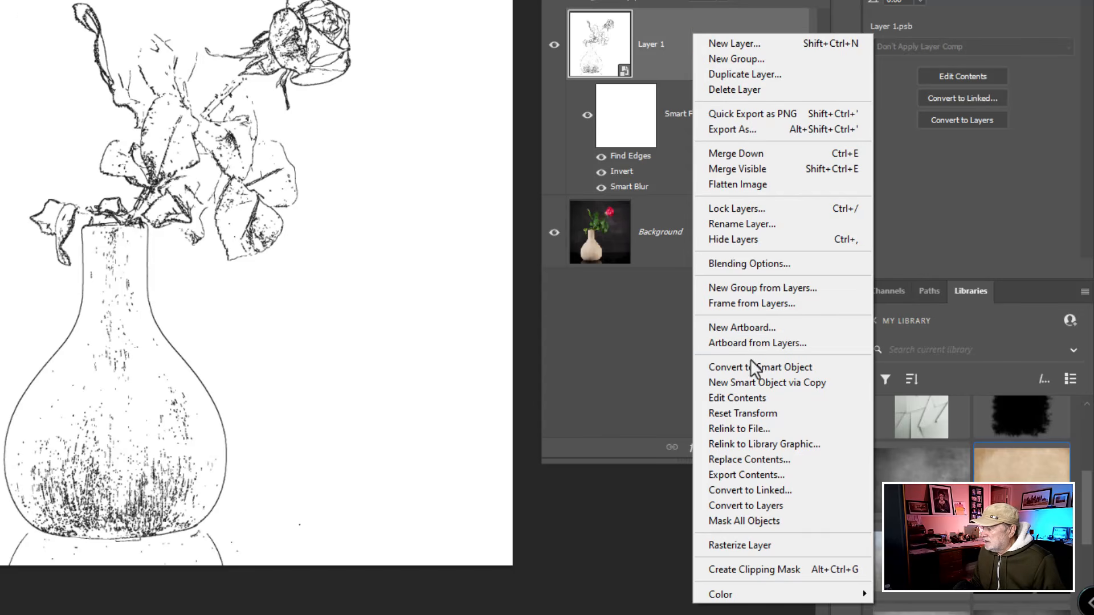
pyautogui.click(752, 393)
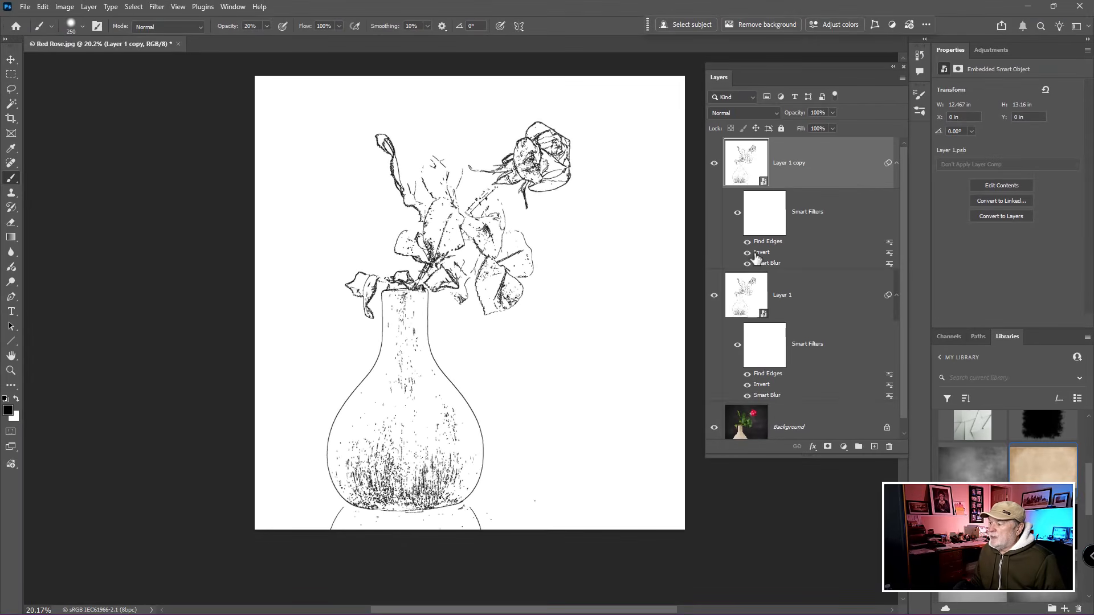
# Step: Apply a Motion Blur filter to Layer 1 copy with an angle of 21° and a distance of 43 pixels
pyautogui.click(757, 427)
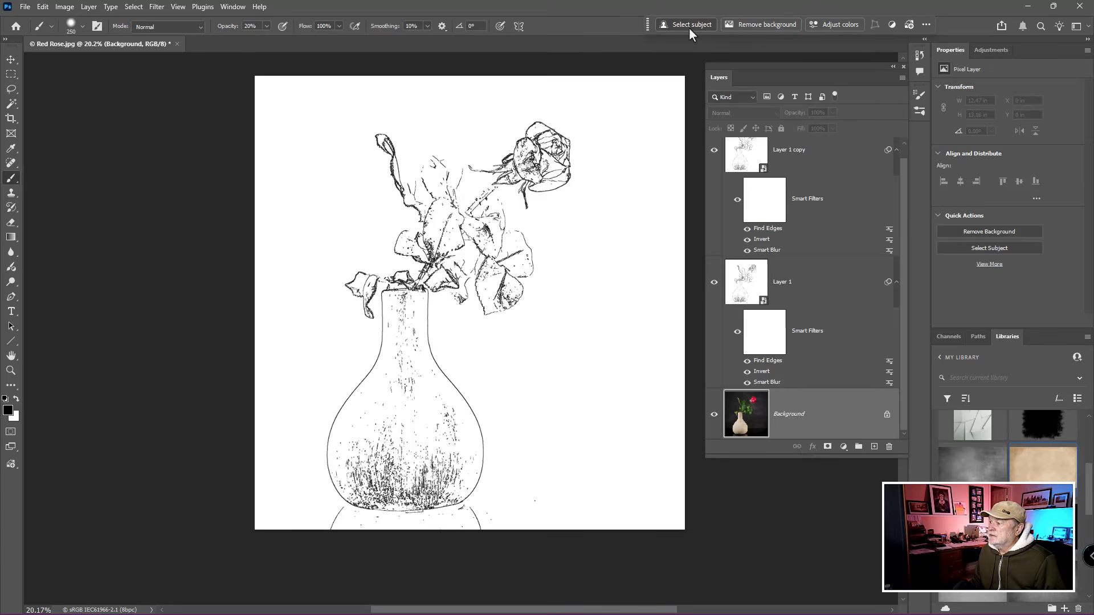
pyautogui.scroll(1, 904, 240)
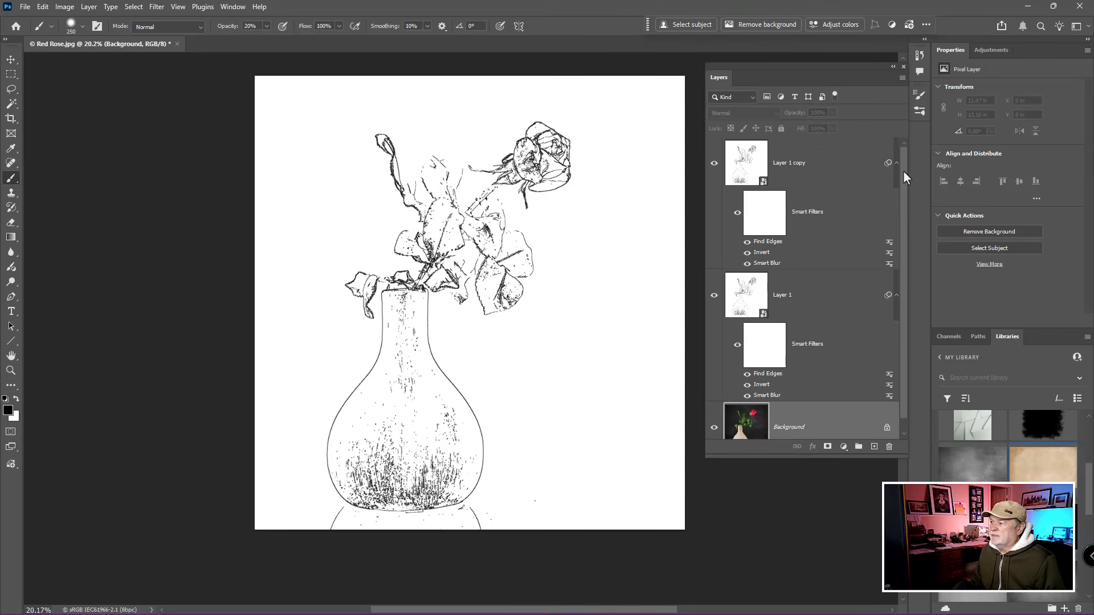
pyautogui.click(749, 163)
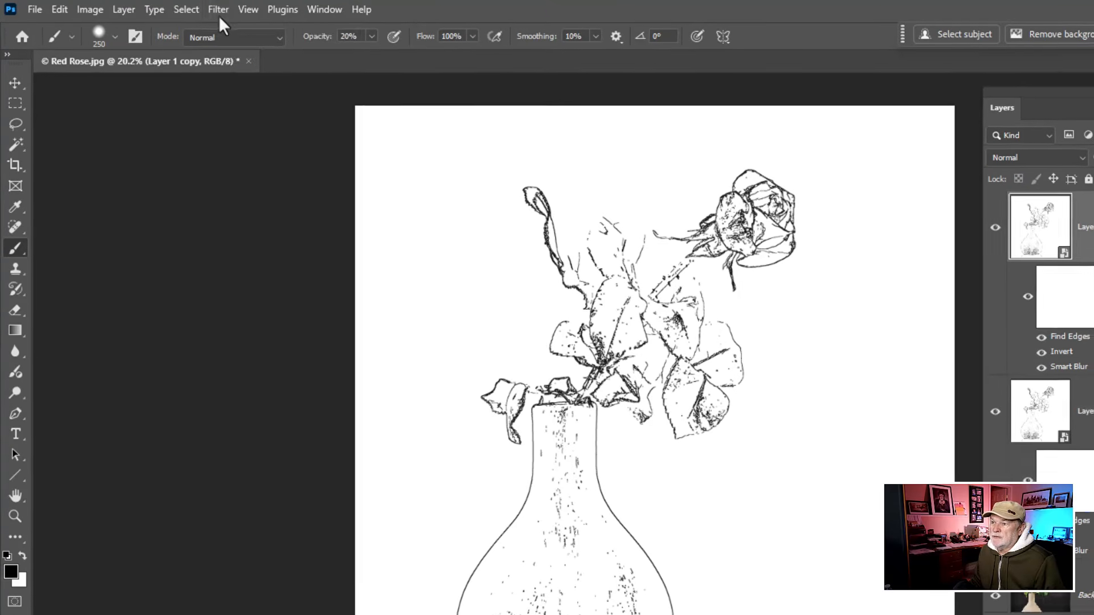
pyautogui.click(157, 6)
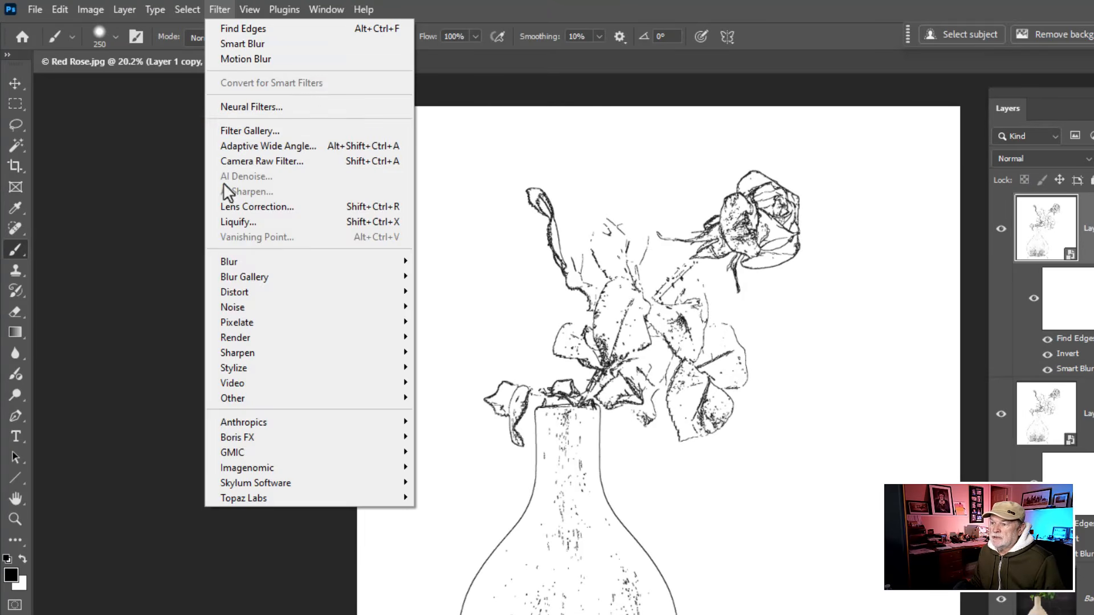
pyautogui.moveTo(241, 265)
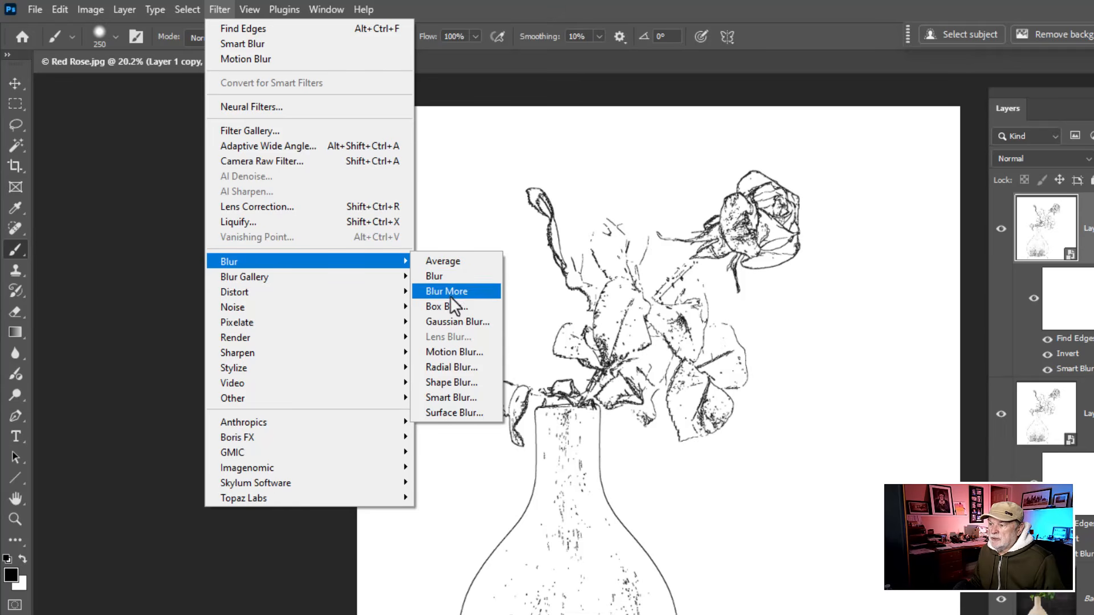
pyautogui.click(456, 353)
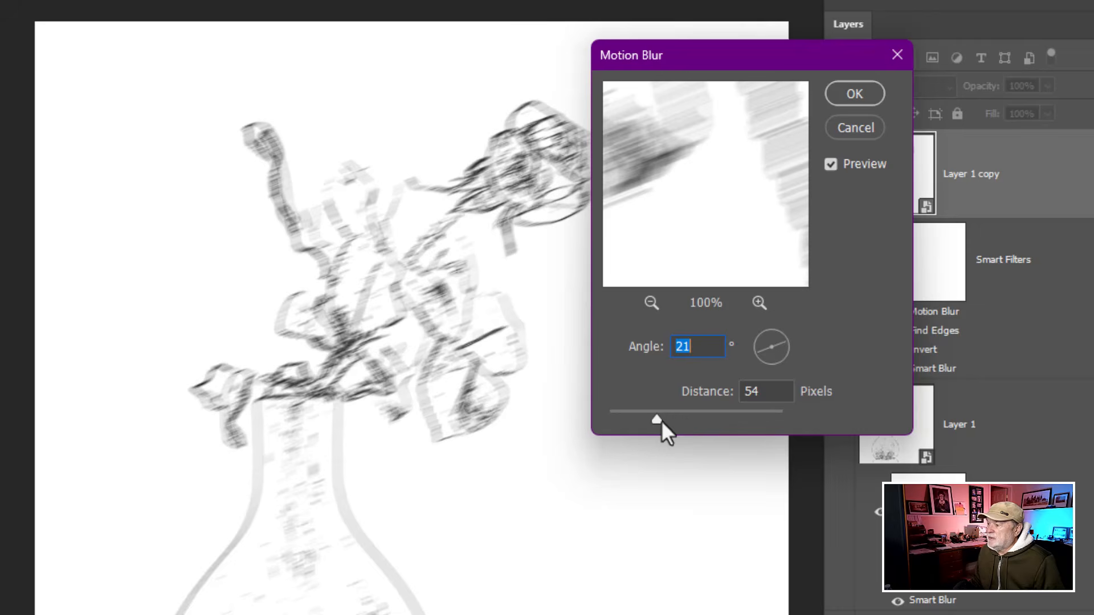
pyautogui.moveTo(660, 419)
pyautogui.mouseDown()
pyautogui.moveTo(705, 419)
pyautogui.moveTo(649, 416)
pyautogui.mouseUp()
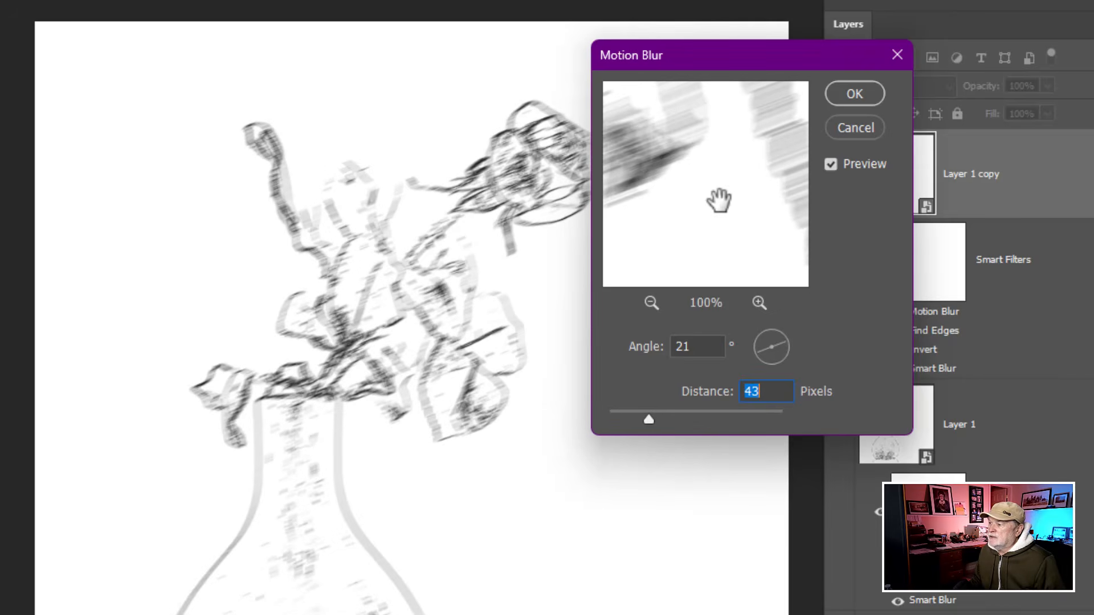
pyautogui.moveTo(728, 147); pyautogui.dragTo(717, 228)
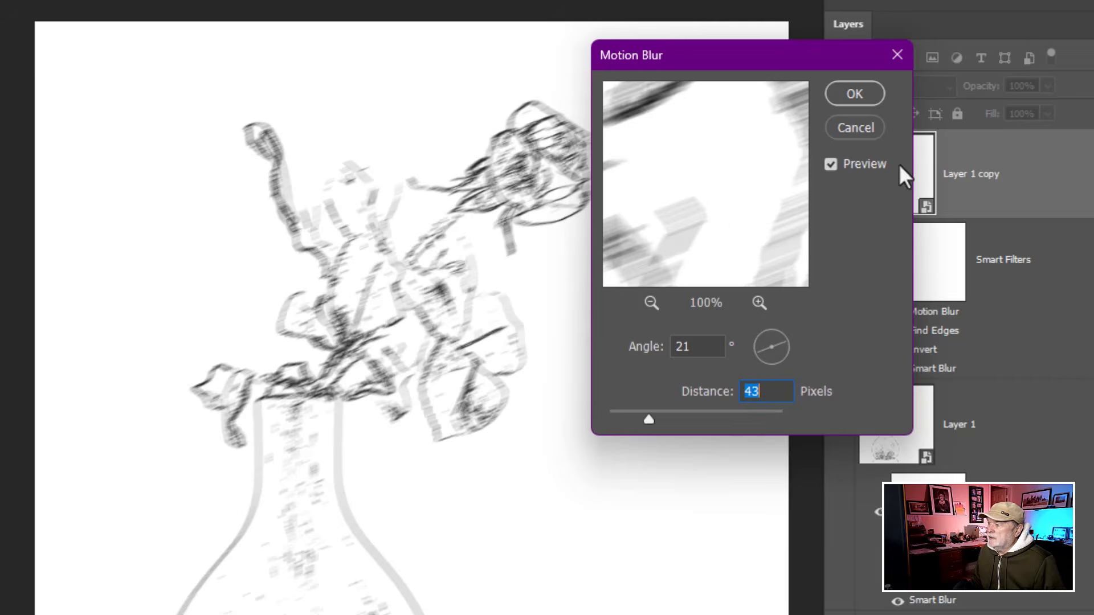
pyautogui.click(855, 94)
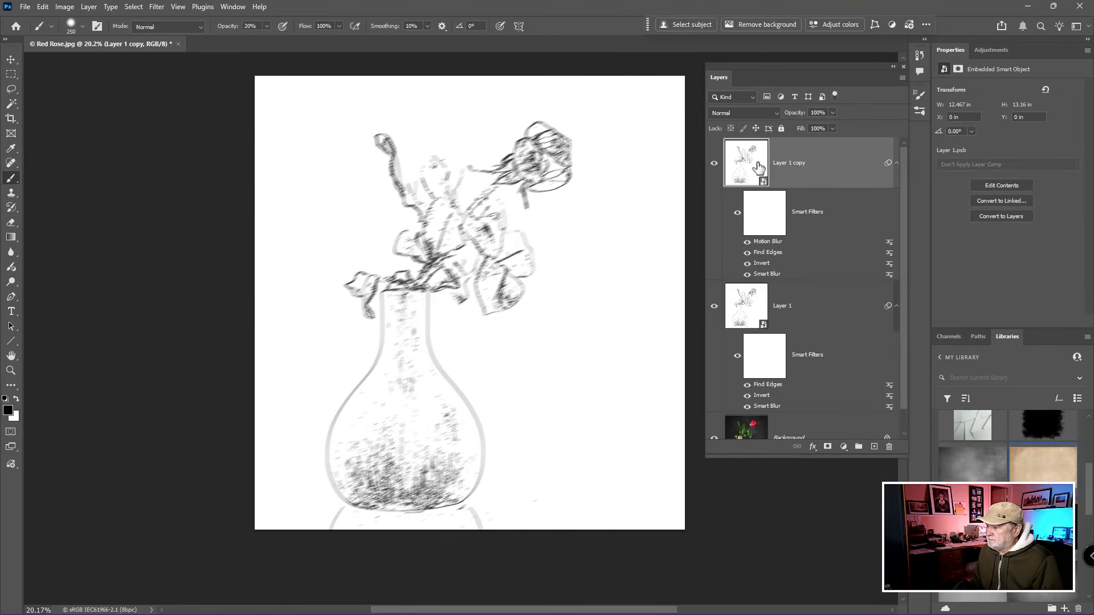
# Step: Target the smart filter mask of Layer 1 copy and enlarge the brush to 500 pixels
pyautogui.click(770, 221)
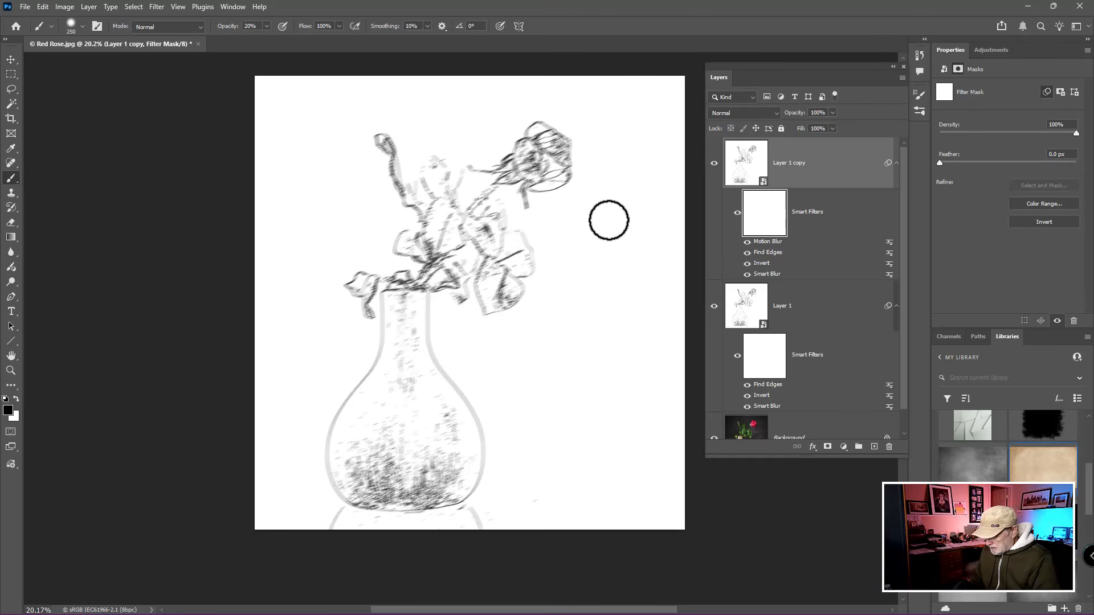
pyautogui.press(']')
pyautogui.press(']')
pyautogui.press(']')
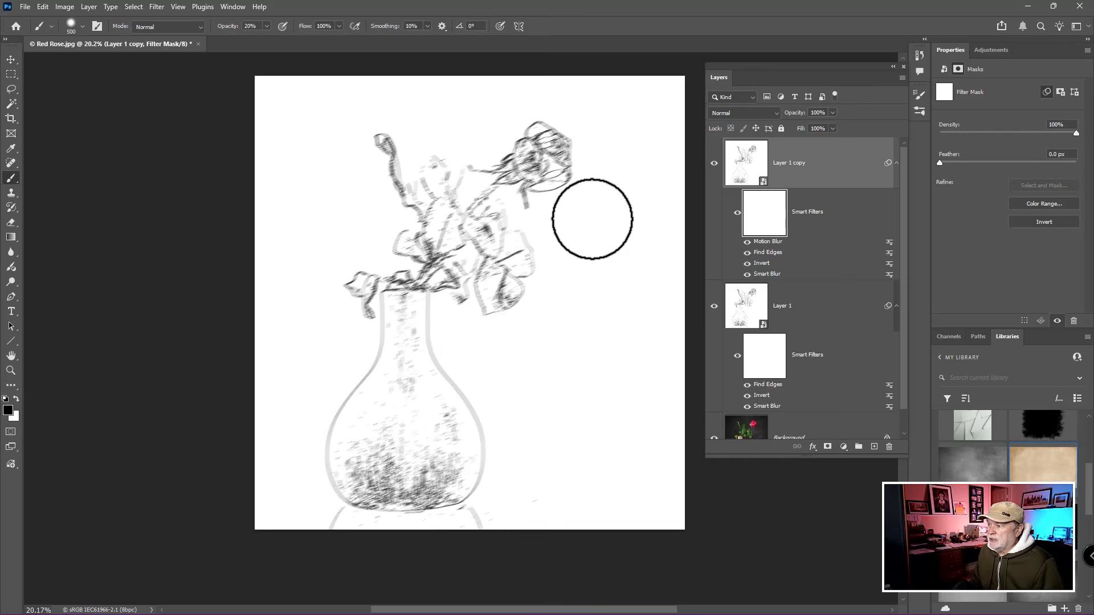
# Step: Try painting black at 20% opacity over the rose on the smart filter mask, and undo the stroke
pyautogui.click(257, 38)
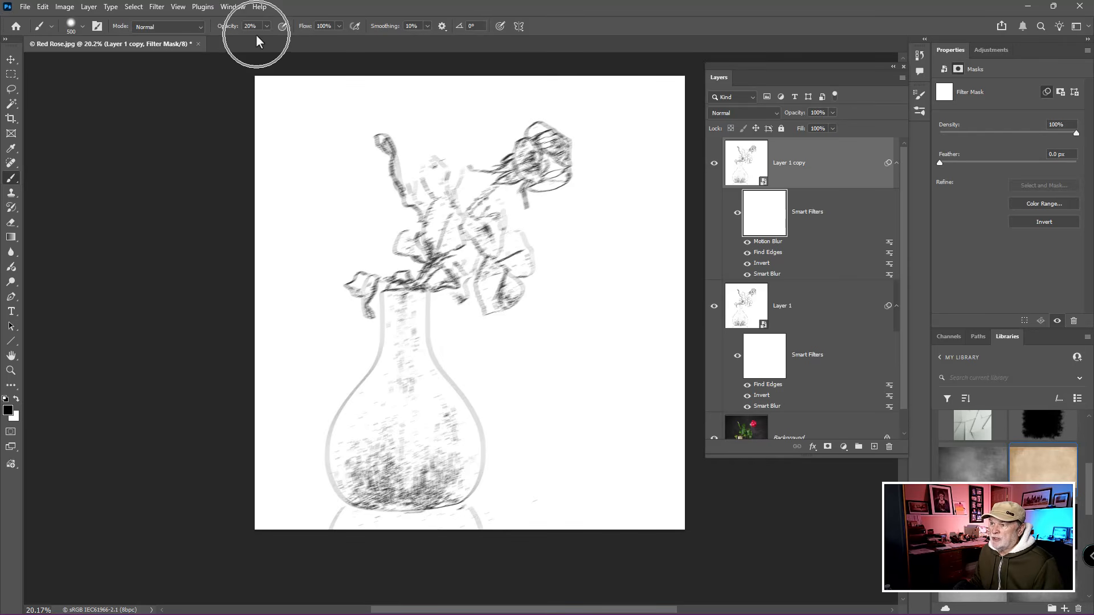
pyautogui.moveTo(513, 121); pyautogui.dragTo(570, 182)
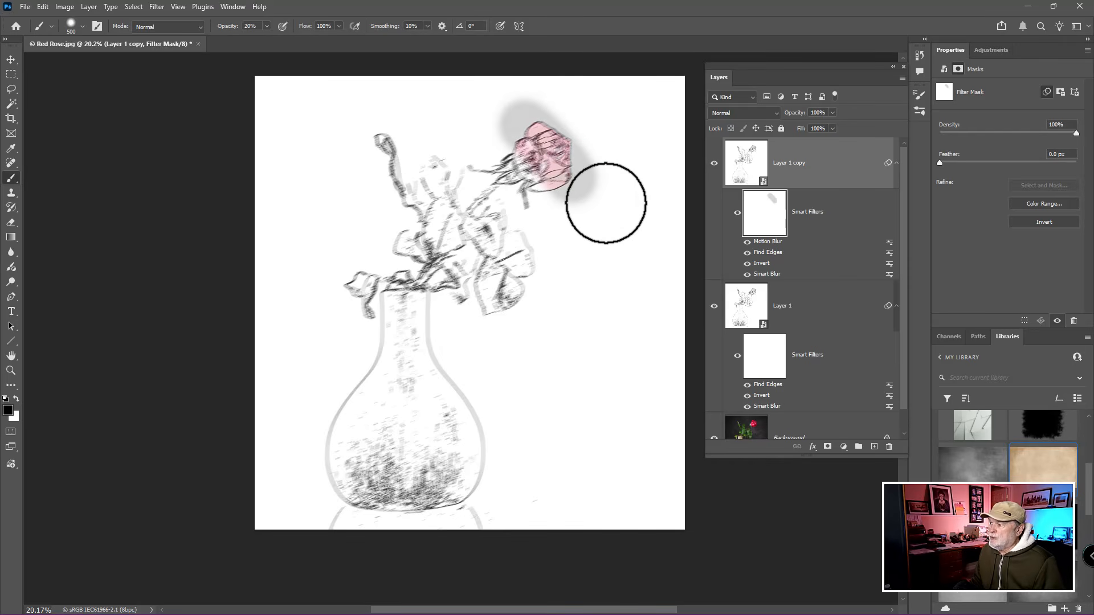
pyautogui.hotkey('ctrl', 'z')
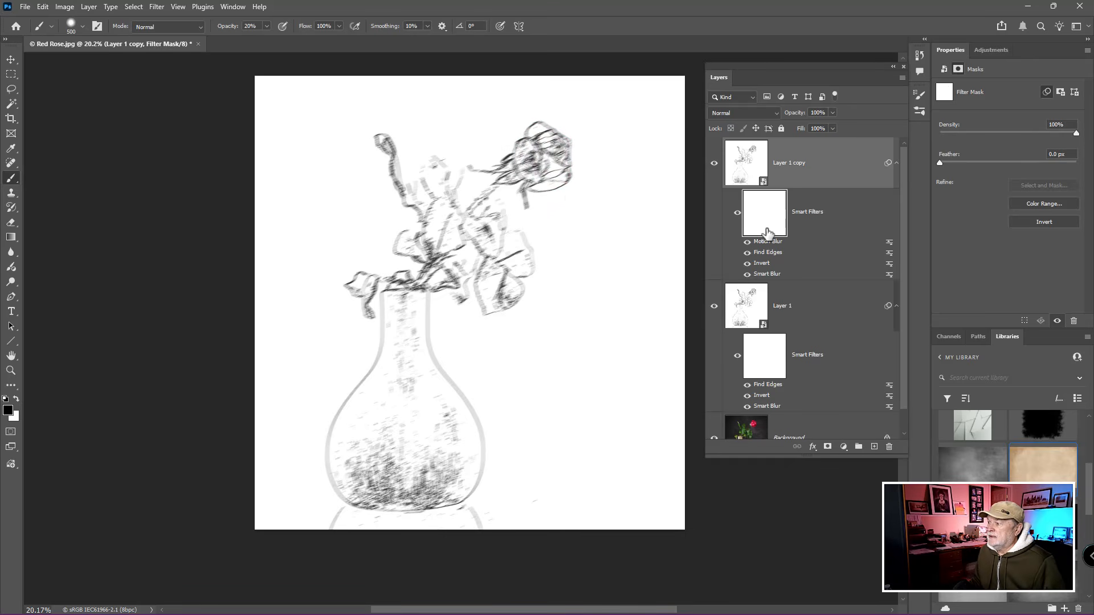
# Step: Add a single layer mask to Layer 1 copy and paint black at 20% opacity over the rose, leaves and vase
pyautogui.click(812, 161)
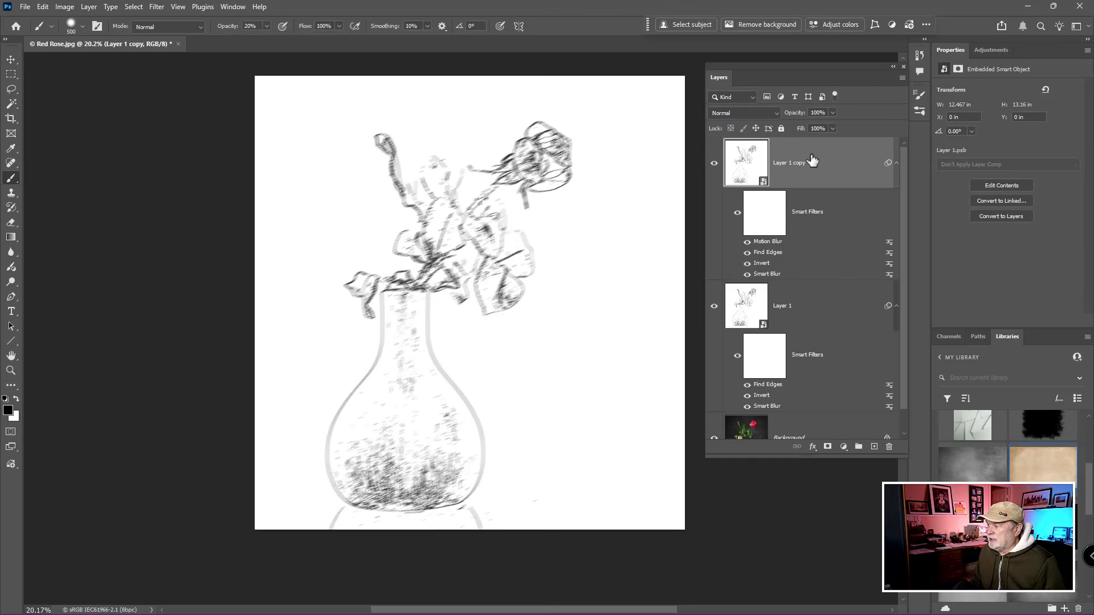
pyautogui.click(828, 448)
pyautogui.click(828, 447)
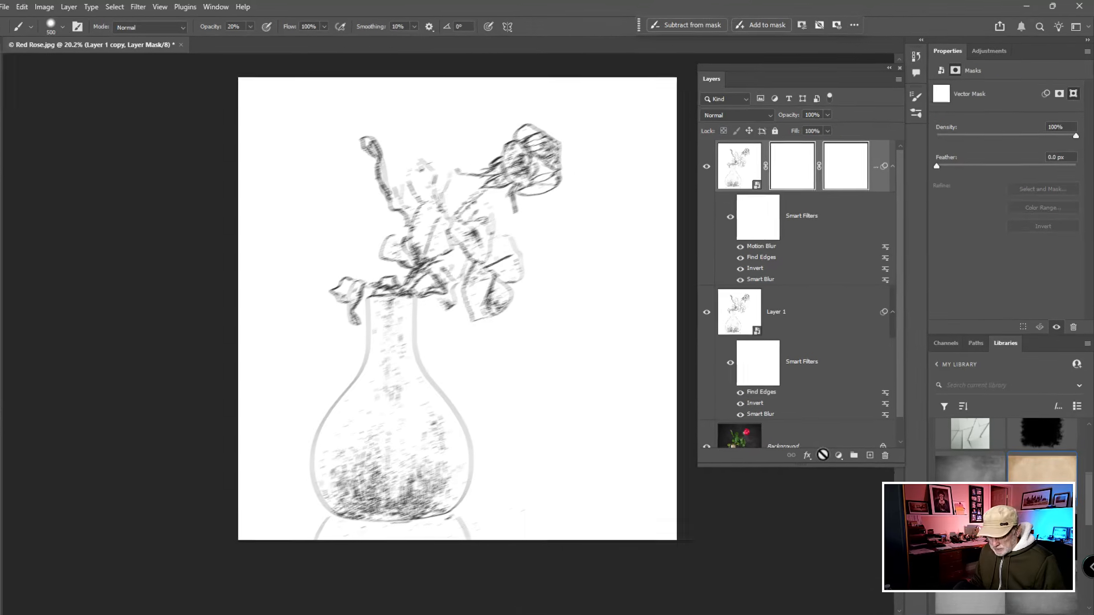
pyautogui.hotkey('ctrl', 'z')
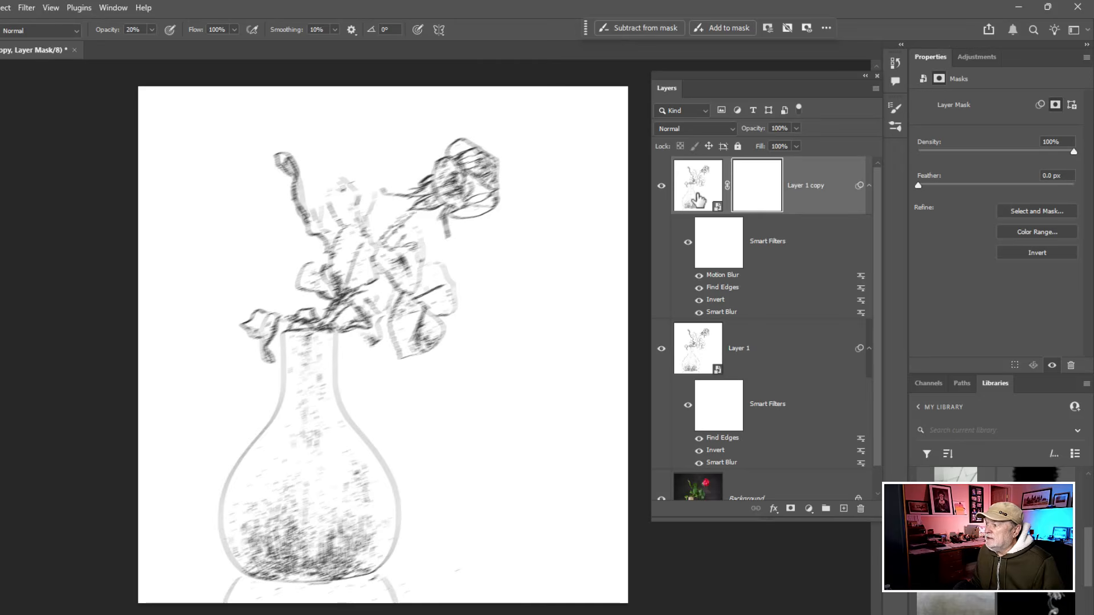
pyautogui.moveTo(499, 199)
pyautogui.mouseDown()
pyautogui.moveTo(436, 177)
pyautogui.moveTo(425, 230)
pyautogui.moveTo(403, 173)
pyautogui.moveTo(460, 192)
pyautogui.moveTo(472, 209)
pyautogui.moveTo(481, 146)
pyautogui.moveTo(490, 204)
pyautogui.moveTo(498, 193)
pyautogui.moveTo(424, 328)
pyautogui.moveTo(415, 259)
pyautogui.moveTo(392, 244)
pyautogui.moveTo(402, 291)
pyautogui.moveTo(377, 198)
pyautogui.moveTo(345, 197)
pyautogui.moveTo(336, 231)
pyautogui.moveTo(309, 174)
pyautogui.moveTo(329, 326)
pyautogui.moveTo(306, 338)
pyautogui.moveTo(308, 302)
pyautogui.moveTo(250, 344)
pyautogui.moveTo(264, 328)
pyautogui.moveTo(303, 372)
pyautogui.moveTo(298, 424)
pyautogui.moveTo(359, 446)
pyautogui.mouseUp()
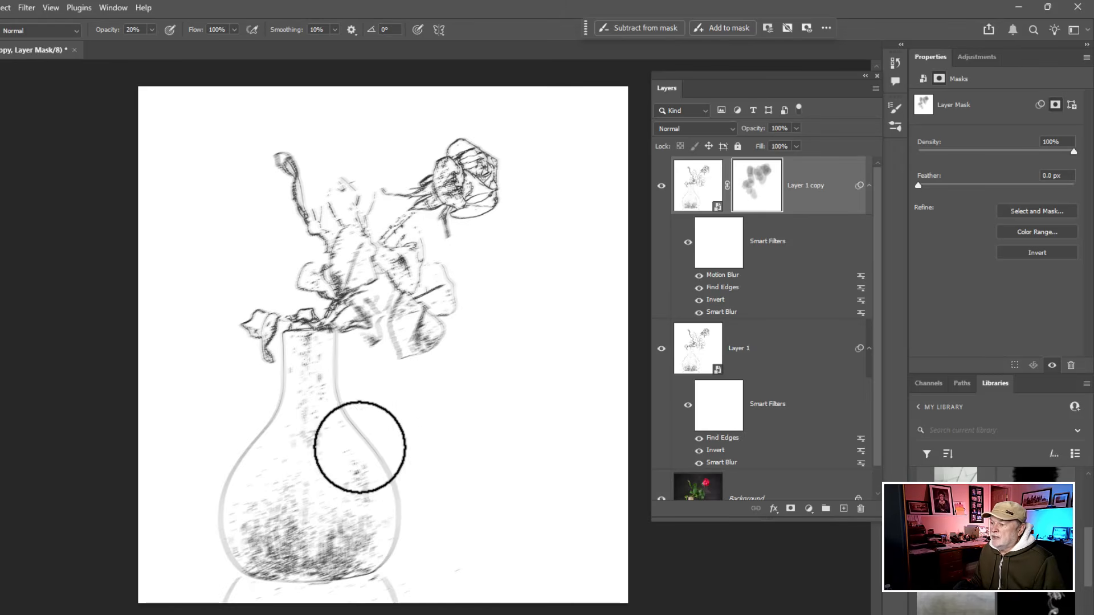
# Step: Compare the drawing with Layer 1 copy hidden and shown
pyautogui.click(662, 186)
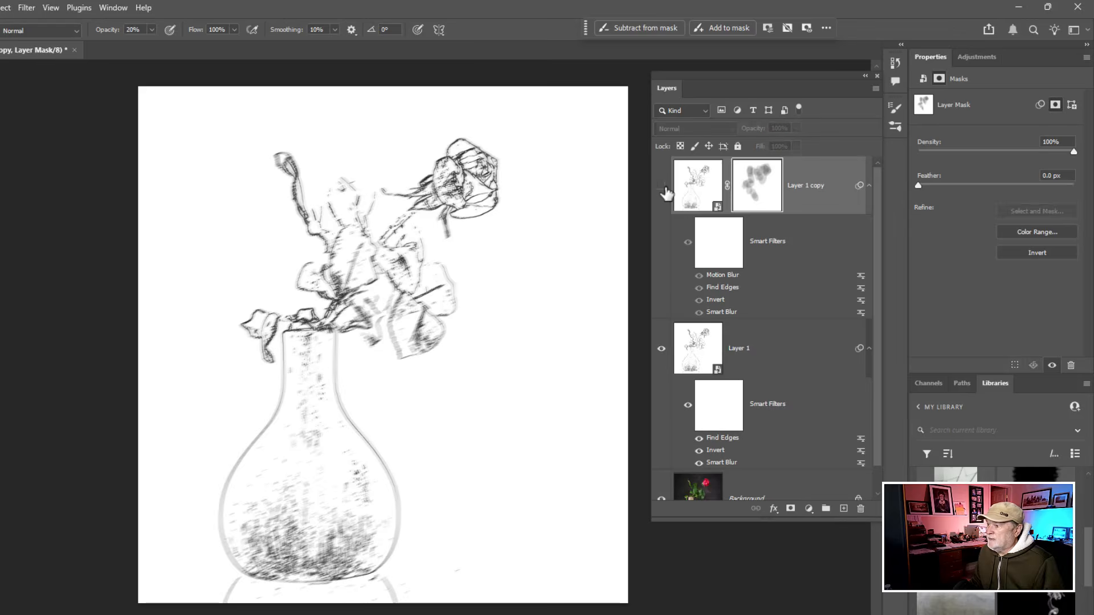
pyautogui.click(662, 187)
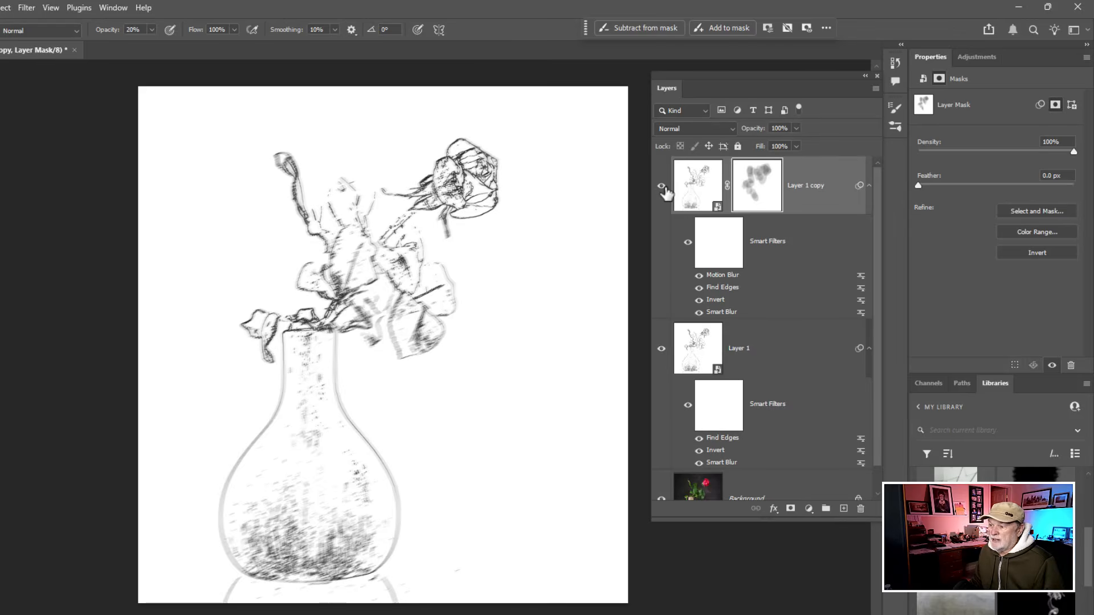
pyautogui.click(661, 186)
pyautogui.click(661, 187)
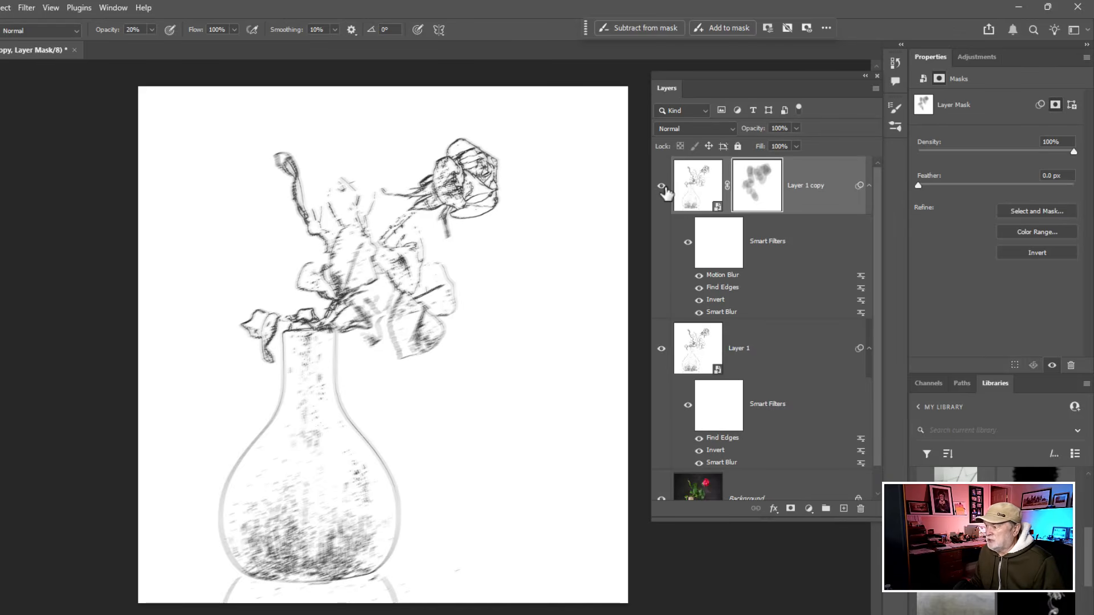
# Step: Add a layer mask to Layer 1, and select the subject from the Background photo
pyautogui.click(695, 367)
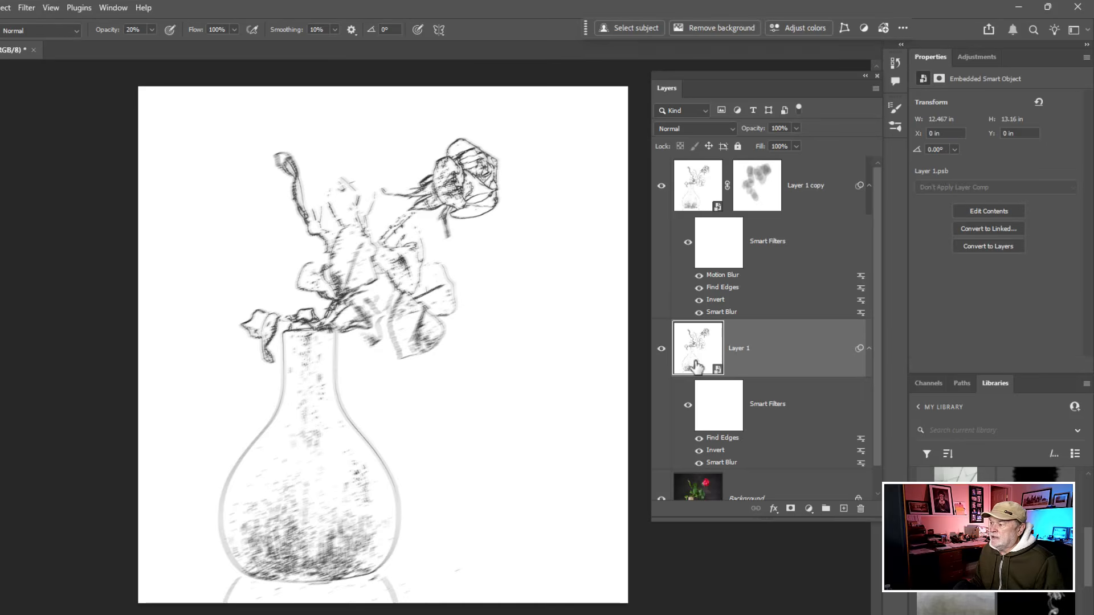
pyautogui.click(792, 509)
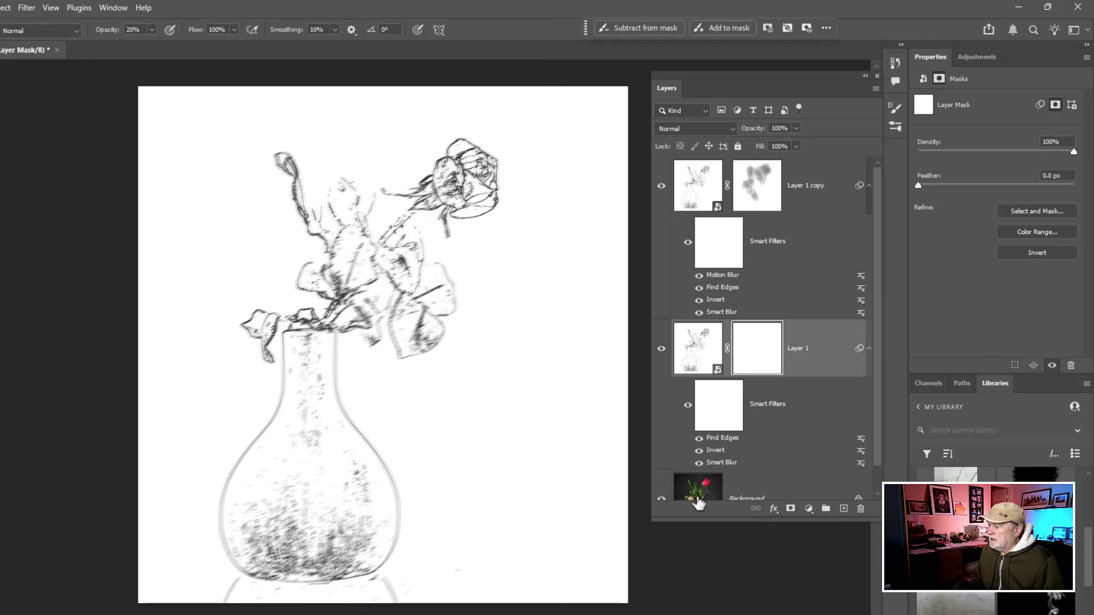
pyautogui.moveTo(877, 401); pyautogui.dragTo(879, 439)
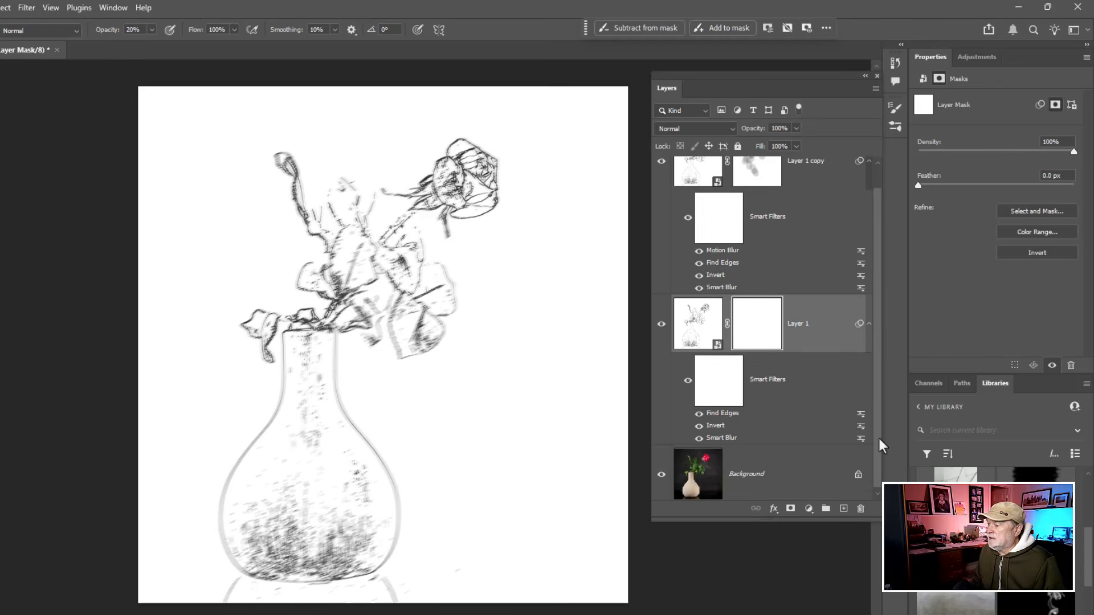
pyautogui.click(701, 477)
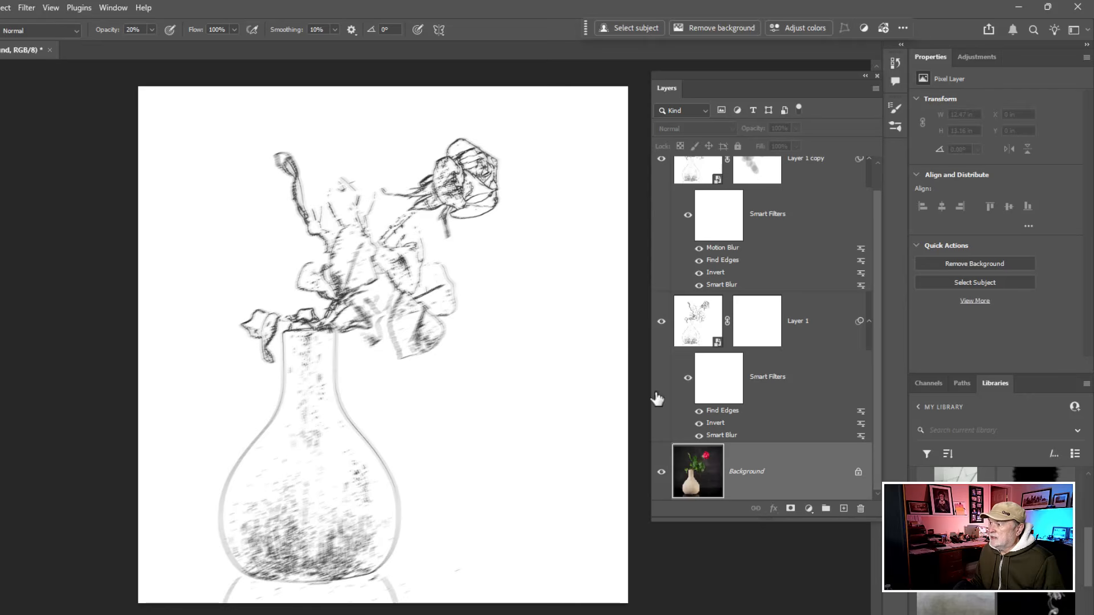
pyautogui.click(624, 28)
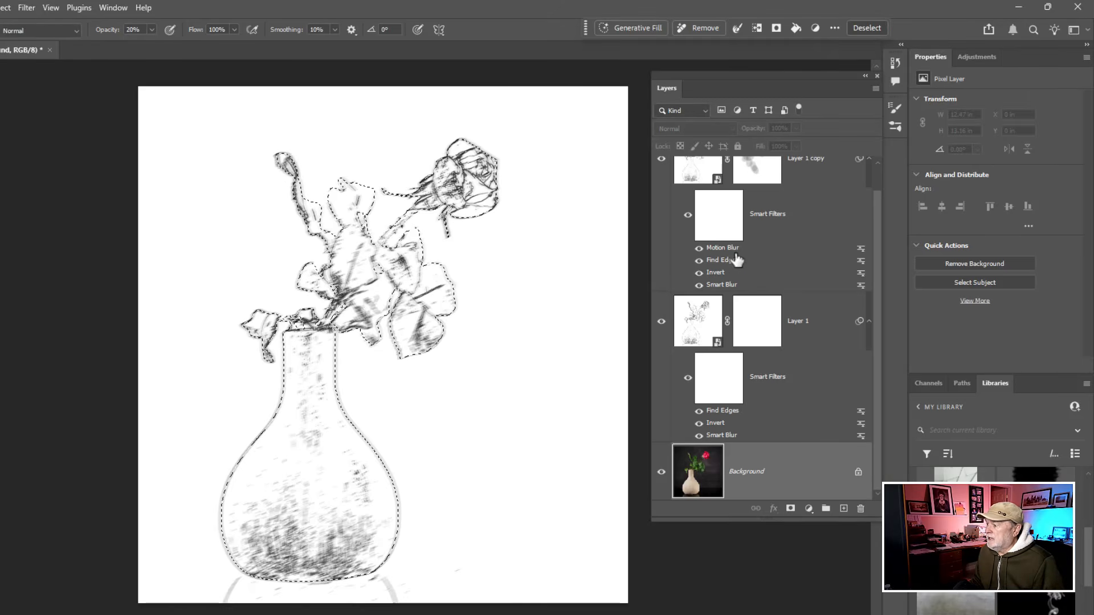
# Step: Paint black at 50% opacity on Layer 1's mask inside the selection, bringing colour into the rose, leaves and vase
pyautogui.click(755, 323)
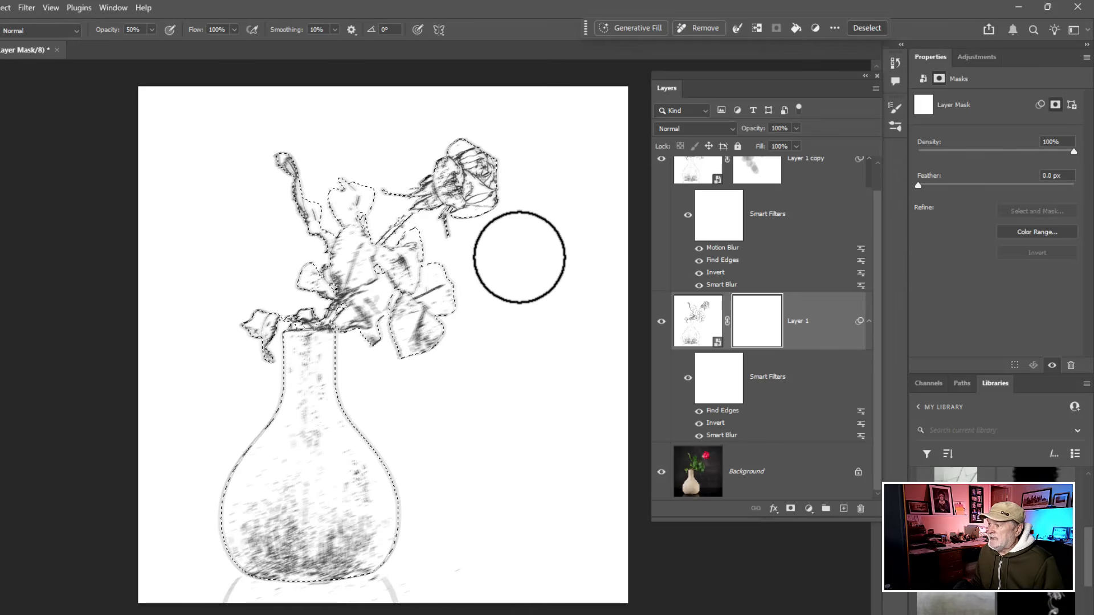
pyautogui.moveTo(479, 212); pyautogui.dragTo(456, 204)
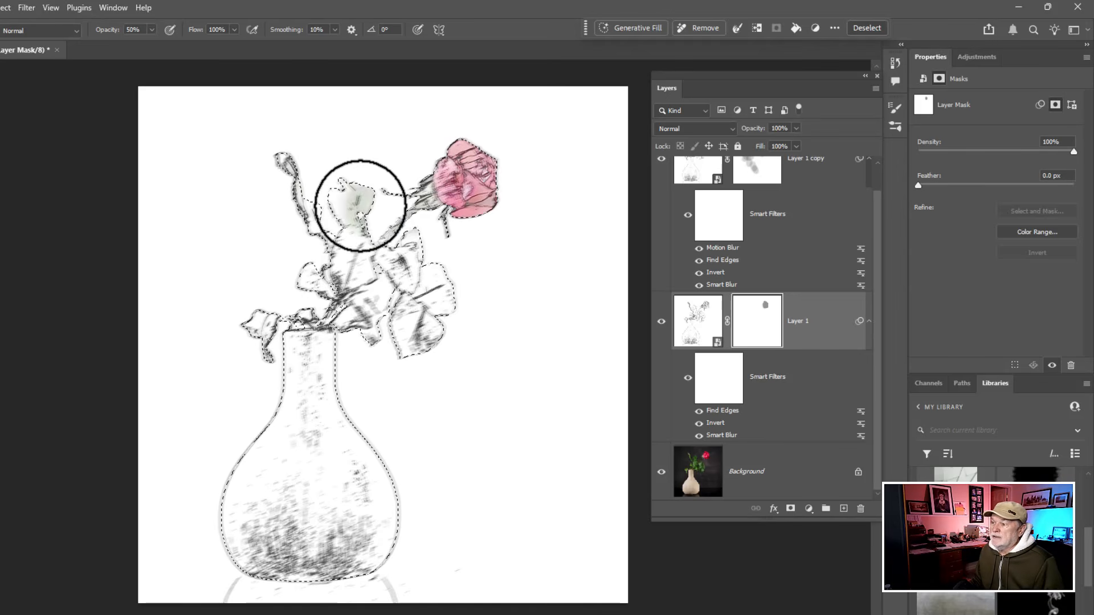
pyautogui.moveTo(360, 205)
pyautogui.mouseDown()
pyautogui.moveTo(288, 179)
pyautogui.moveTo(369, 242)
pyautogui.mouseUp()
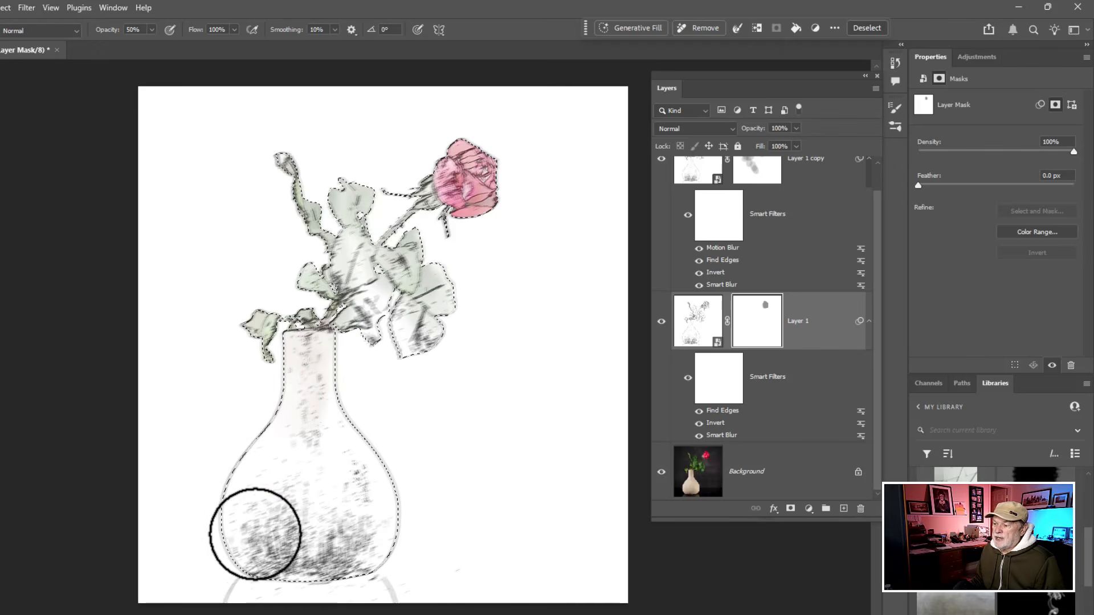
pyautogui.moveTo(315, 551); pyautogui.dragTo(292, 459)
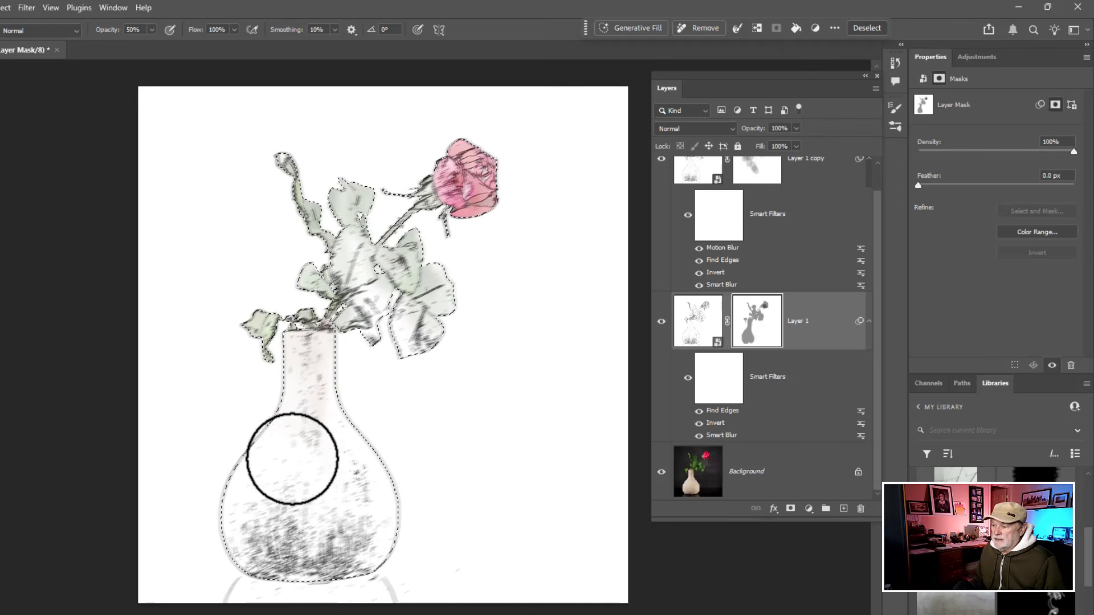
pyautogui.moveTo(283, 550)
pyautogui.mouseDown()
pyautogui.moveTo(288, 485)
pyautogui.moveTo(240, 532)
pyautogui.mouseUp()
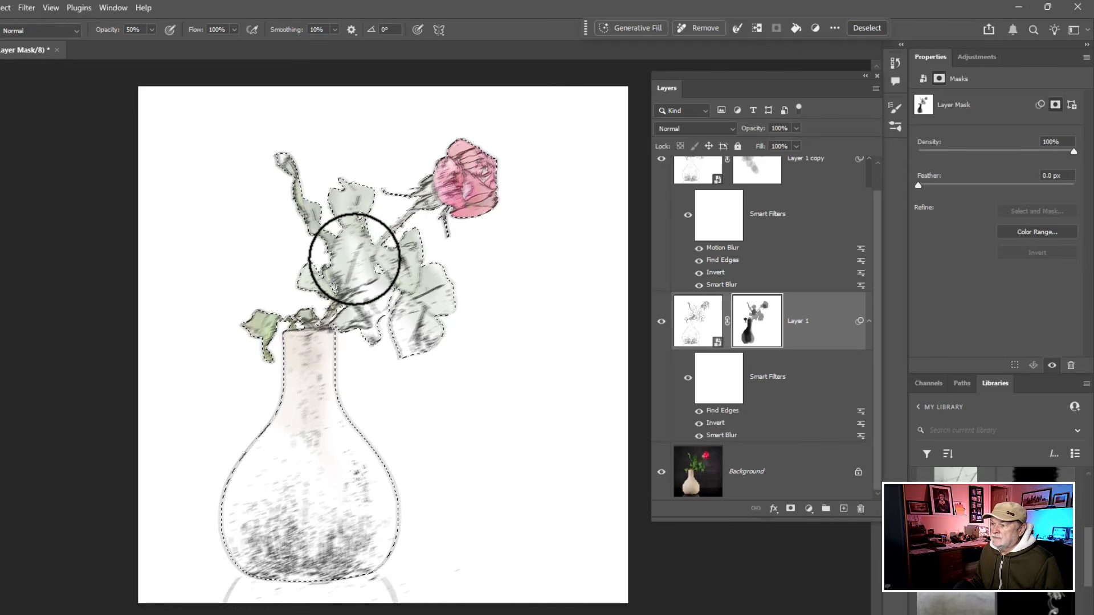
# Step: Reduce the brush size and strengthen the colour in the rose, stem and leaves on Layer 1's mask
pyautogui.press('[')
pyautogui.press('[')
pyautogui.press('[')
pyautogui.press('[')
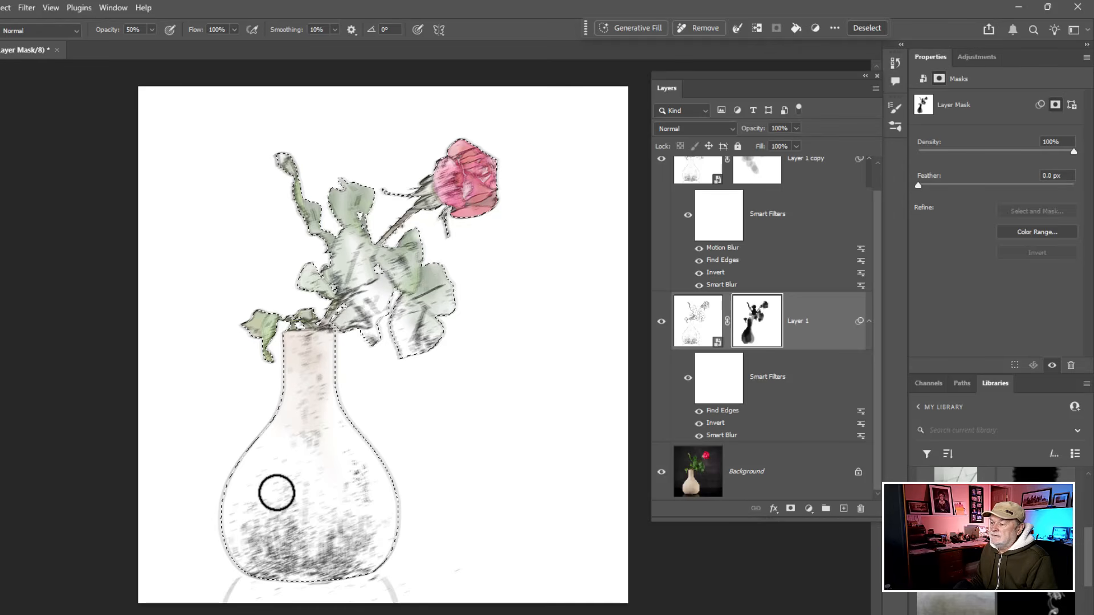
# Step: Compare the picture with Layer 1's mask disabled and enabled, and deselect the subject
pyautogui.keyDown('shift'); pyautogui.click(752, 329); pyautogui.keyUp('shift')
pyautogui.keyDown('shift'); pyautogui.click(752, 329); pyautogui.keyUp('shift')
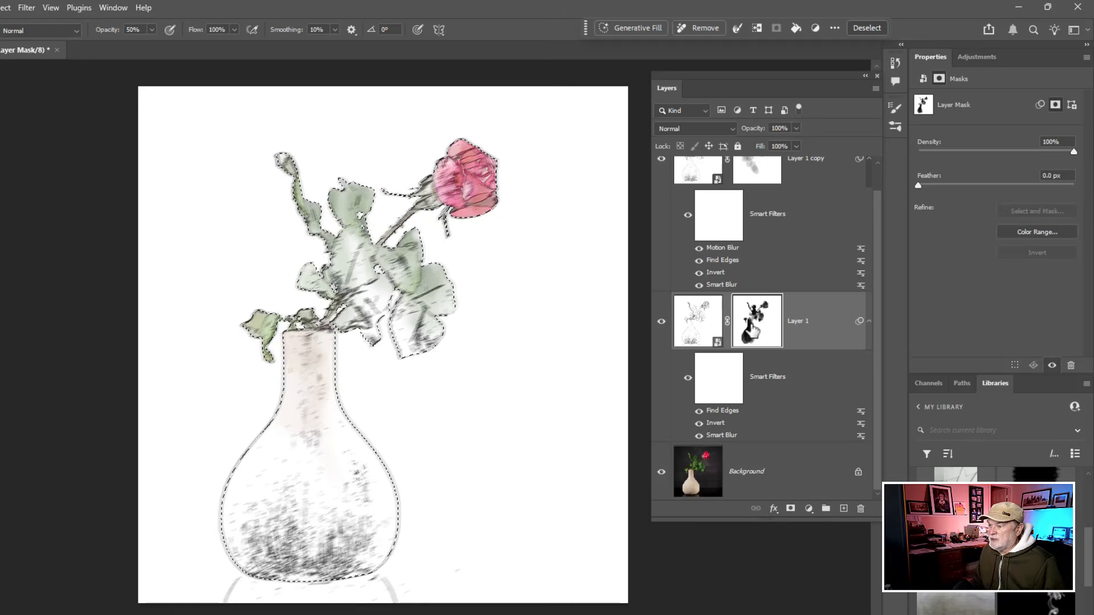
pyautogui.keyDown('shift'); pyautogui.click(752, 329); pyautogui.keyUp('shift')
pyautogui.keyDown('shift'); pyautogui.click(752, 329); pyautogui.keyUp('shift')
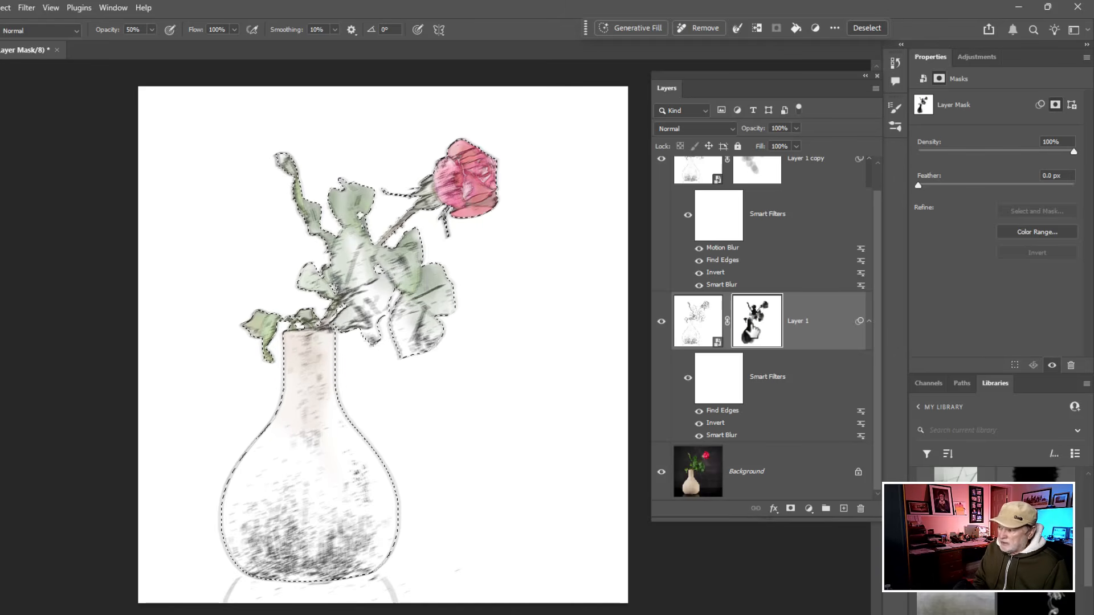
pyautogui.hotkey('ctrl', 'd')
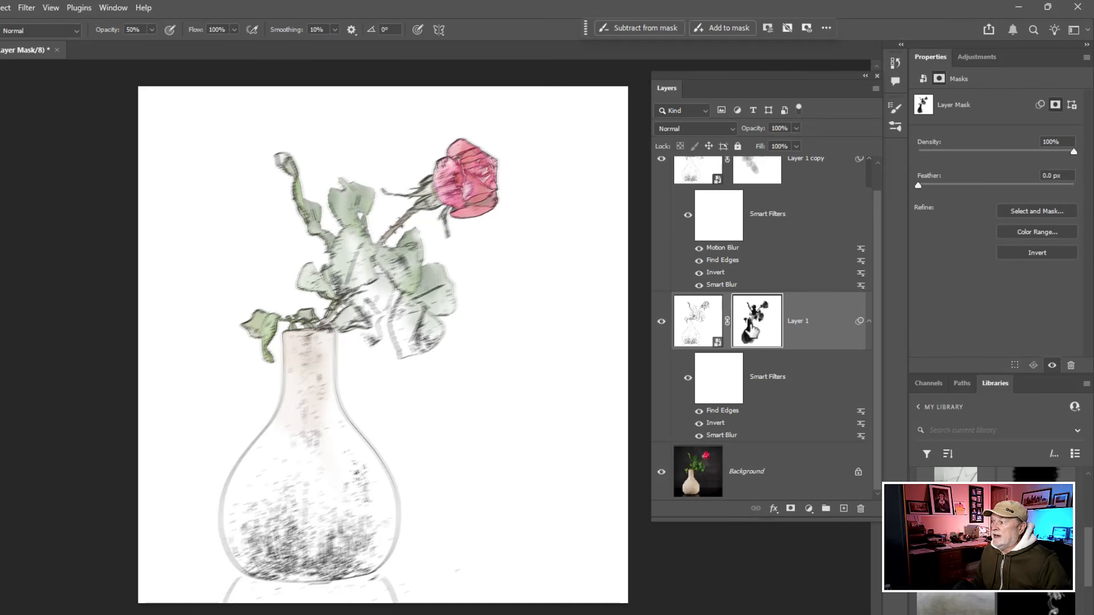
# Step: Check Layer 1 copy's effect by toggling its visibility, select the layer, and lower its opacity to 82%
pyautogui.moveTo(877, 249); pyautogui.dragTo(880, 183)
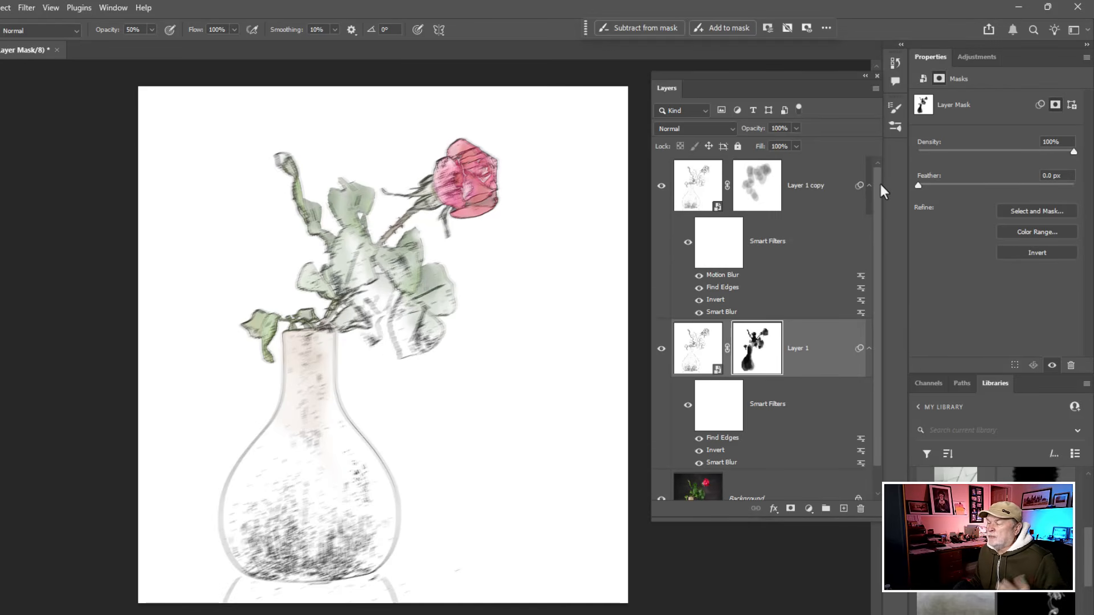
pyautogui.click(661, 186)
pyautogui.click(665, 190)
pyautogui.click(703, 193)
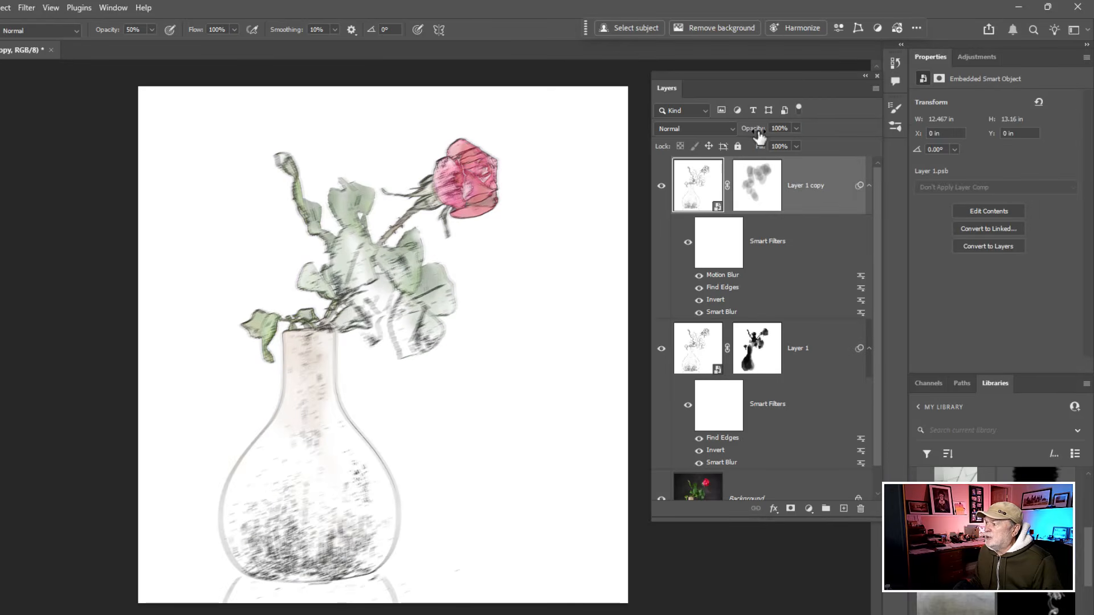
pyautogui.click(746, 134)
pyautogui.moveTo(746, 135); pyautogui.dragTo(755, 134)
# Step: Compare the picture with Layer 1 copy hidden and shown at its reduced opacity
pyautogui.click(661, 187)
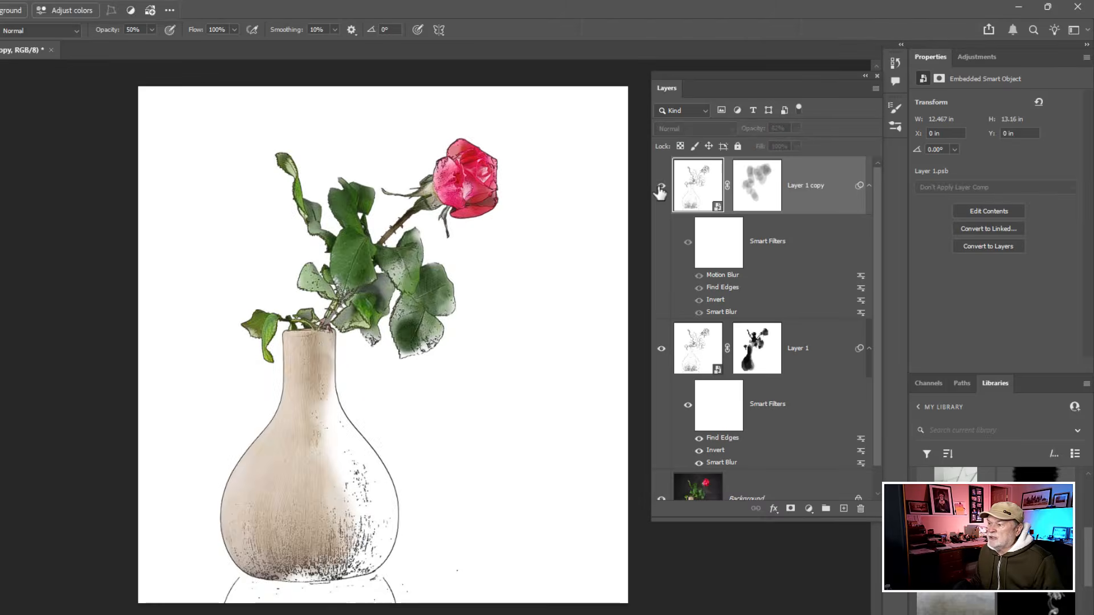
pyautogui.click(661, 187)
pyautogui.click(660, 188)
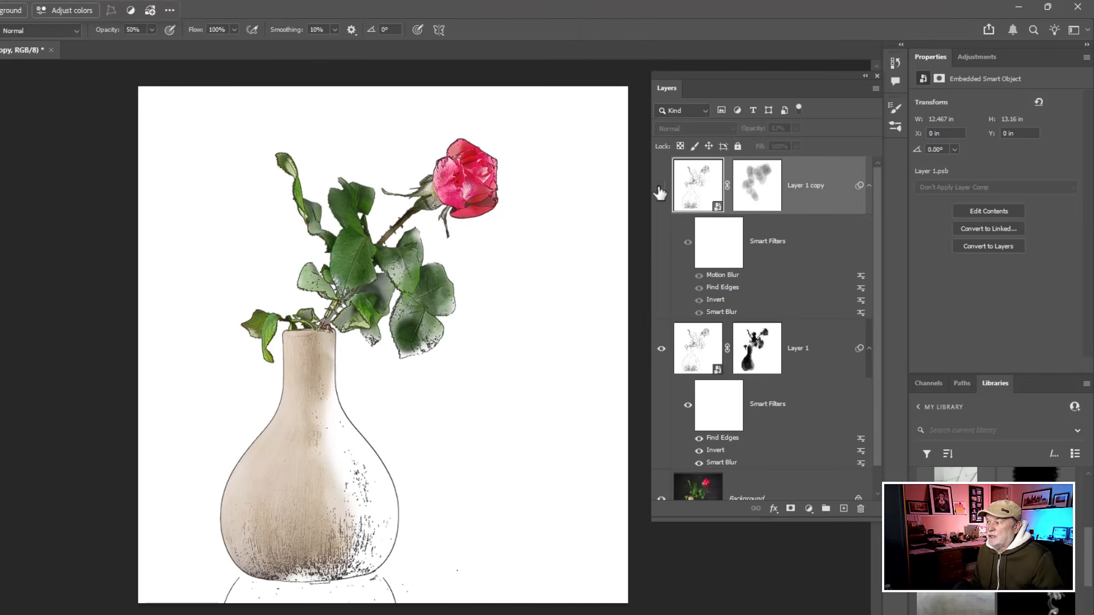
pyautogui.click(661, 188)
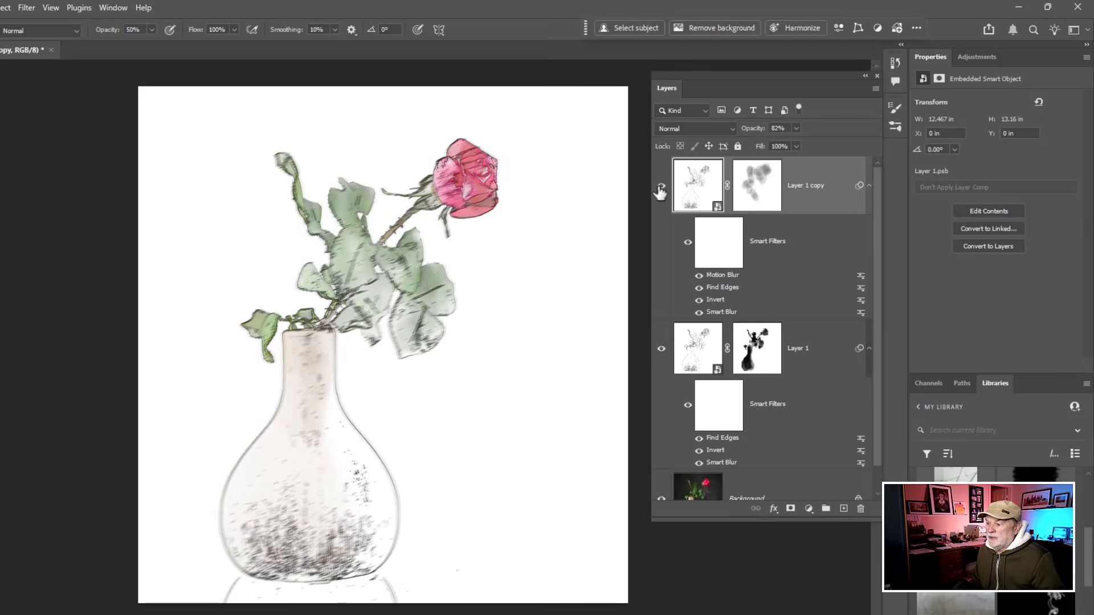
# Step: Paint over the vase's neck and body on Layer 1 copy's mask with an enlarged brush at 50% opacity, revealing its colour
pyautogui.click(757, 186)
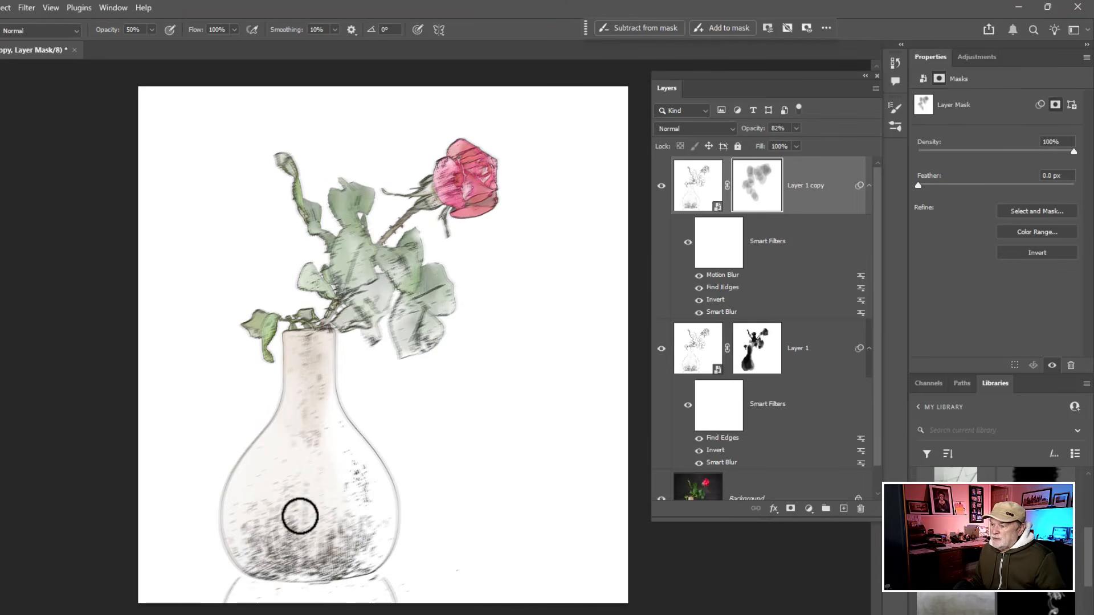
pyautogui.moveTo(314, 417); pyautogui.dragTo(317, 447)
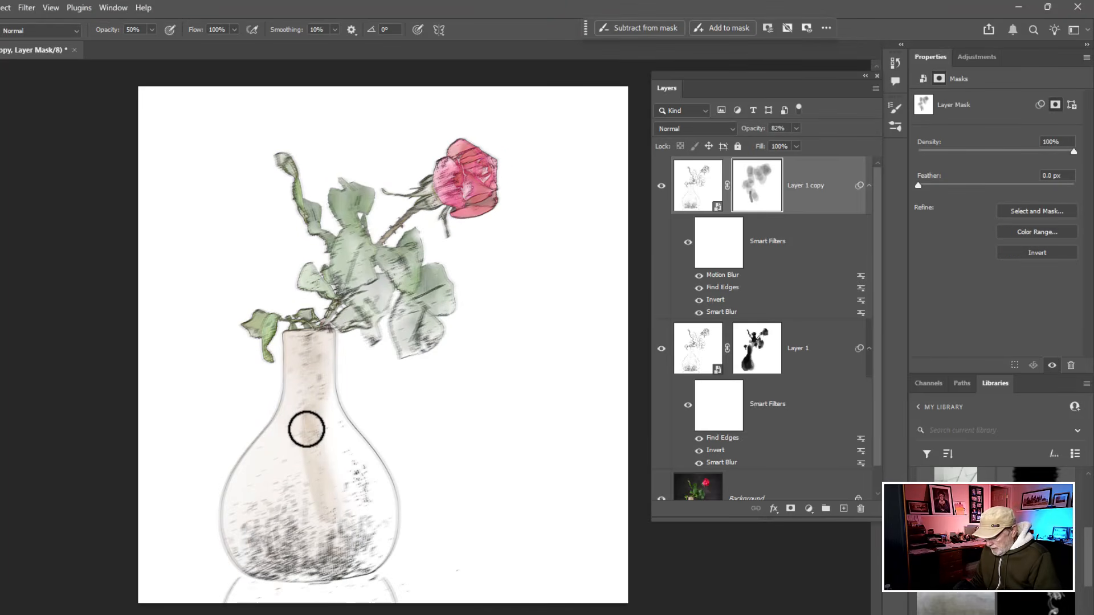
pyautogui.press(']')
pyautogui.press(']')
pyautogui.press(']')
pyautogui.press(']')
pyautogui.press(']')
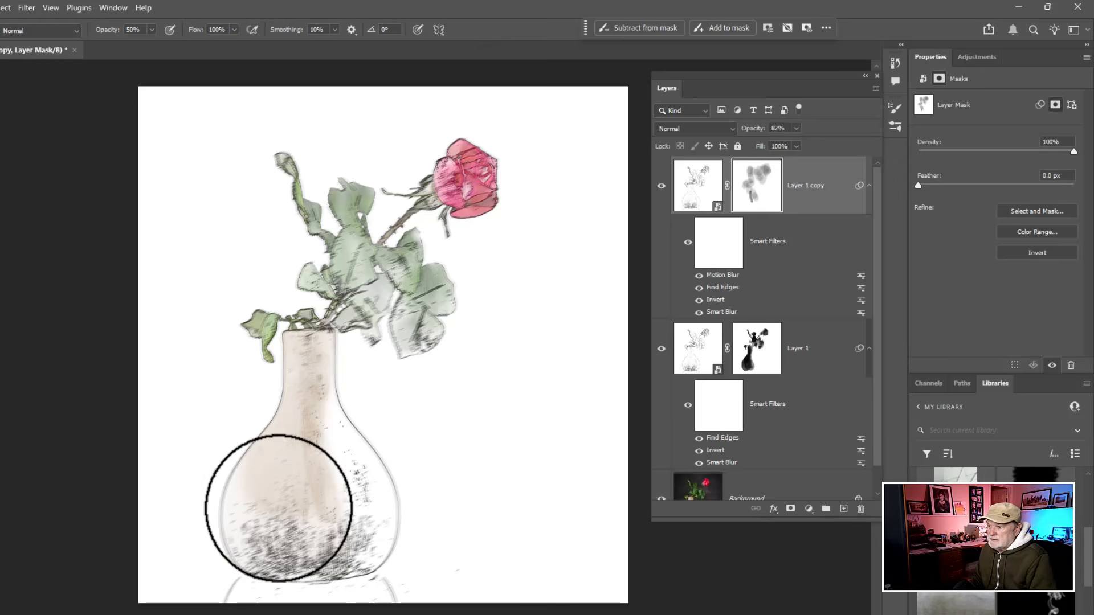
pyautogui.moveTo(281, 478)
pyautogui.mouseDown()
pyautogui.moveTo(285, 513)
pyautogui.moveTo(281, 473)
pyautogui.mouseUp()
pyautogui.moveTo(213, 554)
pyautogui.mouseDown()
pyautogui.moveTo(349, 459)
pyautogui.moveTo(328, 562)
pyautogui.mouseUp()
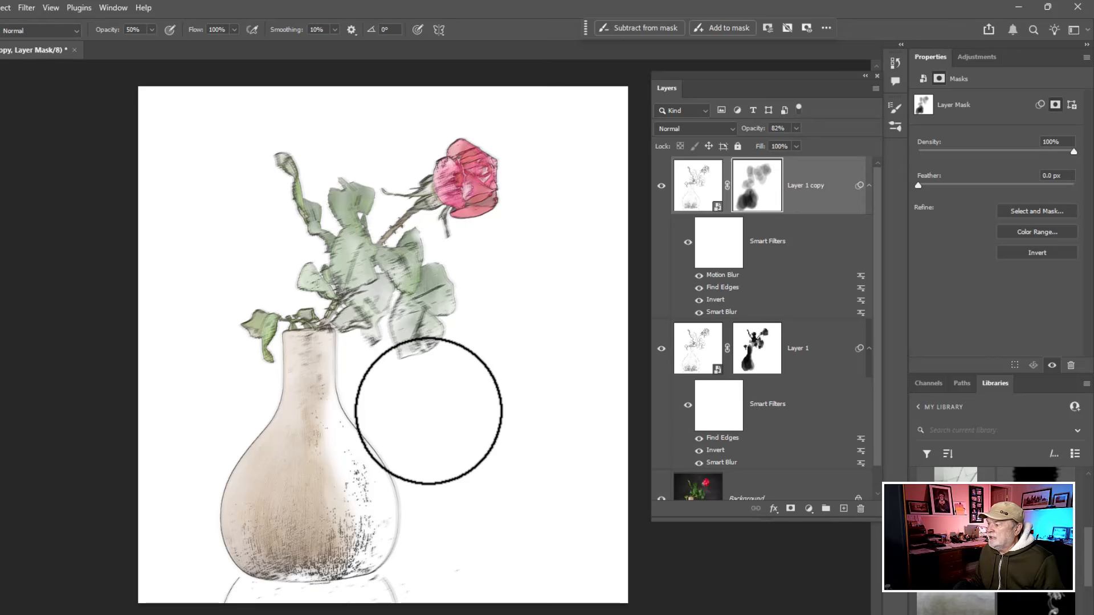
# Step: Paint on Layer 1's mask over the vase's right side and the reflection beneath it, undoing the stroke that spills onto the backdrop
pyautogui.click(757, 356)
pyautogui.moveTo(378, 463)
pyautogui.mouseDown()
pyautogui.moveTo(366, 501)
pyautogui.moveTo(427, 550)
pyautogui.mouseUp()
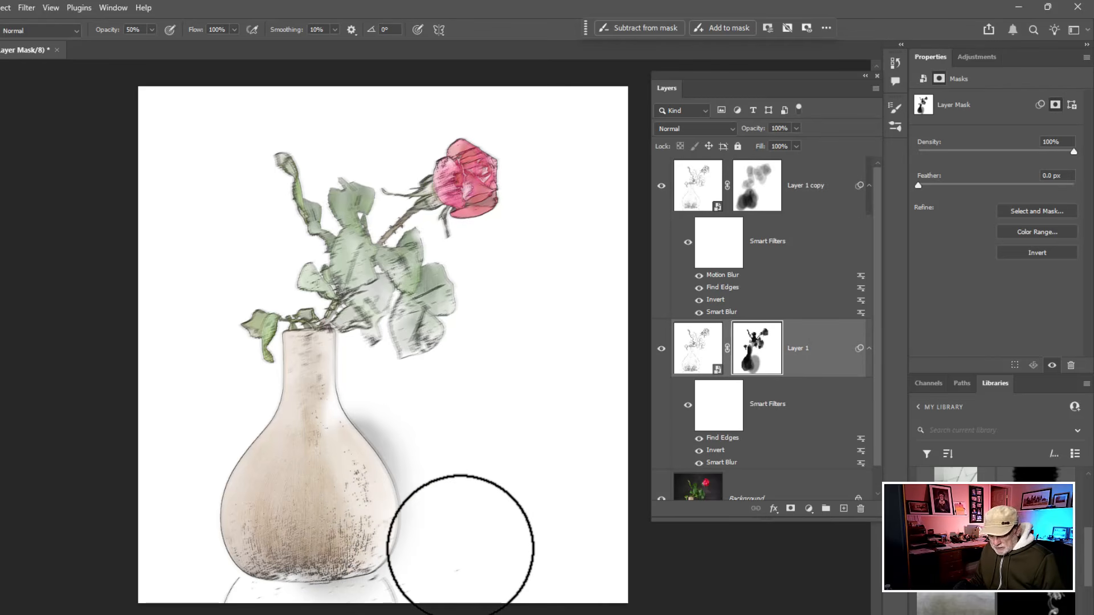
pyautogui.hotkey('ctrl', 'z')
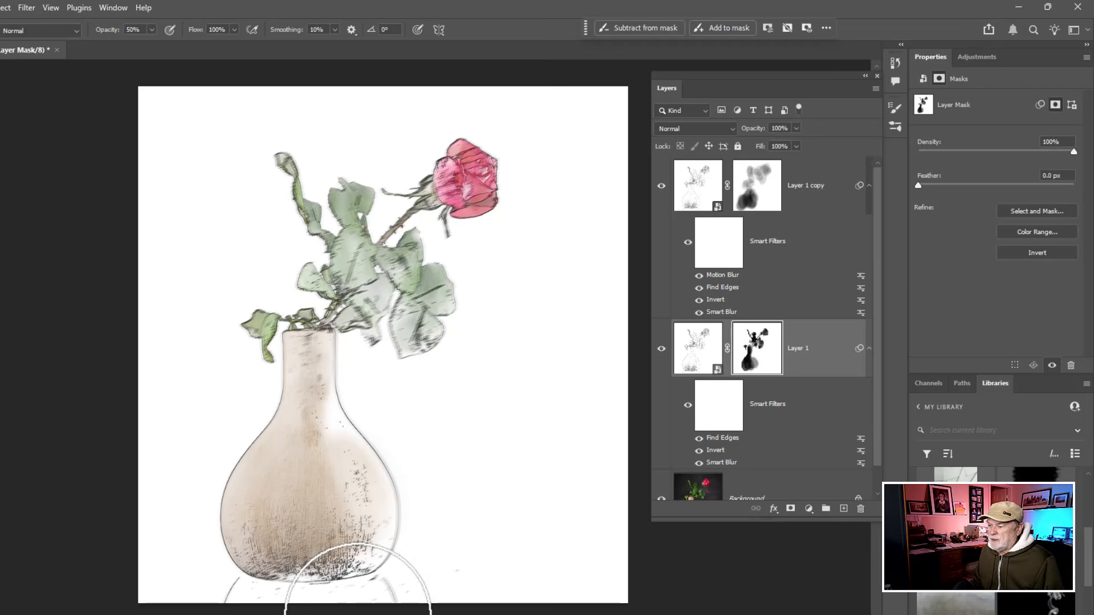
pyautogui.moveTo(278, 614)
pyautogui.mouseDown()
pyautogui.moveTo(269, 614)
pyautogui.moveTo(366, 613)
pyautogui.mouseUp()
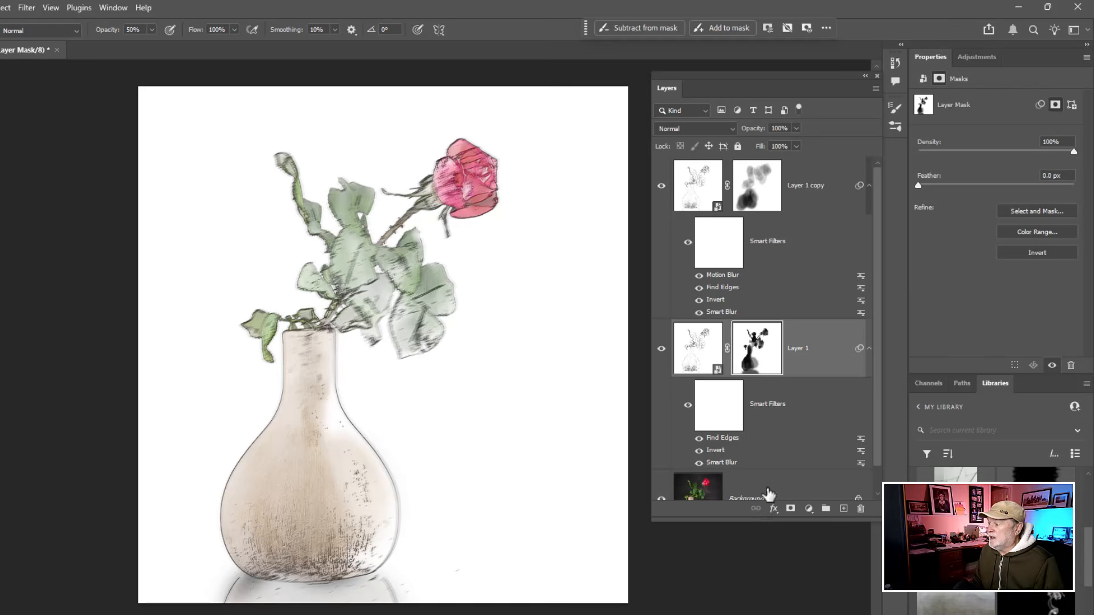
# Step: Compare the original Background photo on its own with the finished drawing, and restore all layers' visibility
pyautogui.scroll(-1, 875, 459)
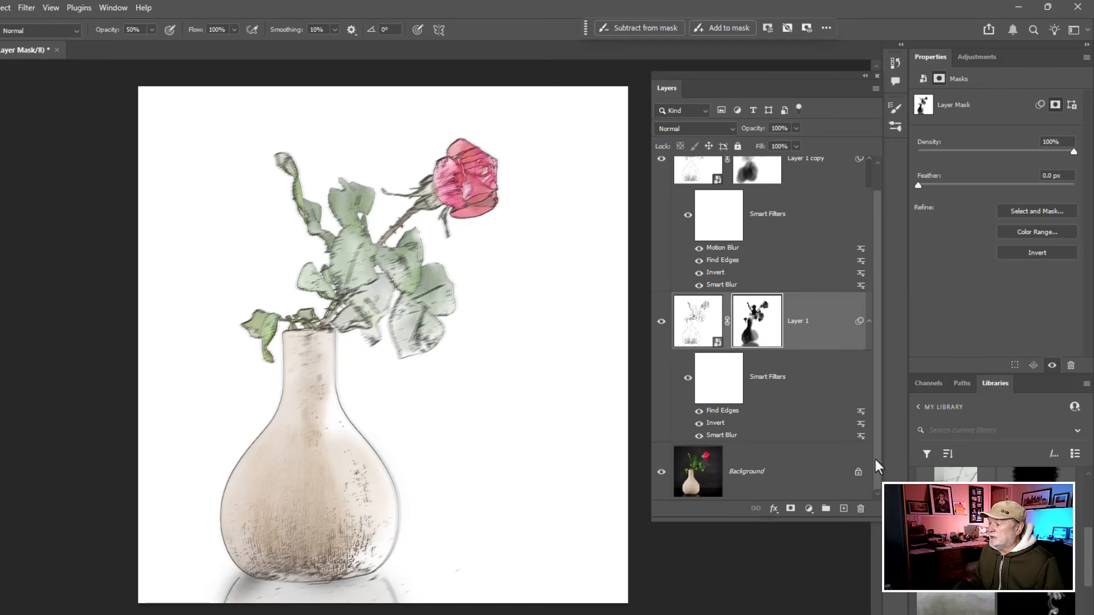
pyautogui.keyDown('alt'); pyautogui.click(661, 473); pyautogui.keyUp('alt')
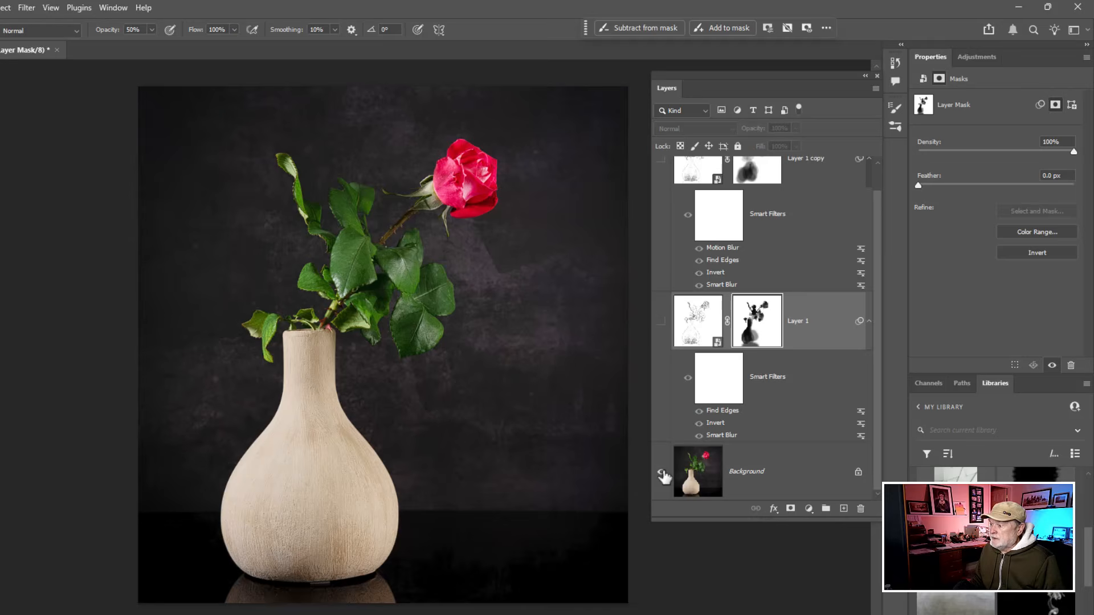
pyautogui.keyDown('alt'); pyautogui.click(662, 473); pyautogui.keyUp('alt')
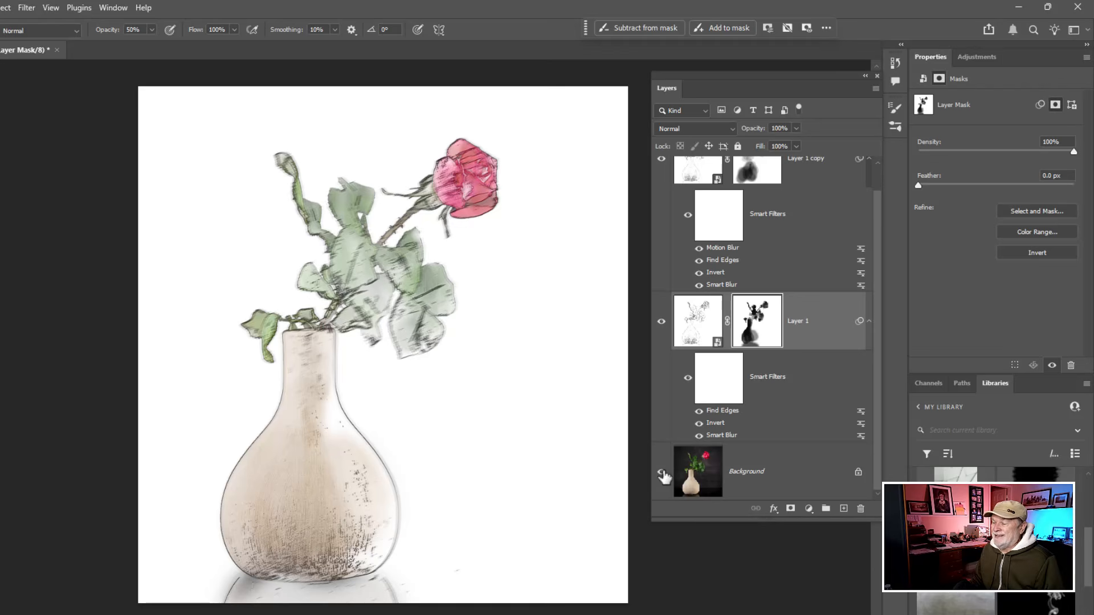